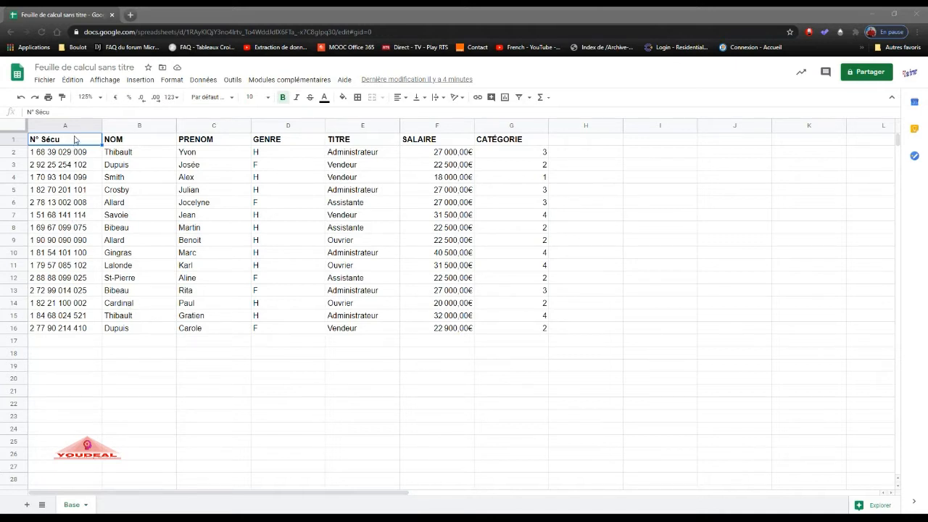
Create a pivot table on a new sheet from the employee data in range A1:G16 of the Base sheet.
{"action": "left_click_drag", "start_coordinate": [75, 141], "coordinate": [212, 176]}
{"action": "left_click_drag", "start_coordinate": [314, 220], "coordinate": [497, 325]}
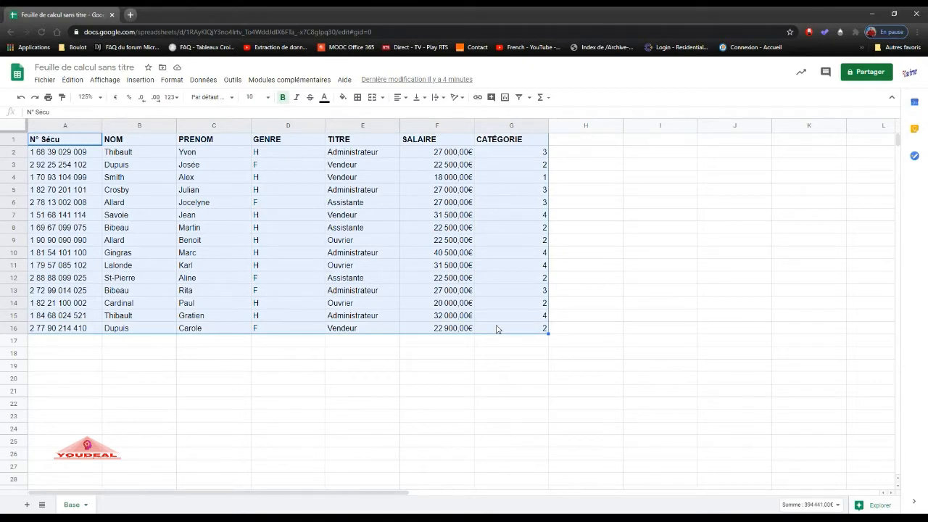
{"action": "left_click", "coordinate": [203, 81]}
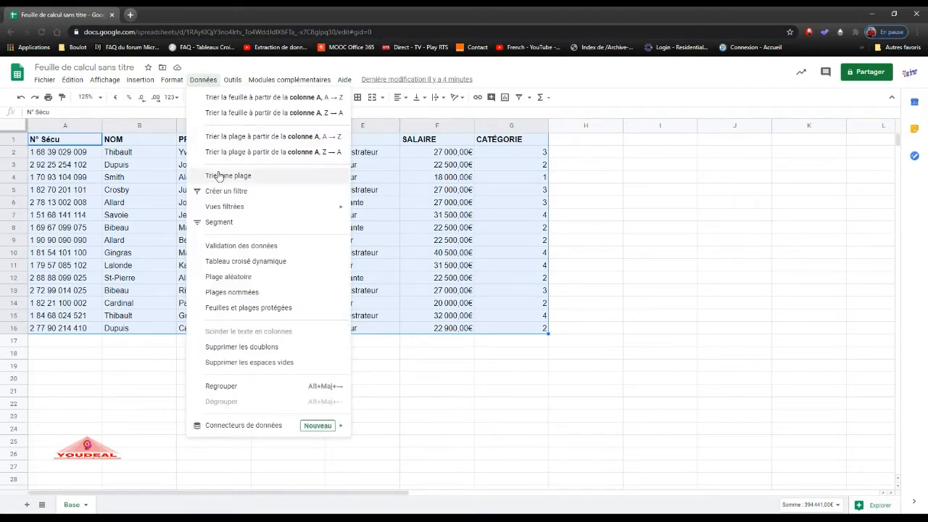
{"action": "left_click", "coordinate": [229, 267]}
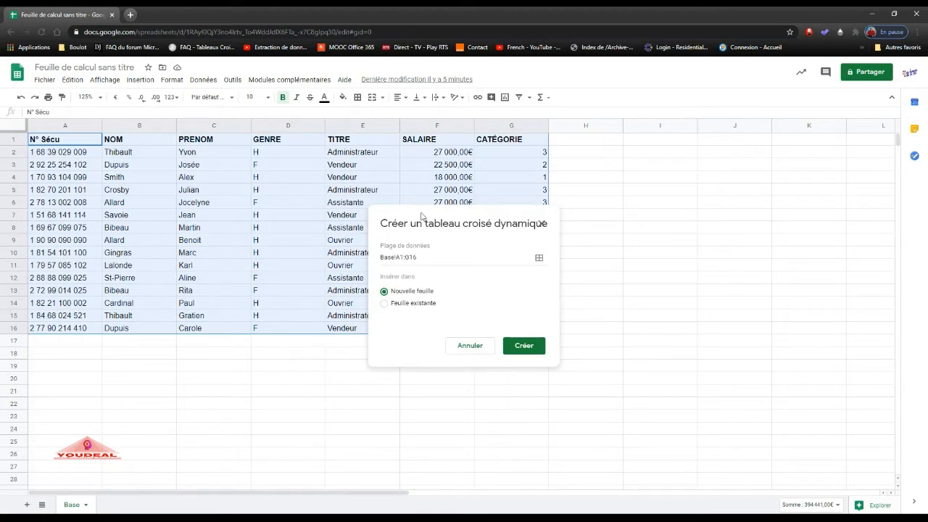
{"action": "left_click_drag", "start_coordinate": [427, 217], "coordinate": [662, 182]}
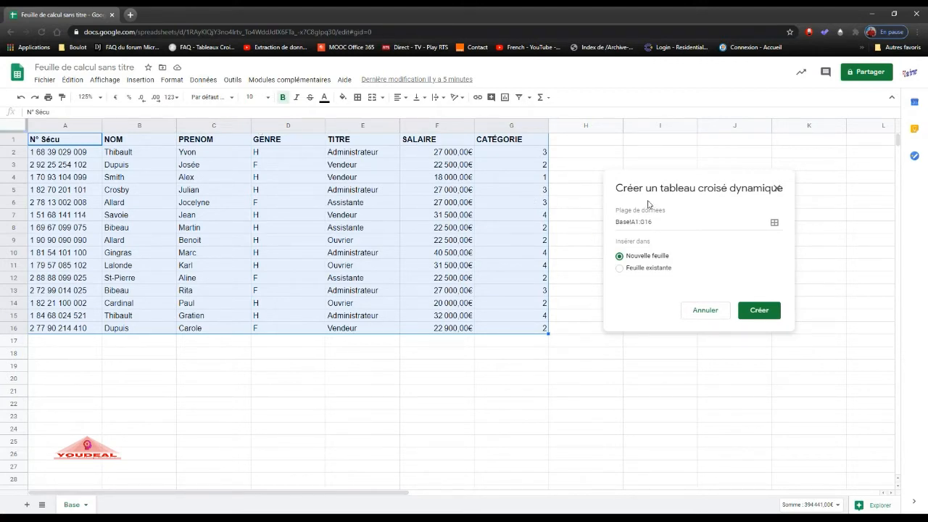
{"action": "left_click_drag", "start_coordinate": [654, 191], "coordinate": [595, 193]}
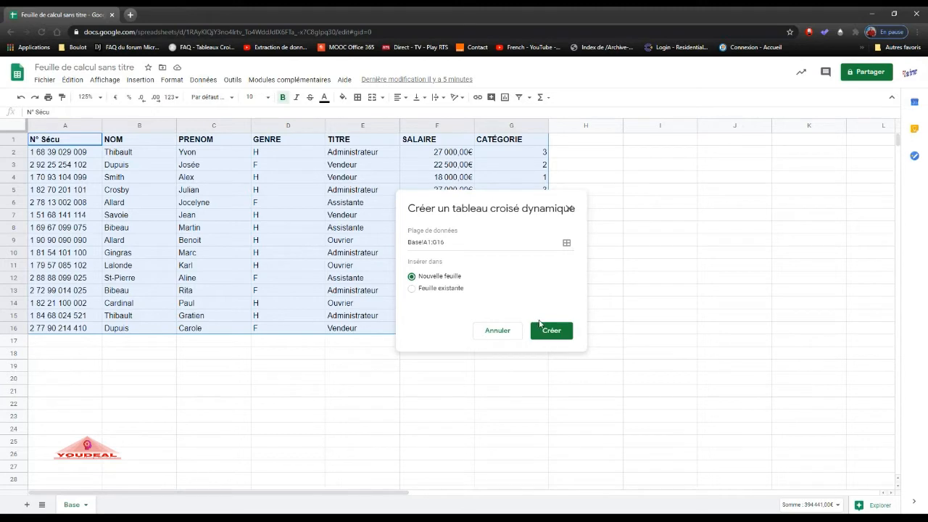
{"action": "left_click", "coordinate": [551, 332]}
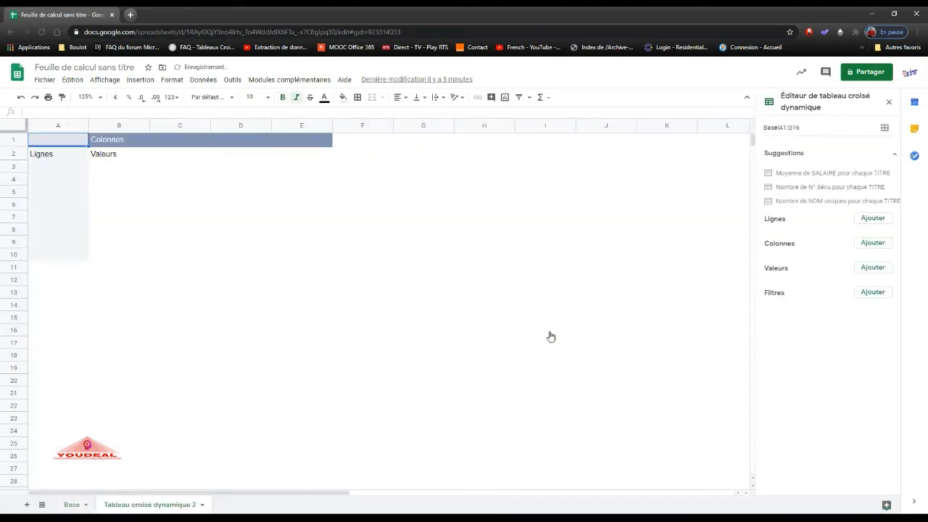
Rename the new pivot table sheet as TCD.
{"action": "right_click", "coordinate": [180, 510]}
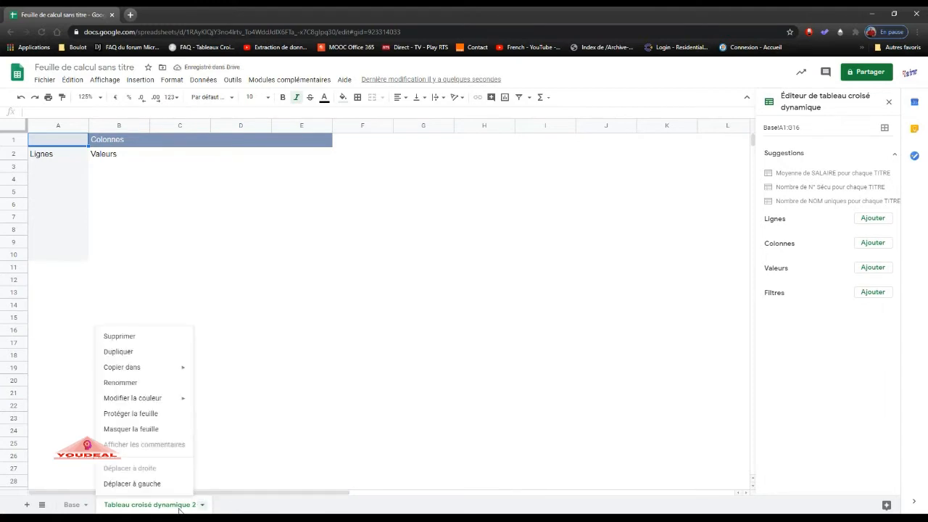
{"action": "left_click", "coordinate": [157, 382]}
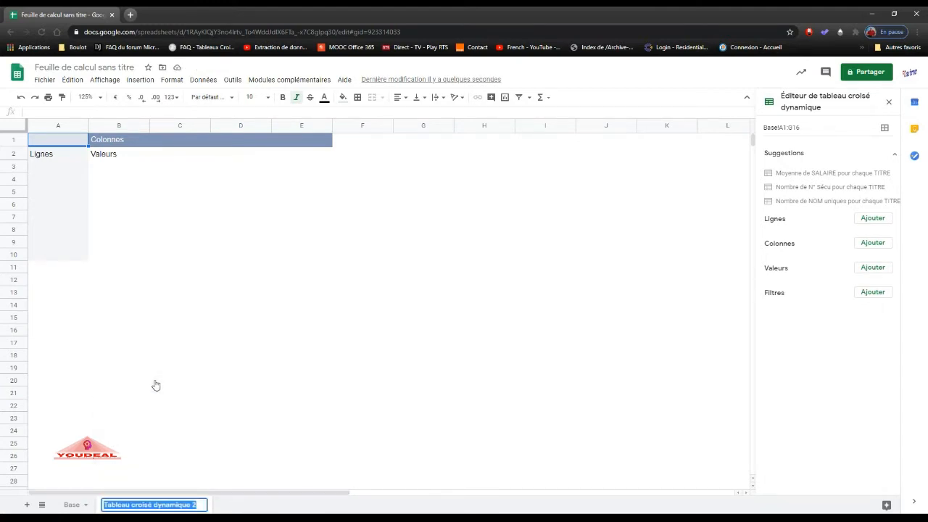
{"action": "type", "text": "TCD"}
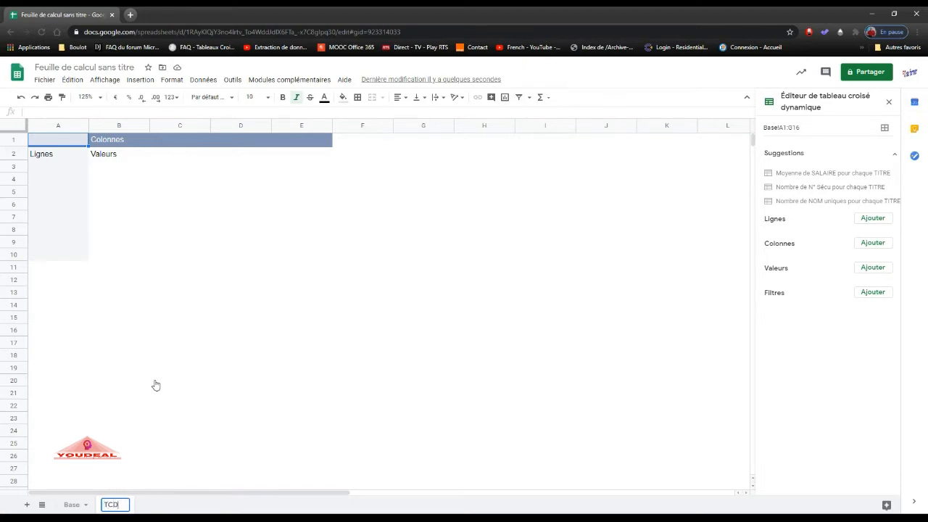
{"action": "key", "text": "Return"}
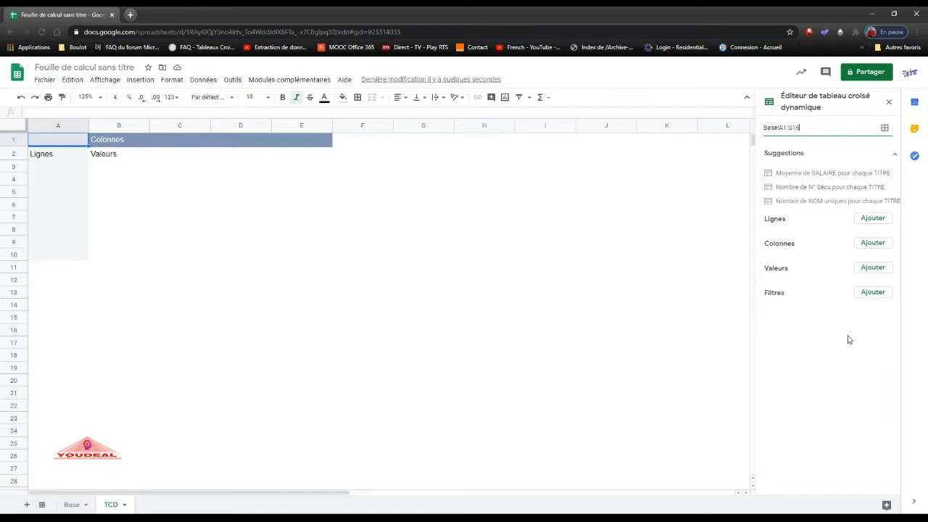
Add SALAIRE as a summed value in the pivot table and widen column A to fit its header.
{"action": "left_click", "coordinate": [871, 270]}
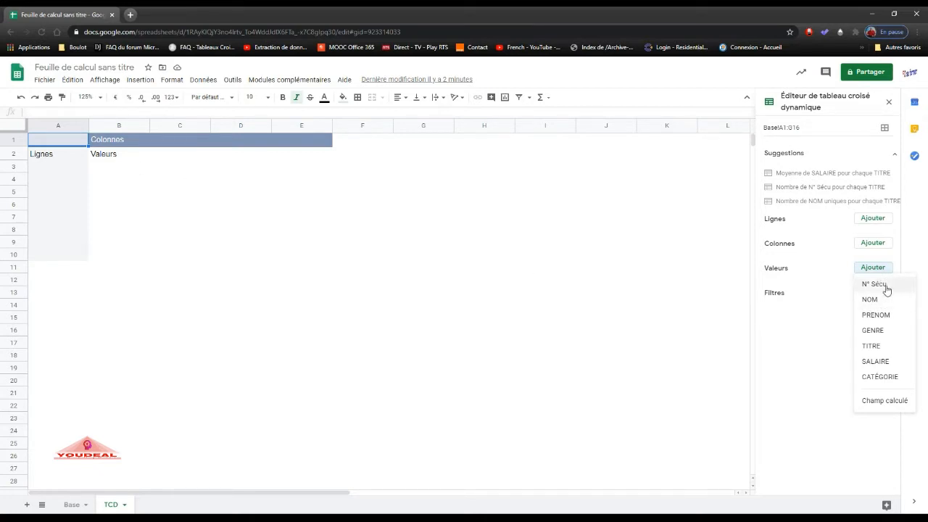
{"action": "left_click", "coordinate": [890, 366]}
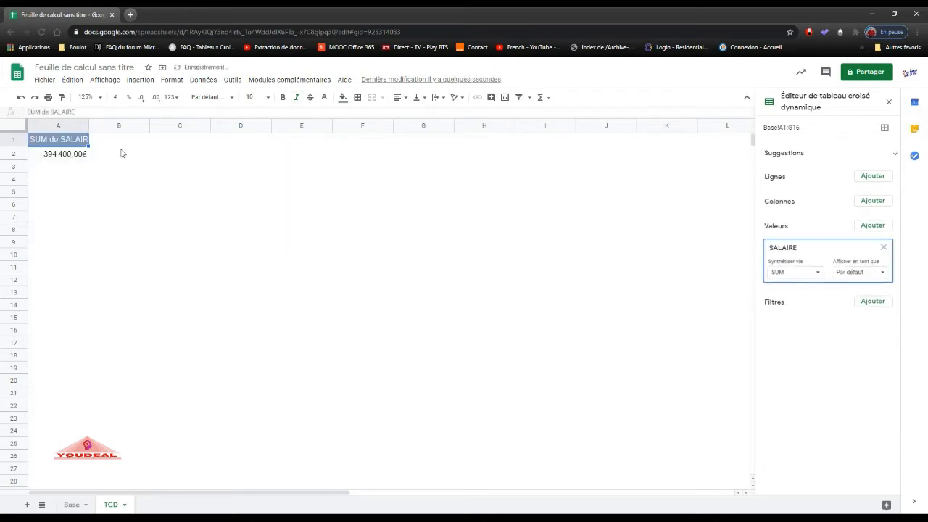
{"action": "left_click_drag", "start_coordinate": [87, 125], "coordinate": [112, 125]}
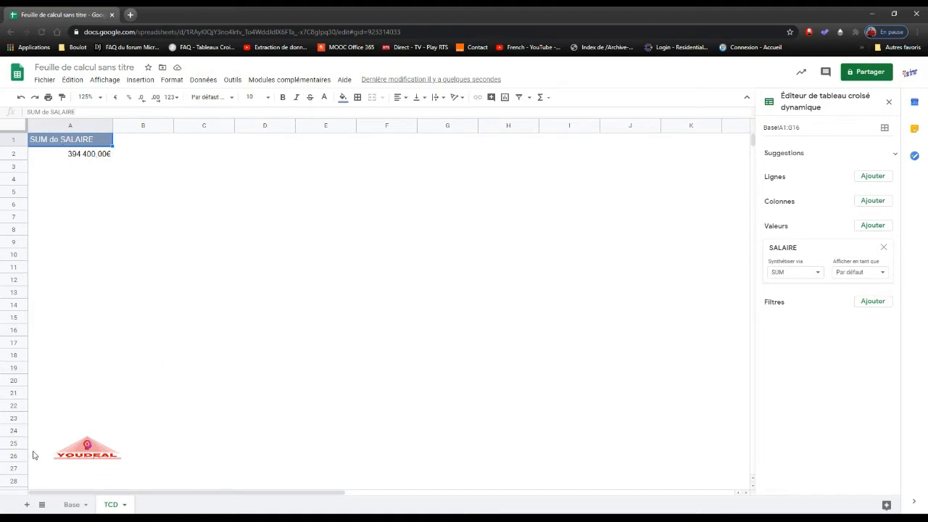
After checking the source data on the Base sheet, add TITRE as a row field of the TCD pivot table and widen column B.
{"action": "left_click", "coordinate": [70, 503]}
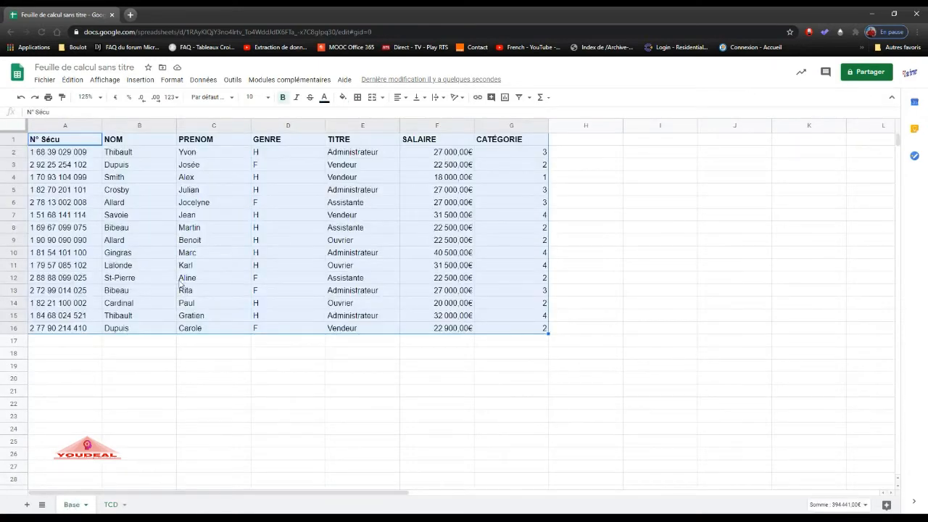
{"action": "left_click", "coordinate": [226, 346]}
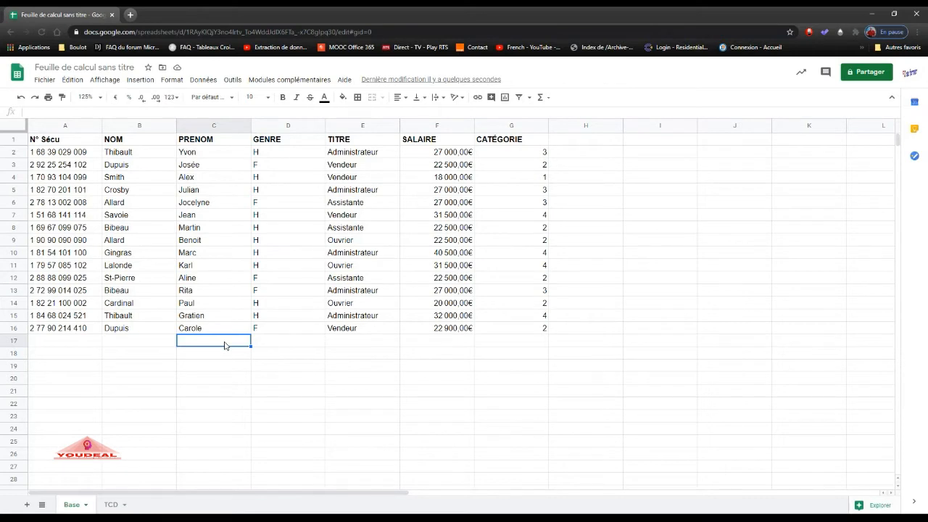
{"action": "left_click", "coordinate": [112, 505]}
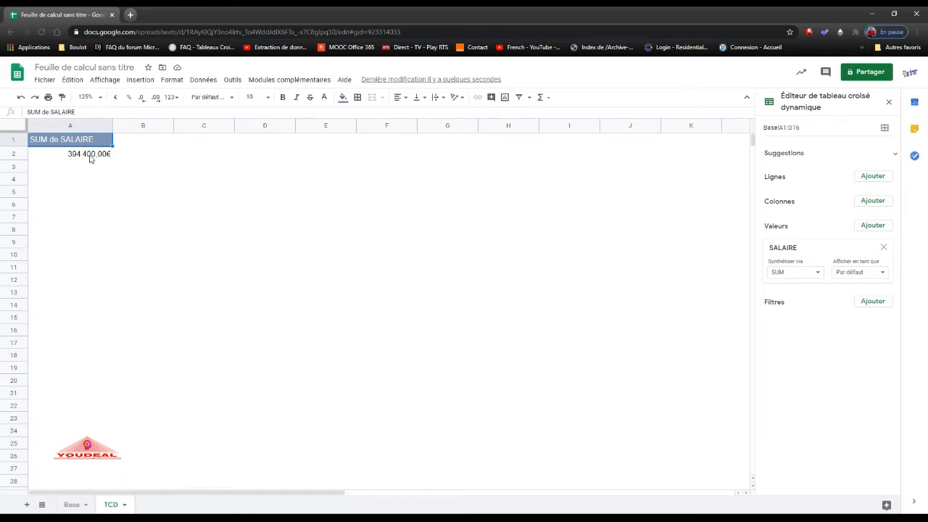
{"action": "left_click", "coordinate": [867, 178]}
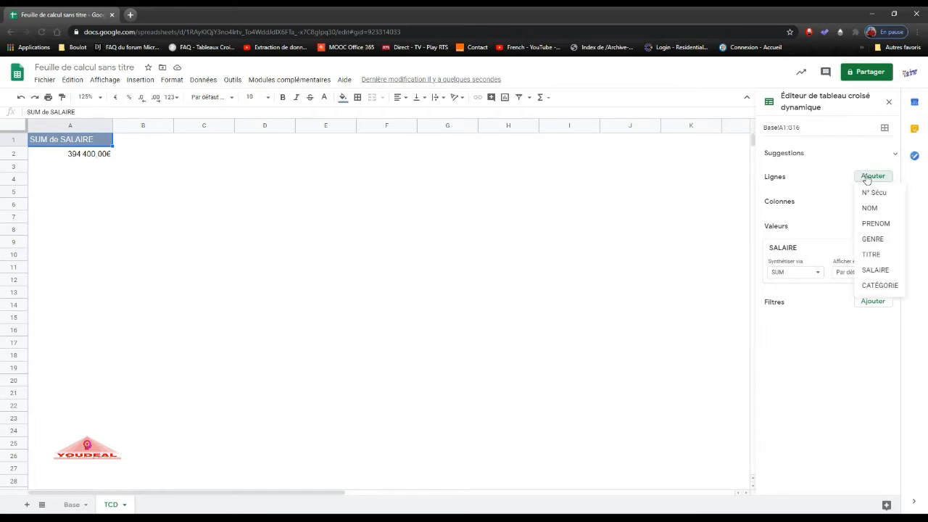
{"action": "left_click", "coordinate": [871, 254]}
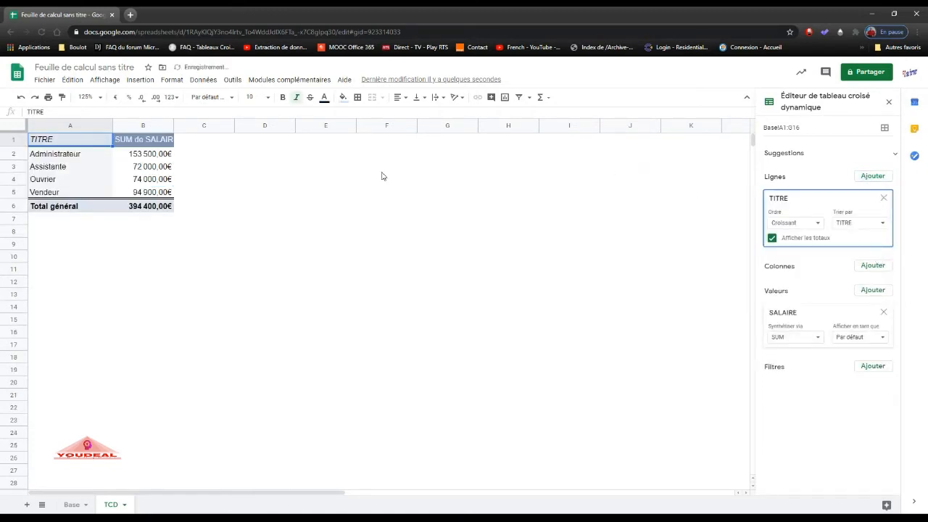
{"action": "left_click_drag", "start_coordinate": [174, 125], "coordinate": [214, 122]}
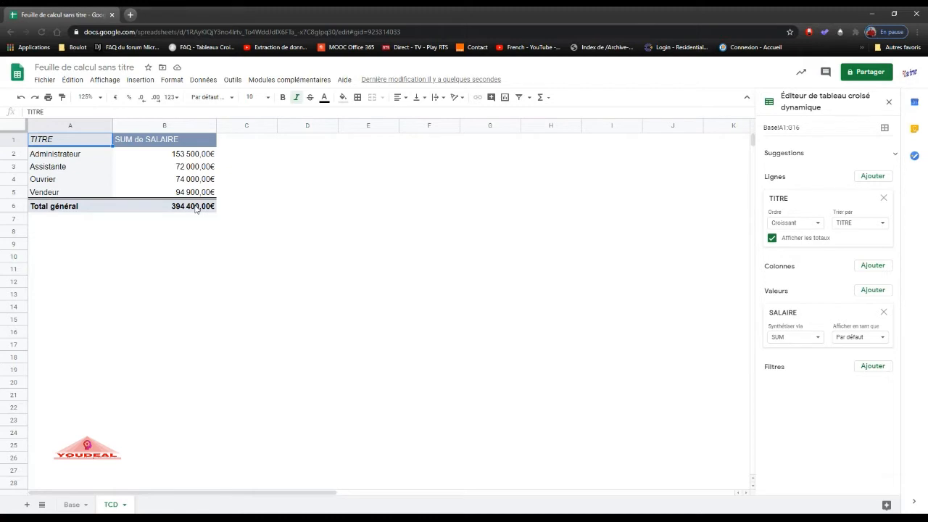
After another look at the Base sheet, add GENRE as a second row field under TITRE in the TCD pivot table.
{"action": "left_click", "coordinate": [69, 505]}
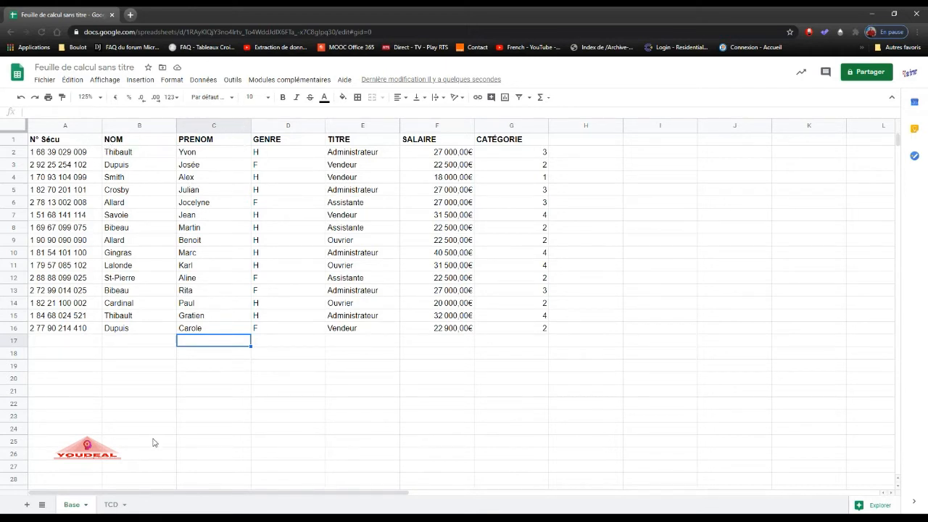
{"action": "left_click", "coordinate": [112, 505]}
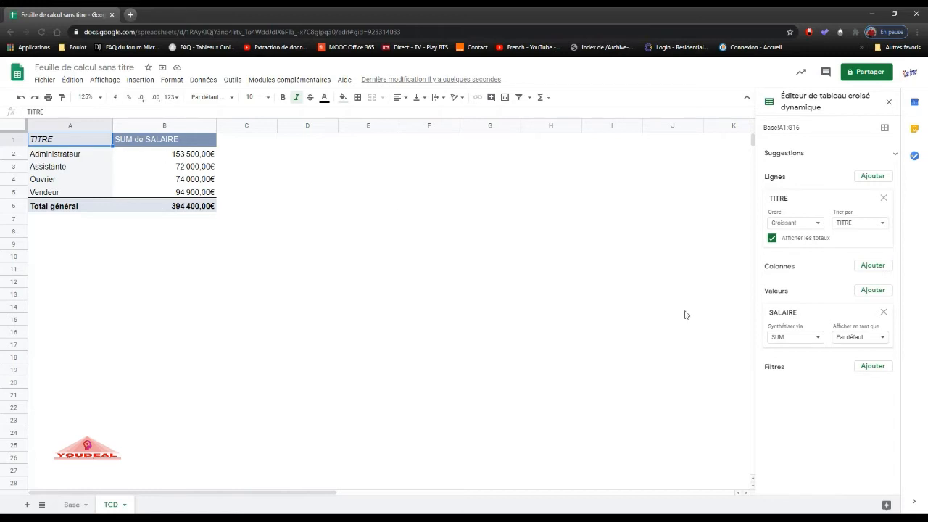
{"action": "left_click", "coordinate": [871, 176]}
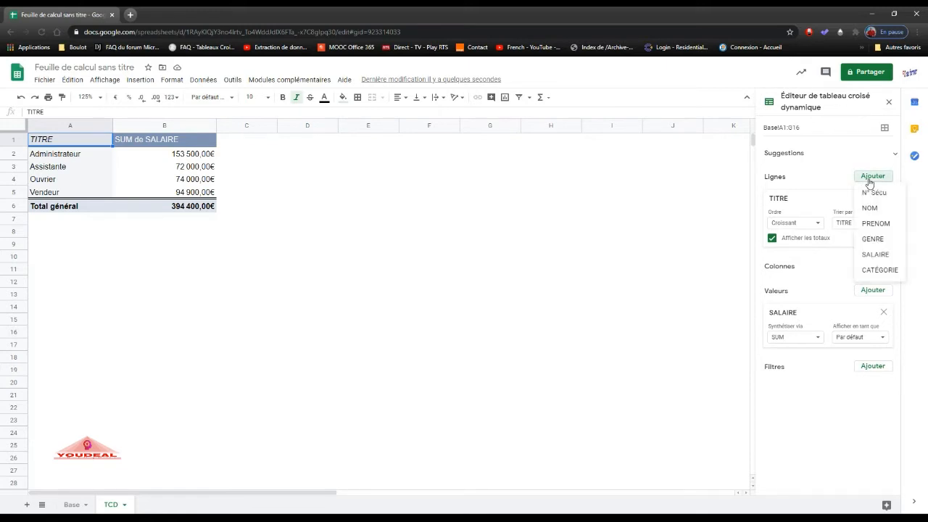
{"action": "left_click", "coordinate": [873, 239]}
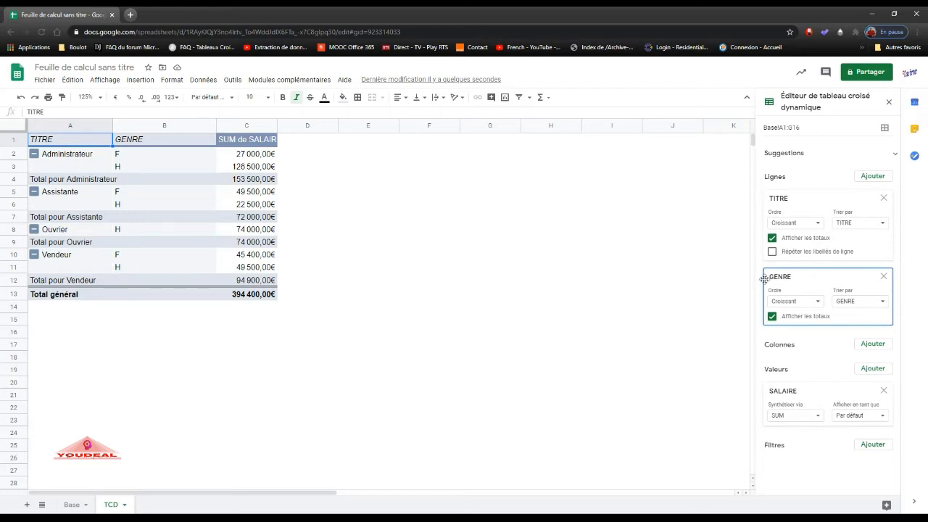
Try GENRE above TITRE in the row field order, and restore TITRE as the first grouping.
{"action": "left_click", "coordinate": [821, 279]}
{"action": "left_click_drag", "start_coordinate": [821, 279], "coordinate": [819, 195]}
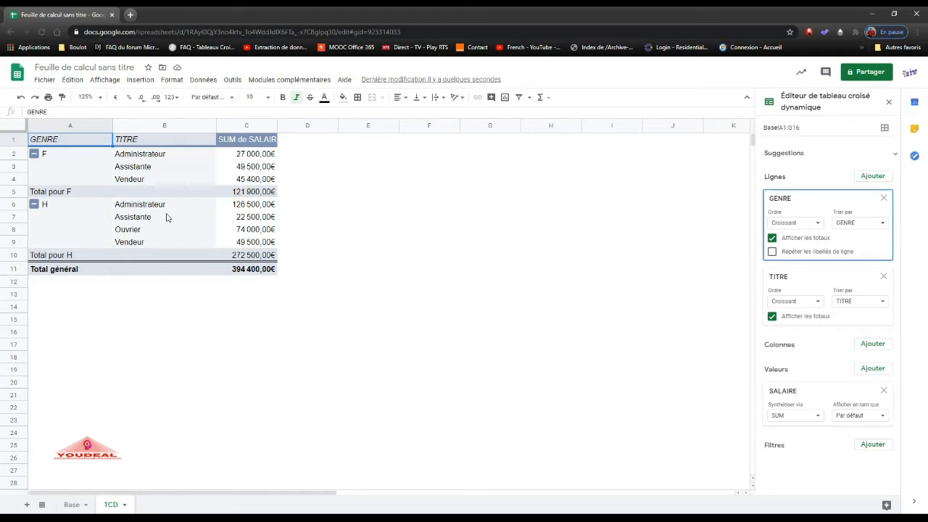
{"action": "left_click", "coordinate": [809, 207]}
{"action": "left_click_drag", "start_coordinate": [810, 209], "coordinate": [819, 273]}
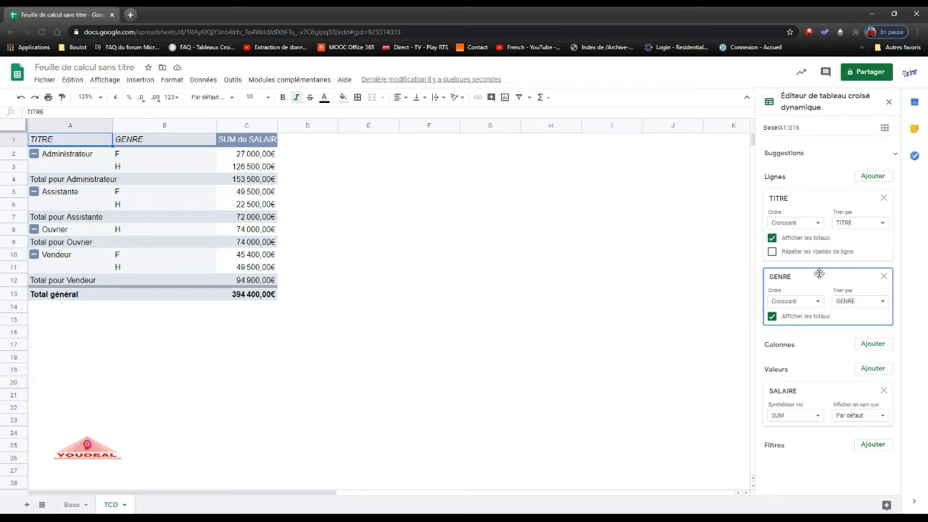
Collapse the Administrateur, Assistante, Ouvrier and Vendeur groups in the pivot table to their subtotals.
{"action": "left_click", "coordinate": [34, 155]}
{"action": "left_click", "coordinate": [34, 166]}
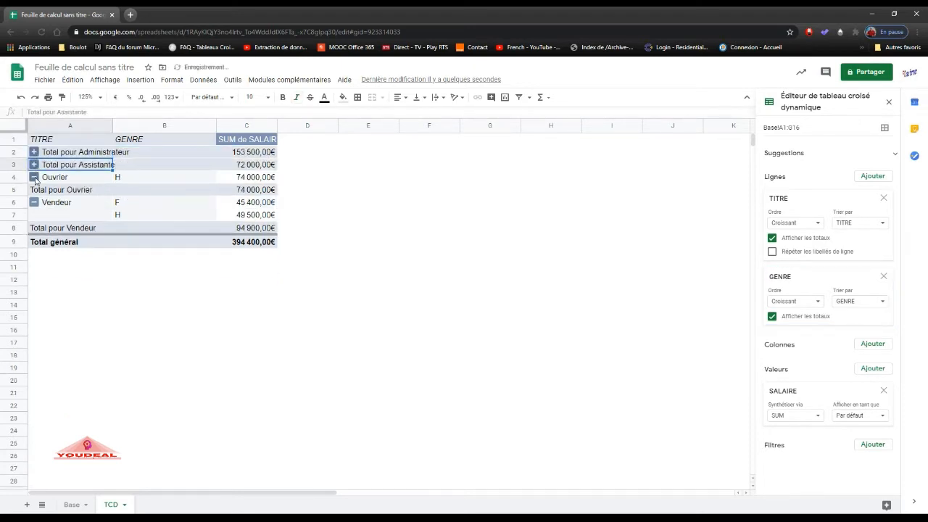
{"action": "left_click", "coordinate": [34, 177]}
{"action": "left_click", "coordinate": [34, 190]}
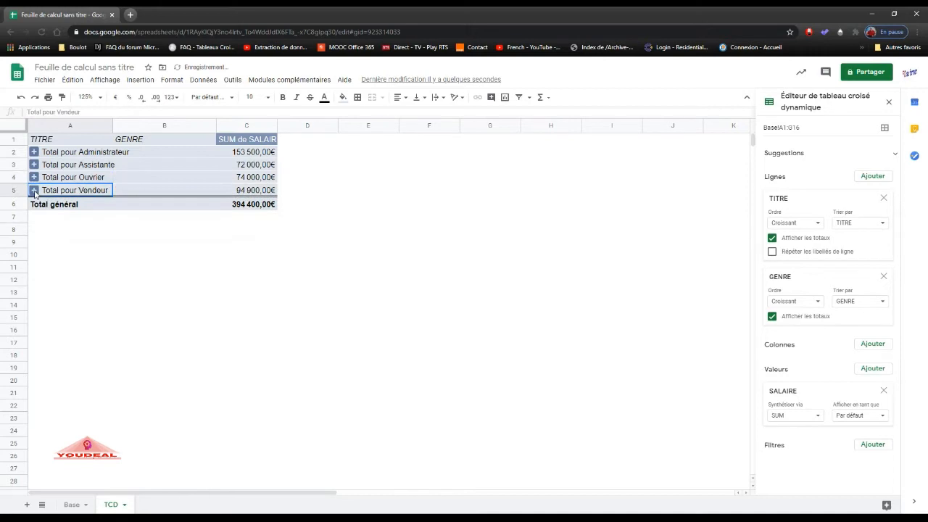
{"action": "left_click", "coordinate": [109, 255]}
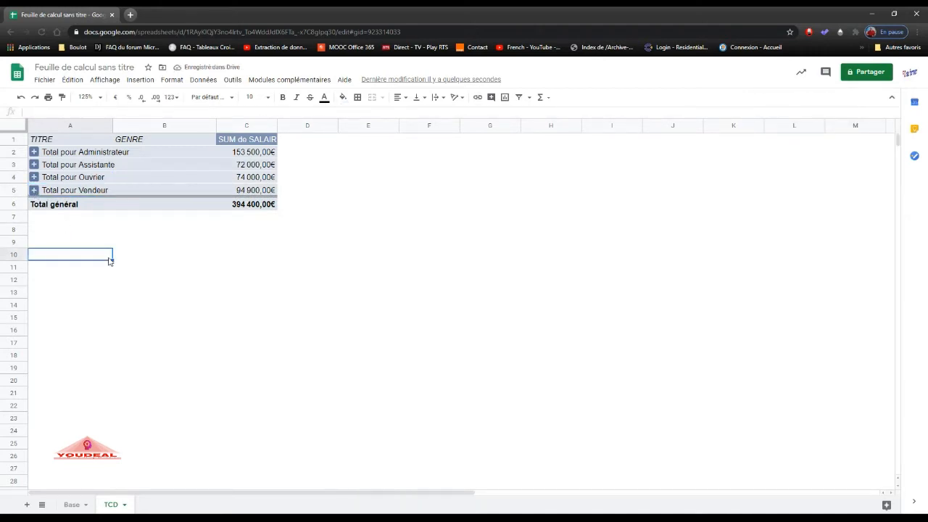
Expand the Administrateur, Assistante, Ouvrier and Vendeur groups to show their GENRE breakdown again.
{"action": "left_click", "coordinate": [34, 154]}
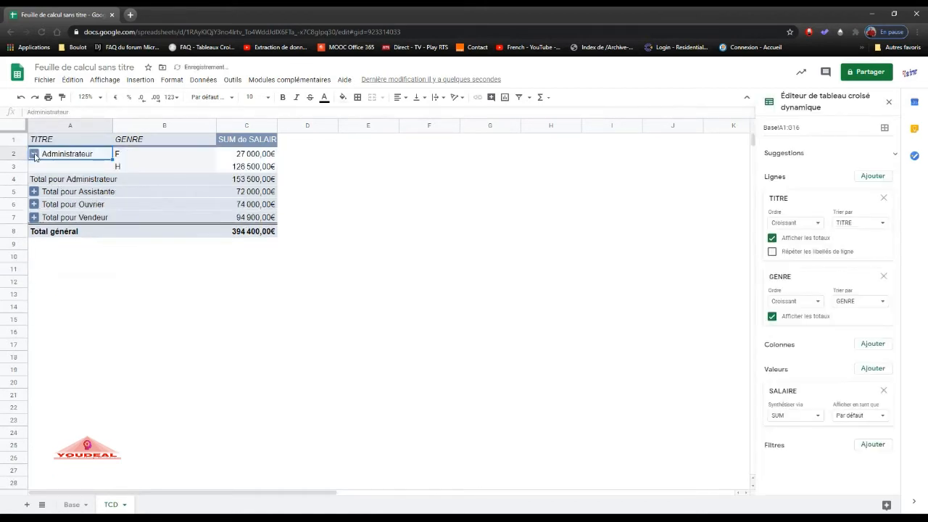
{"action": "left_click", "coordinate": [34, 192]}
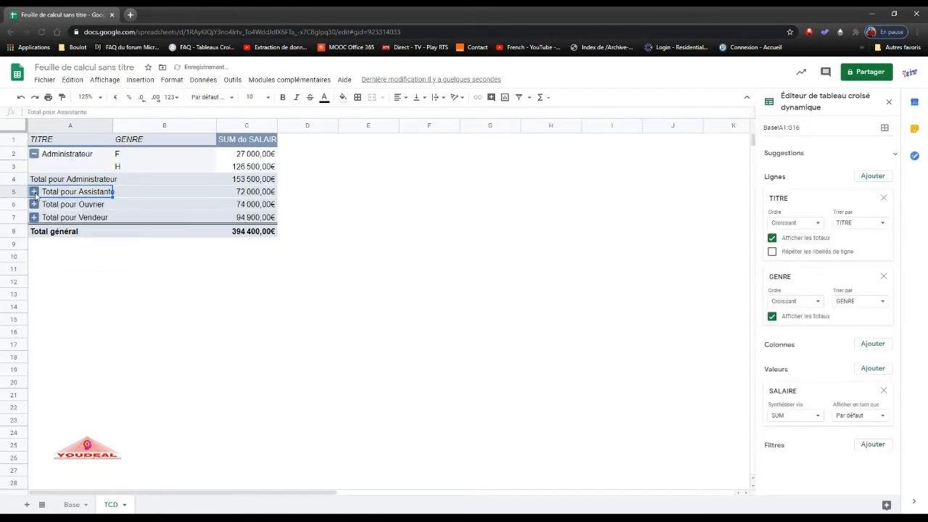
{"action": "left_click", "coordinate": [34, 229]}
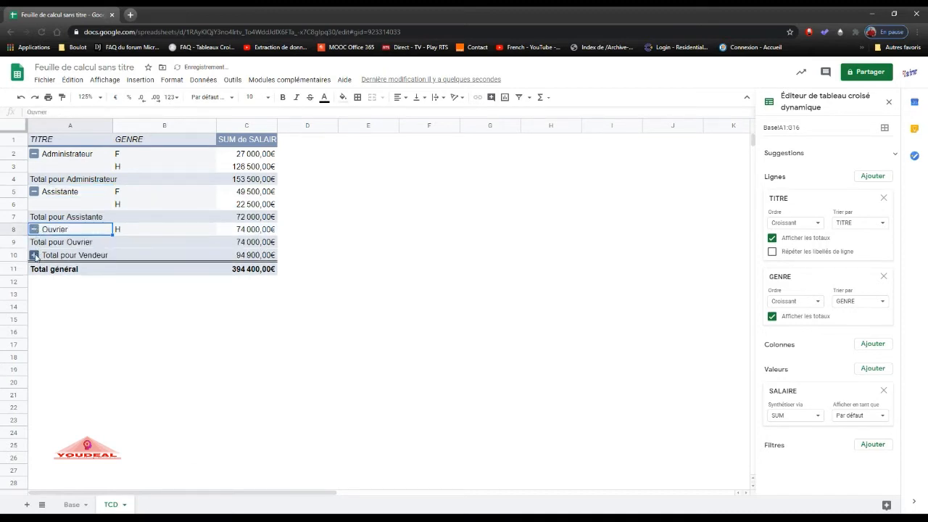
{"action": "left_click", "coordinate": [34, 254]}
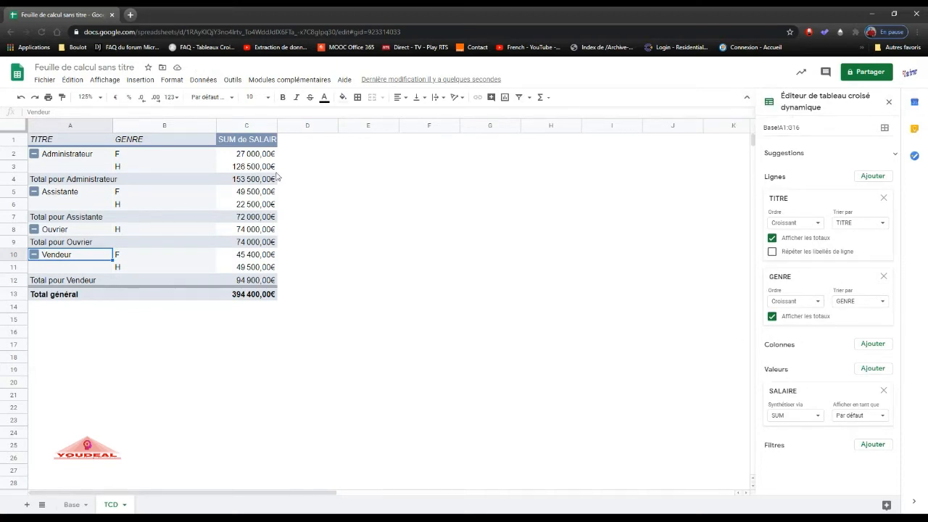
{"action": "left_click", "coordinate": [485, 207]}
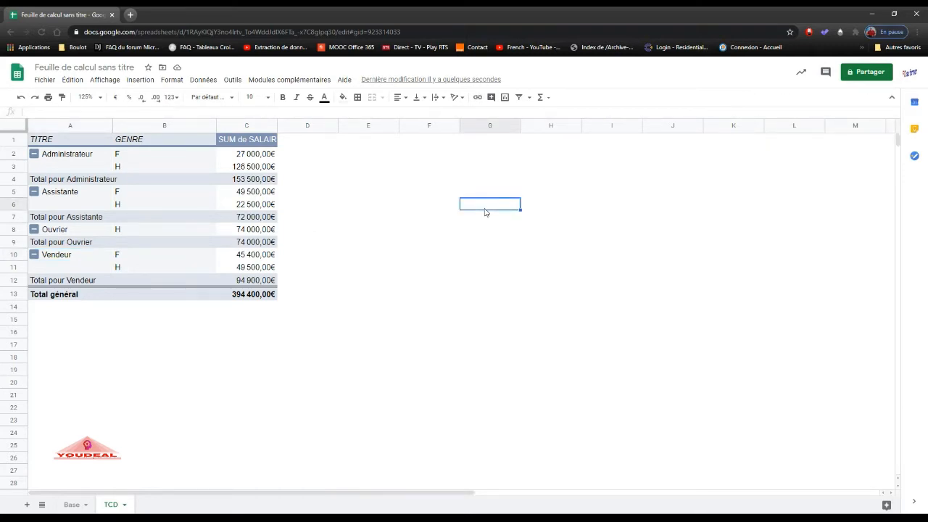
{"action": "left_click", "coordinate": [141, 174]}
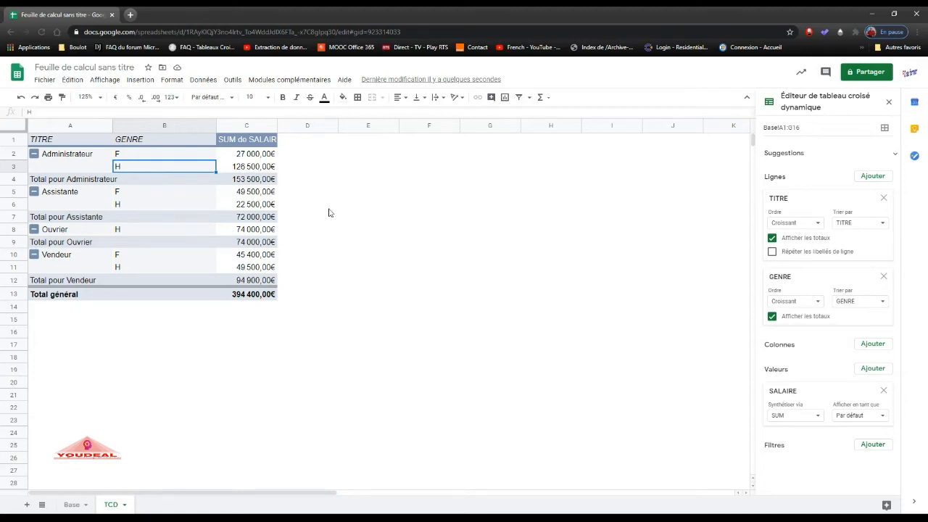
{"action": "mouse_move", "coordinate": [804, 201]}
{"action": "left_mouse_down"}
{"action": "mouse_move", "coordinate": [807, 284]}
{"action": "mouse_move", "coordinate": [808, 189]}
{"action": "left_mouse_up"}
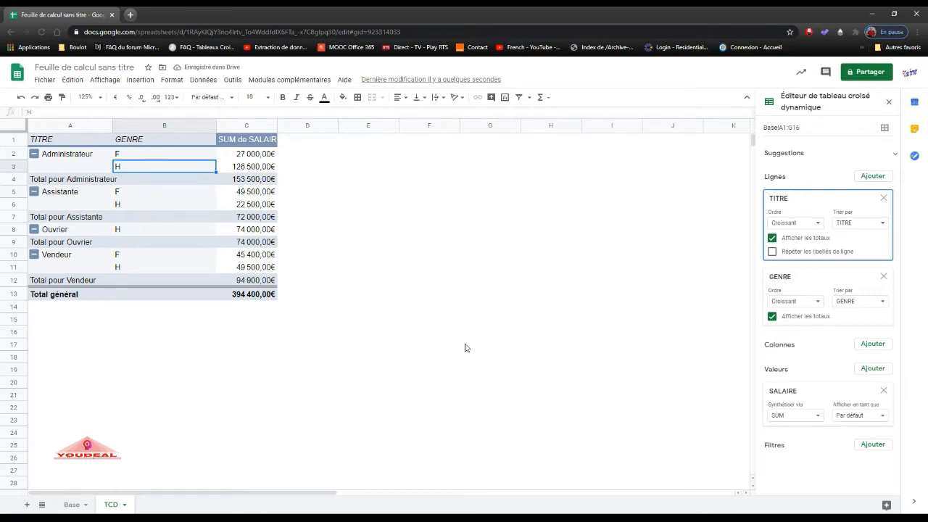
After another look at the Base sheet, move GENRE from the row fields to the column fields of the TCD pivot table.
{"action": "left_click", "coordinate": [71, 504]}
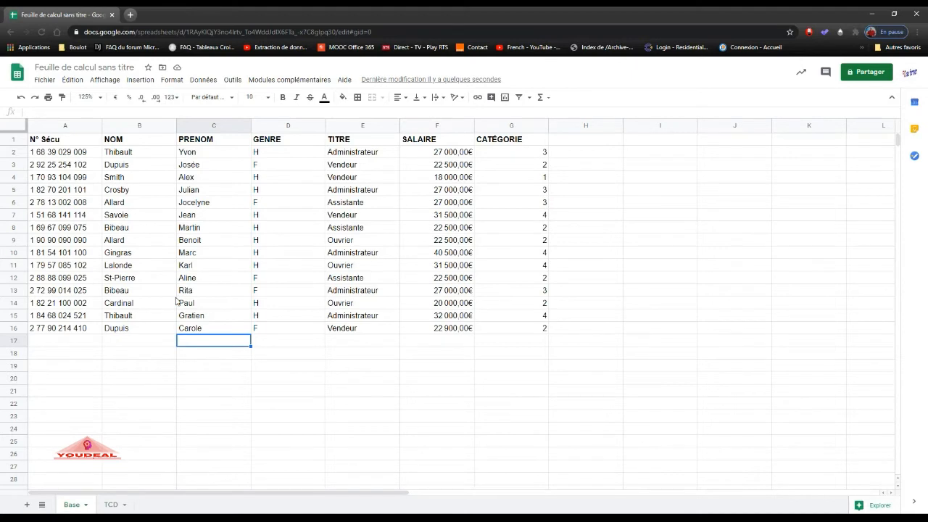
{"action": "left_click", "coordinate": [119, 504]}
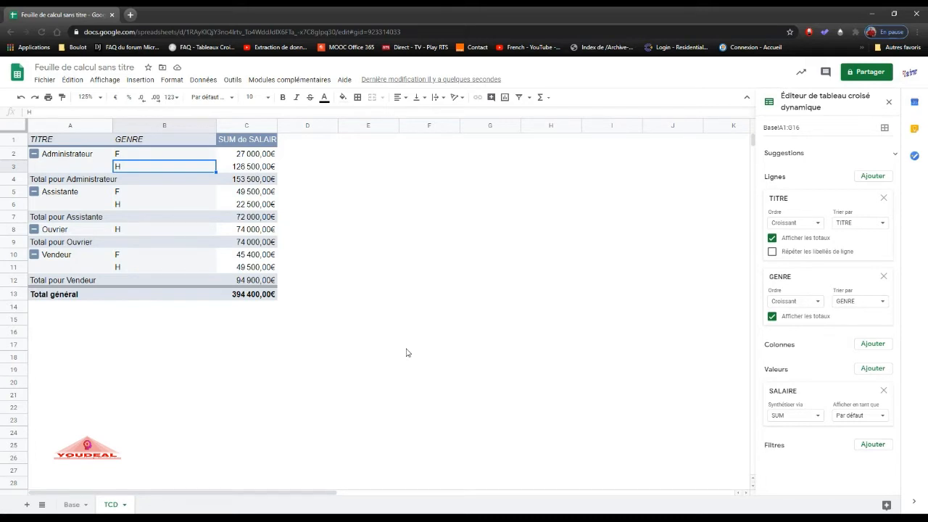
{"action": "left_click_drag", "start_coordinate": [803, 280], "coordinate": [807, 309]}
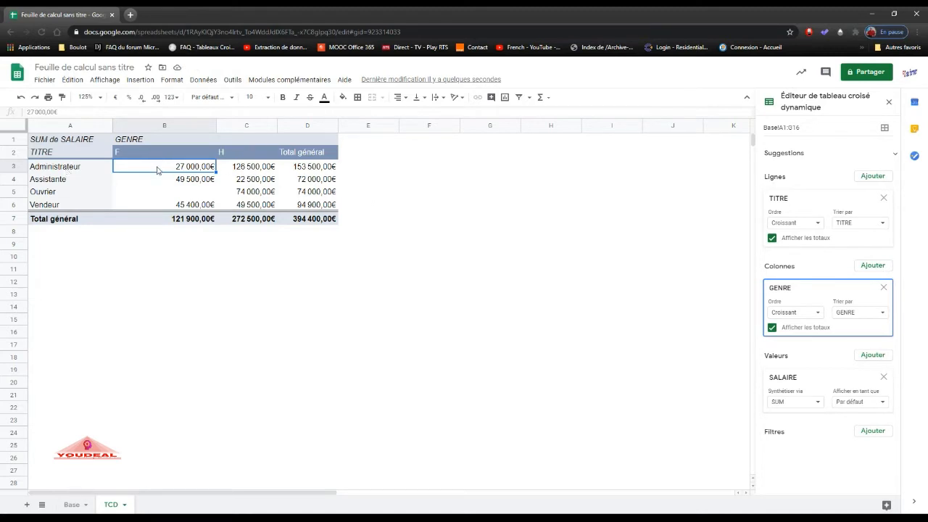
{"action": "left_click", "coordinate": [271, 167]}
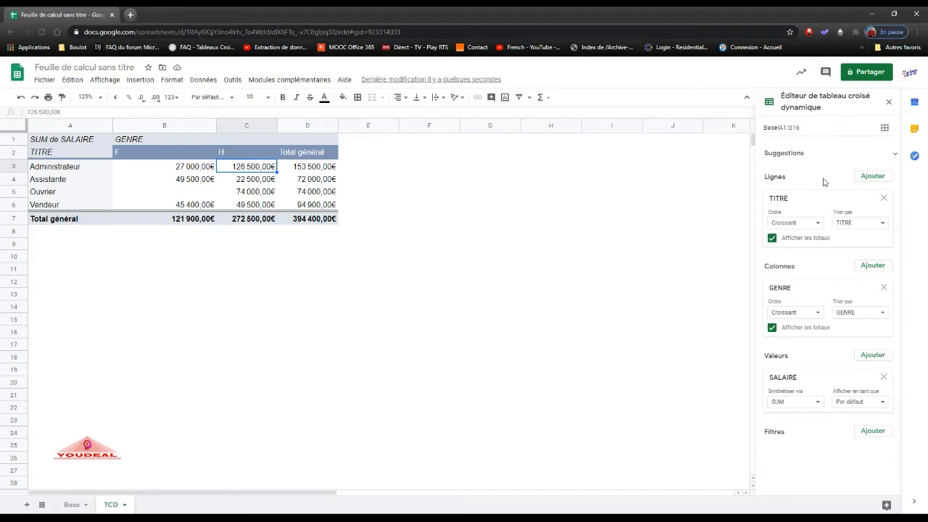
Try descending order (Décroissant) for the TITRE row field, and restore ascending order (Croissant).
{"action": "left_click", "coordinate": [817, 224]}
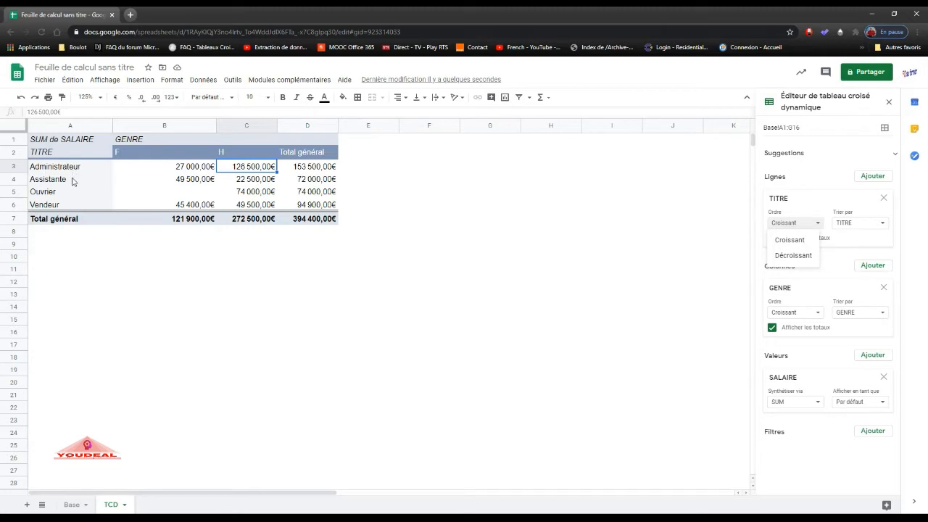
{"action": "left_click", "coordinate": [792, 256]}
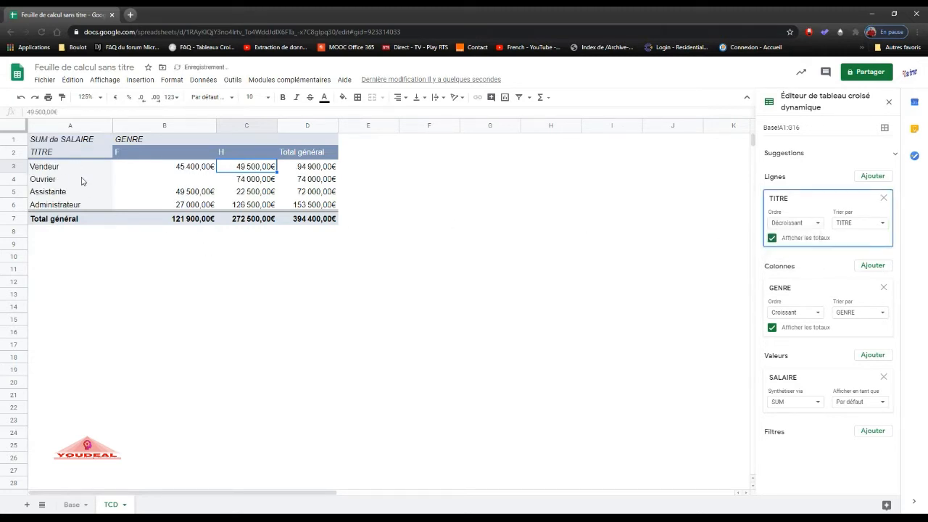
{"action": "left_click", "coordinate": [816, 224]}
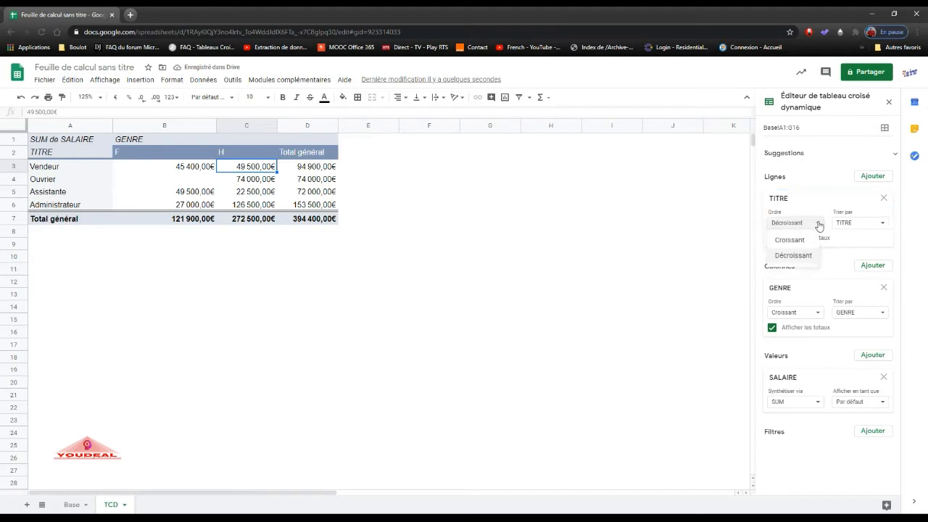
{"action": "left_click", "coordinate": [810, 240]}
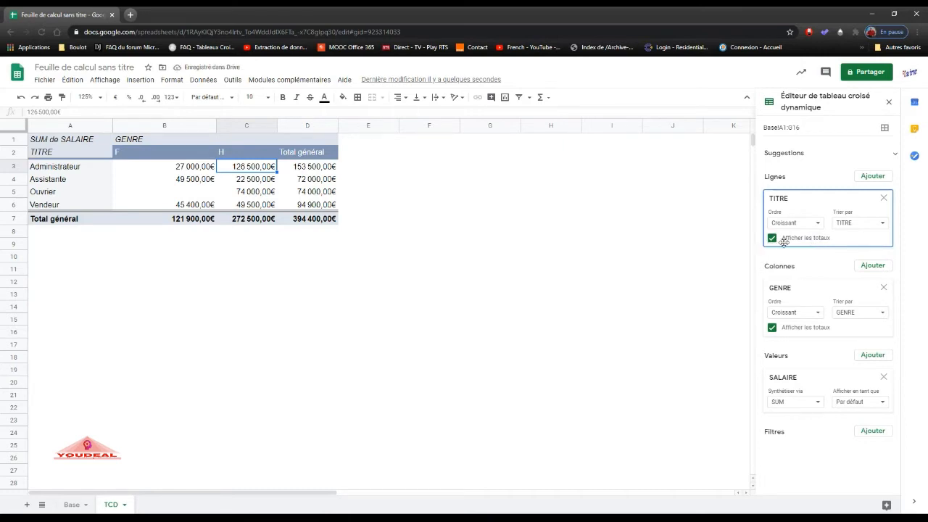
Hide and show again the totals of the TITRE row field and of the GENRE column field.
{"action": "left_click", "coordinate": [773, 240]}
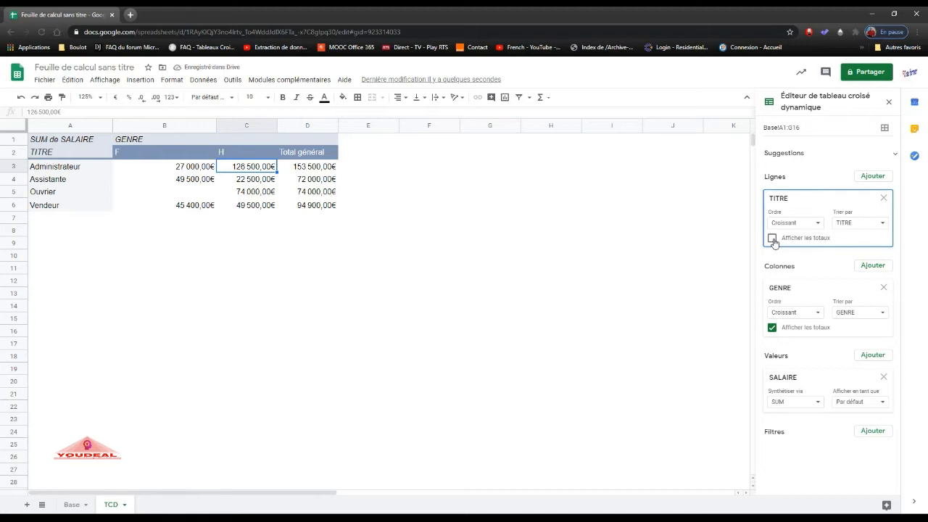
{"action": "left_click", "coordinate": [773, 239]}
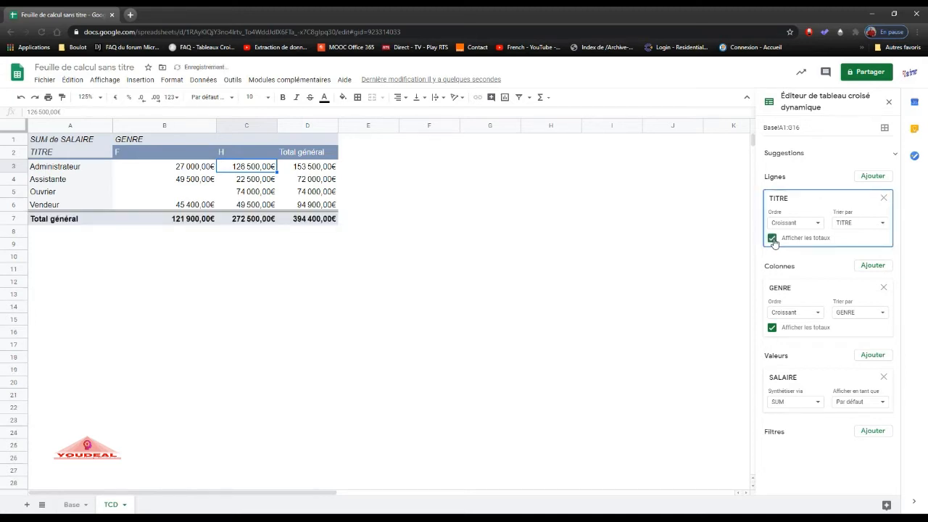
{"action": "left_click", "coordinate": [773, 328]}
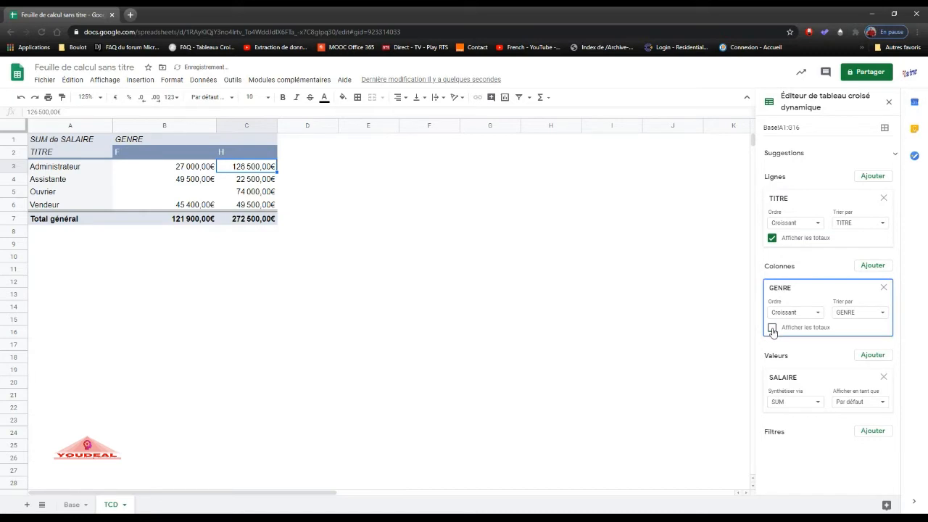
{"action": "left_click", "coordinate": [773, 328]}
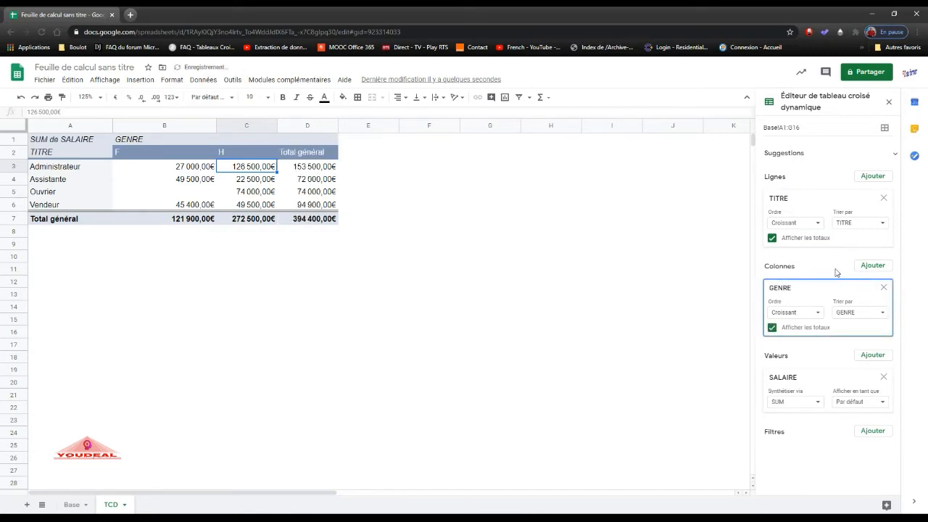
Try sorting the TITRE rows by SUM de SALAIRE on Total général, and restore sorting by TITRE.
{"action": "left_click", "coordinate": [882, 224]}
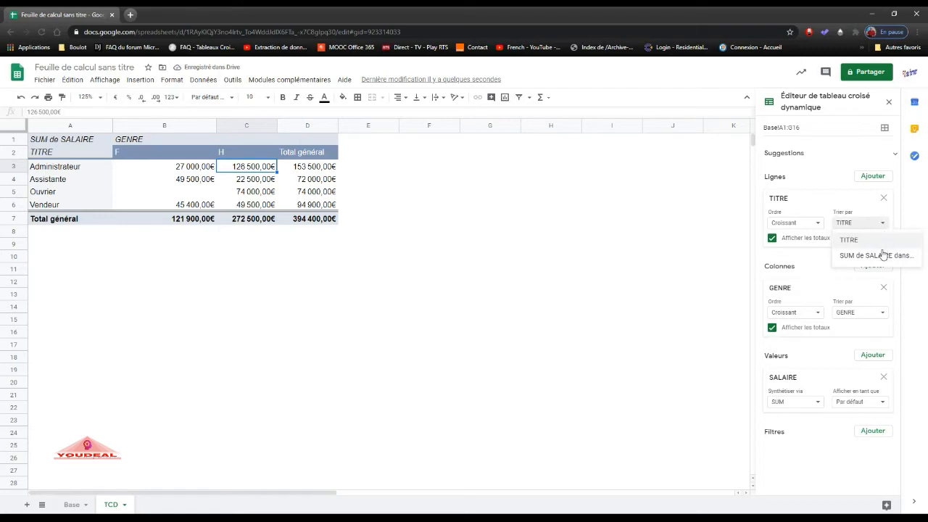
{"action": "left_click", "coordinate": [883, 255]}
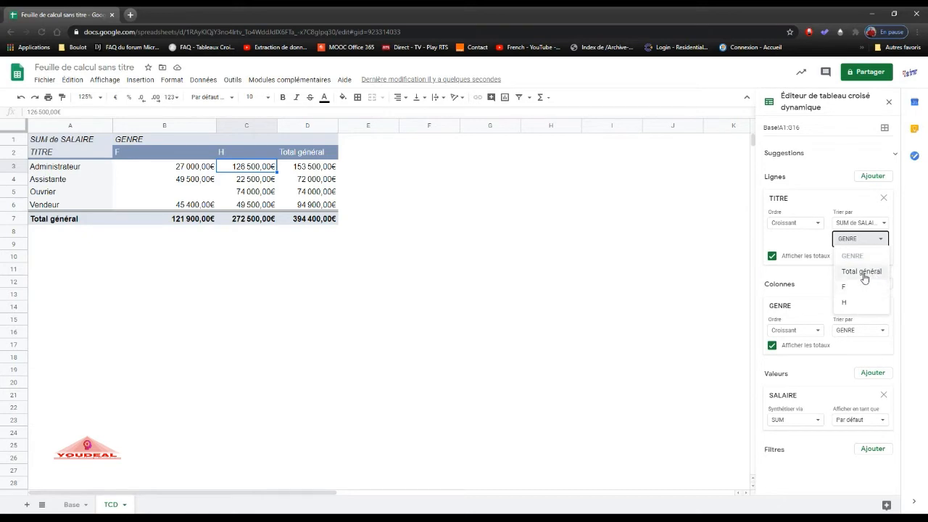
{"action": "left_click", "coordinate": [861, 272]}
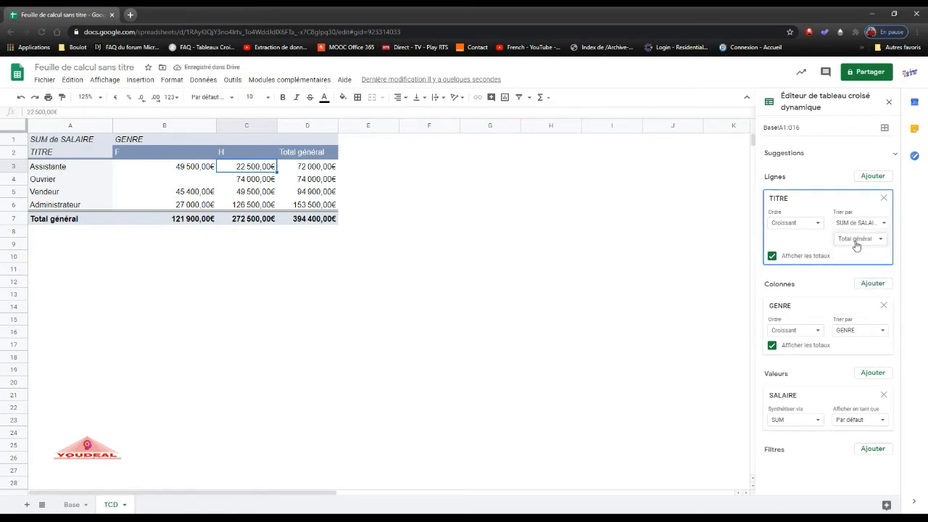
{"action": "left_click", "coordinate": [879, 229]}
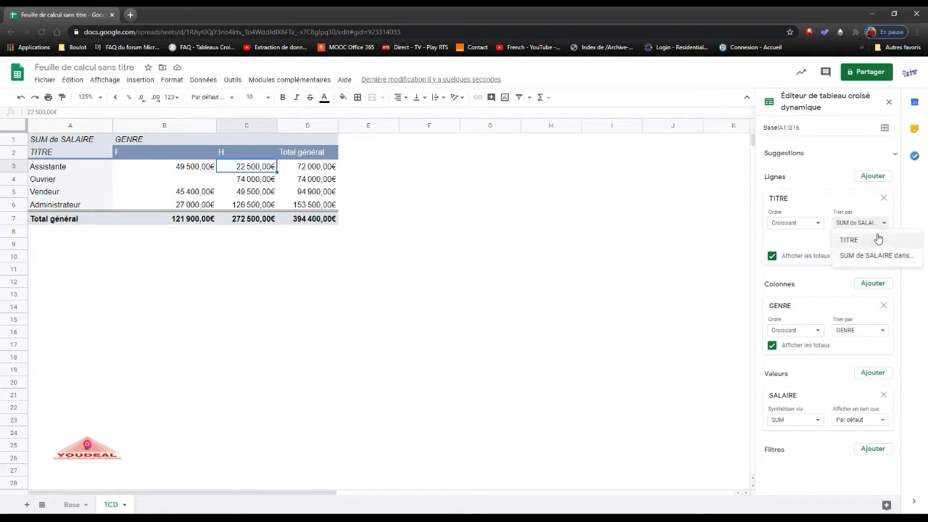
{"action": "left_click", "coordinate": [878, 239]}
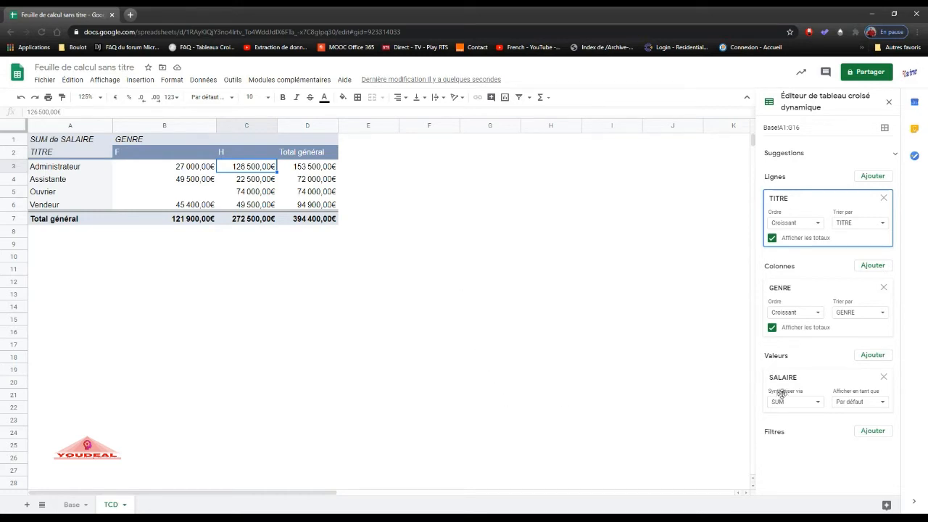
Try summarizing the SALAIRE values by COUNT, AVERAGE and MEDIAN, and restore SUM.
{"action": "left_click", "coordinate": [818, 407]}
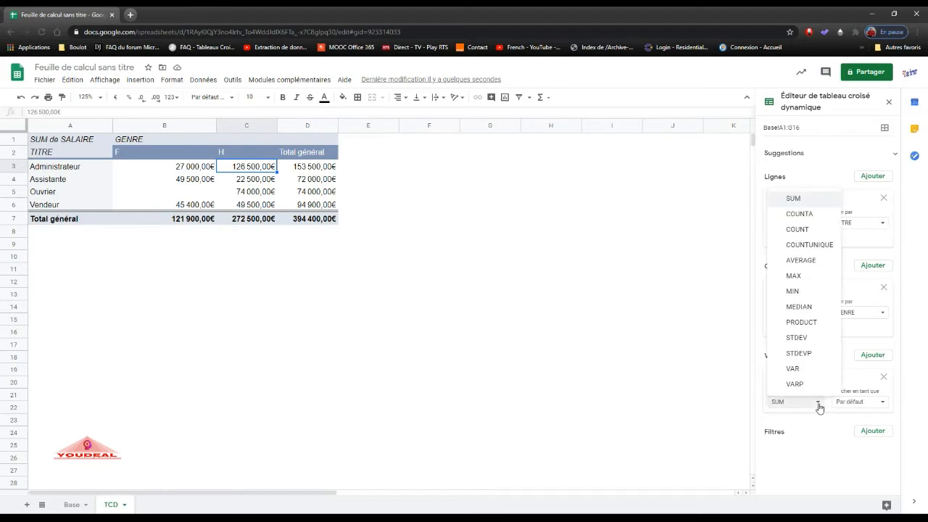
{"action": "left_click", "coordinate": [810, 232]}
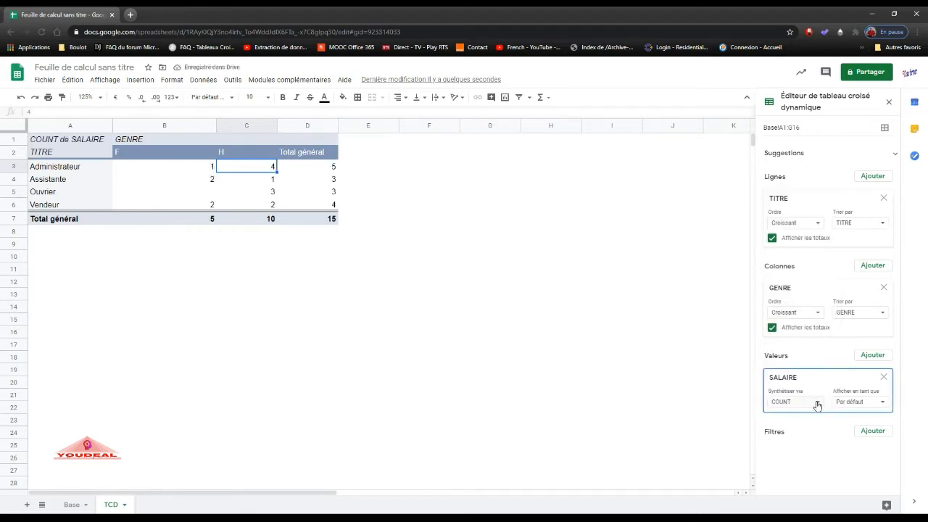
{"action": "left_click", "coordinate": [817, 404]}
{"action": "left_click", "coordinate": [793, 263]}
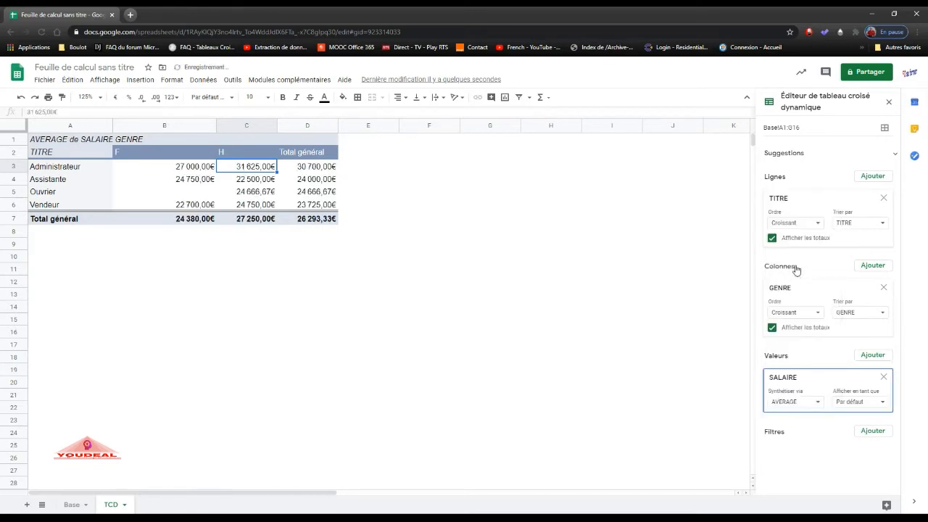
{"action": "left_click", "coordinate": [819, 403]}
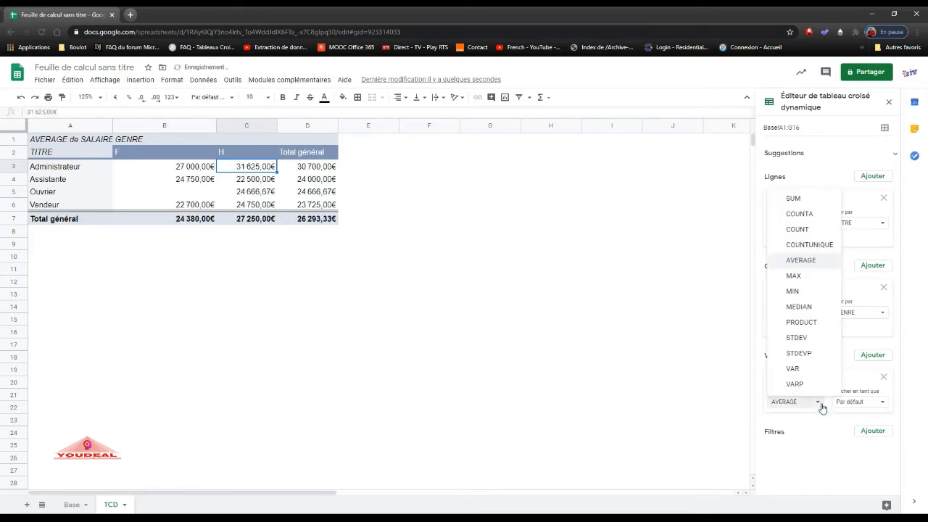
{"action": "left_click", "coordinate": [806, 308]}
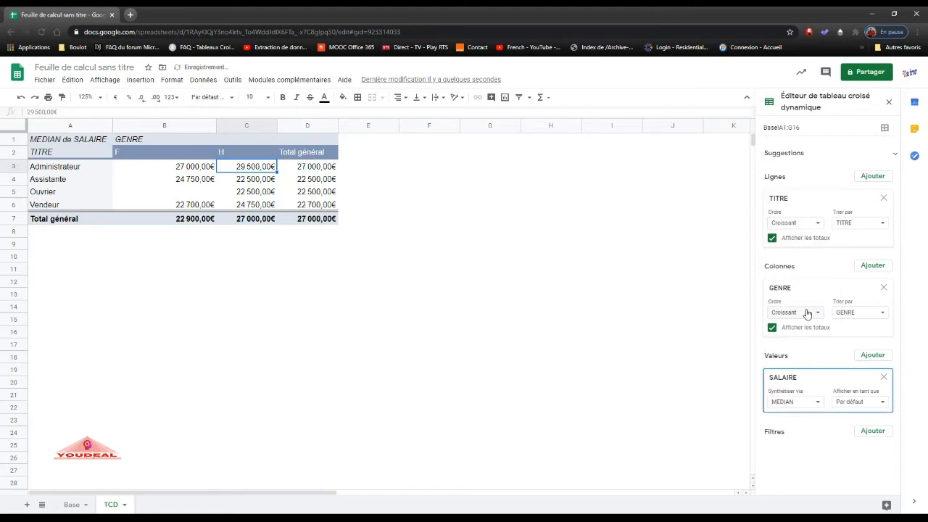
{"action": "left_click", "coordinate": [811, 403]}
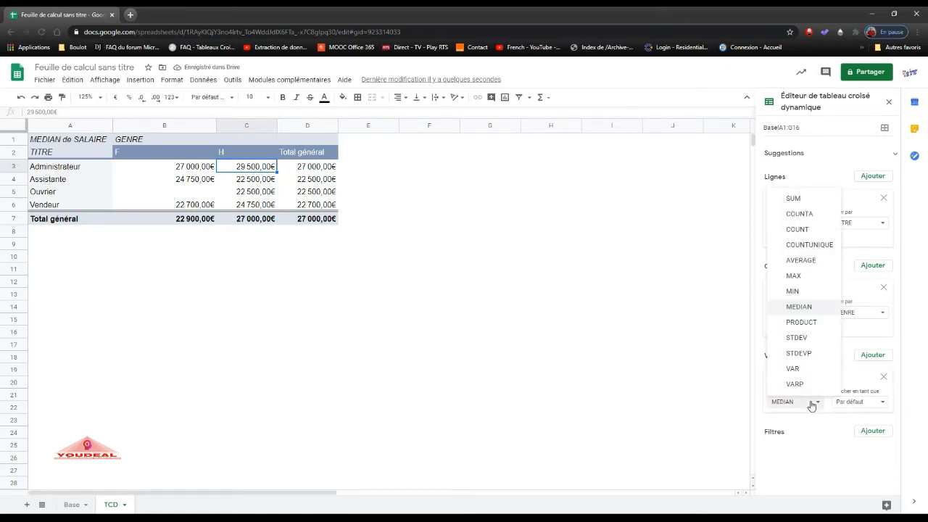
{"action": "left_click", "coordinate": [793, 200]}
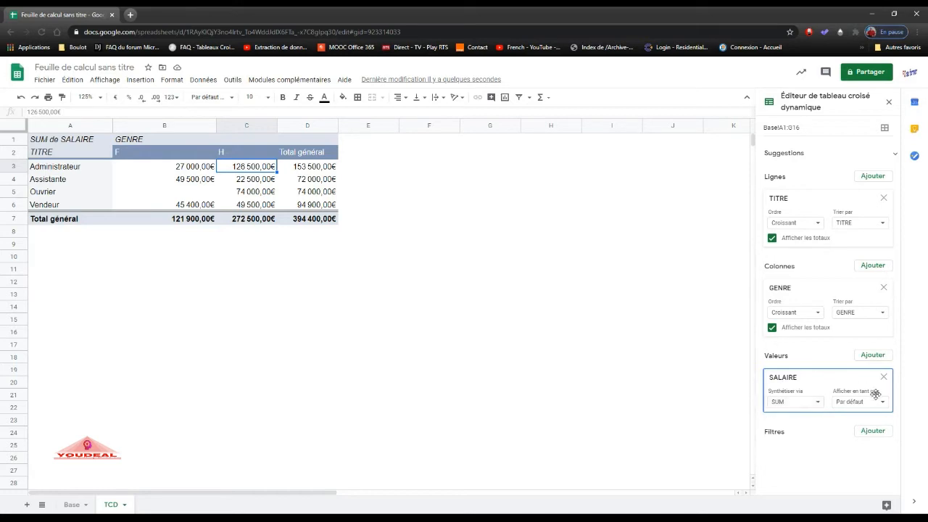
Add SALAIRE as a second value field and widen columns C, E, F and G to fit their headers.
{"action": "left_click", "coordinate": [874, 356]}
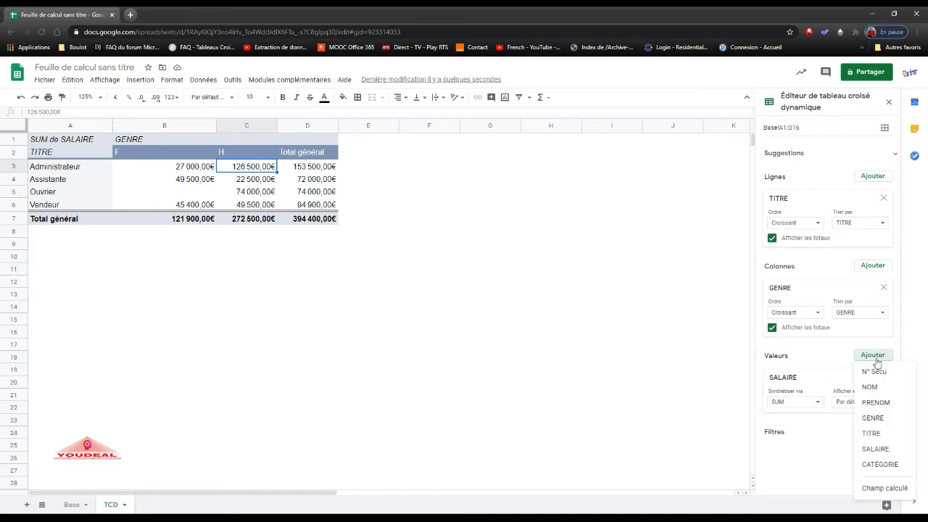
{"action": "left_click", "coordinate": [880, 448]}
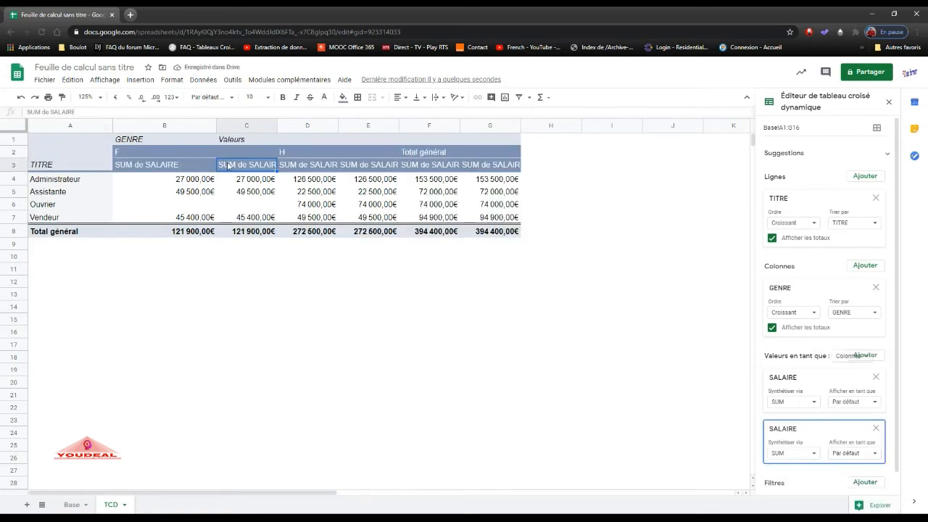
{"action": "double_click", "coordinate": [276, 125]}
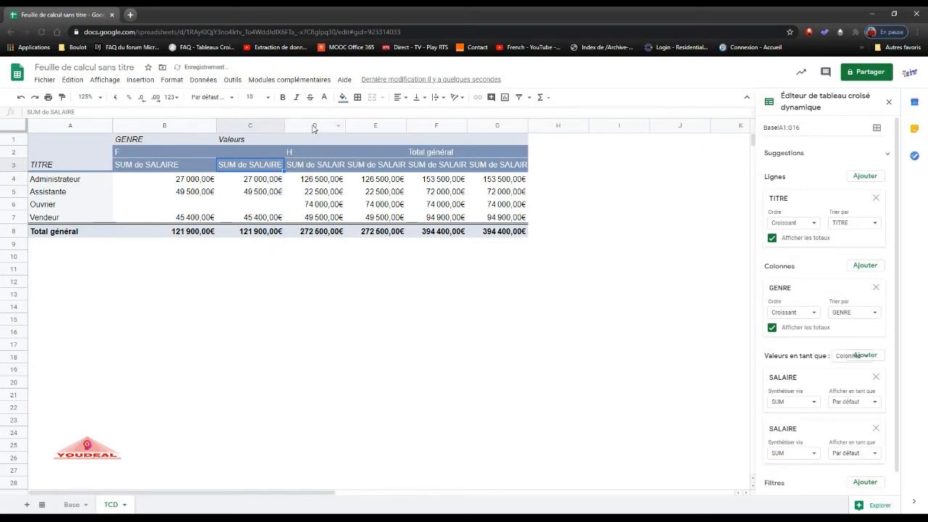
{"action": "left_click_drag", "start_coordinate": [406, 121], "coordinate": [425, 121]}
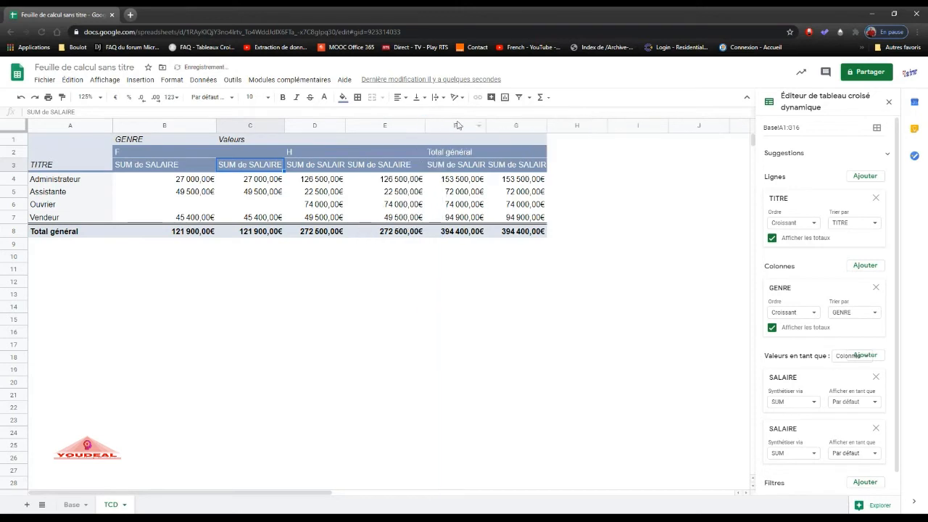
{"action": "left_click_drag", "start_coordinate": [484, 120], "coordinate": [499, 120]}
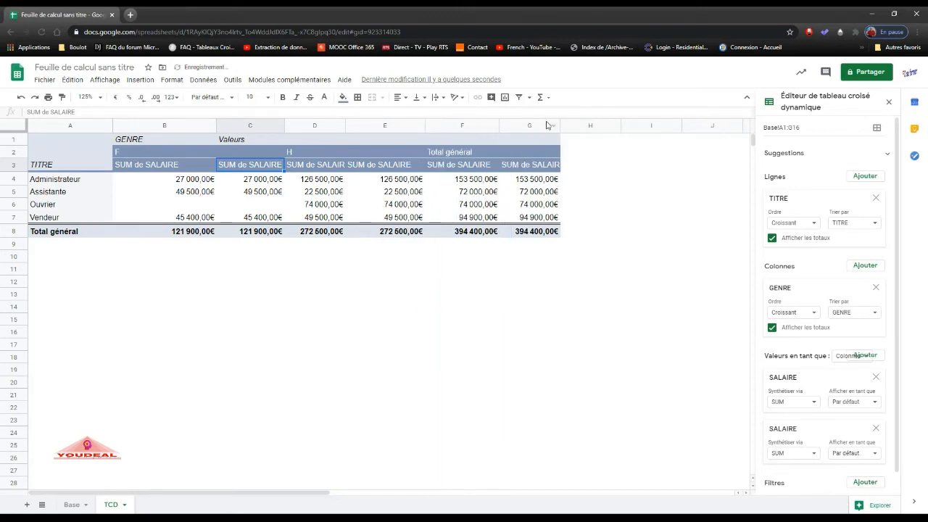
{"action": "left_click_drag", "start_coordinate": [560, 122], "coordinate": [577, 122]}
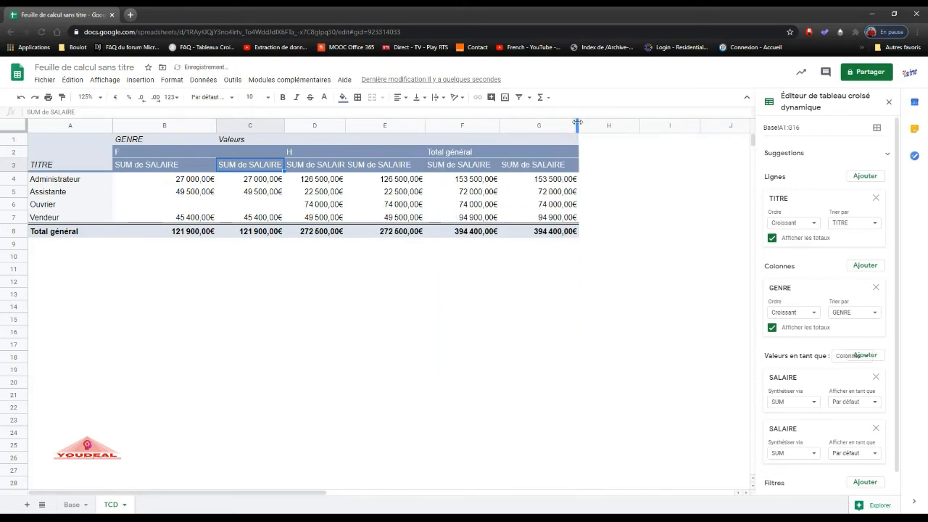
Rename the first SALAIRE value header in B3 to Salaire and the second in C3 to Nombre de personnes.
{"action": "left_click", "coordinate": [154, 169]}
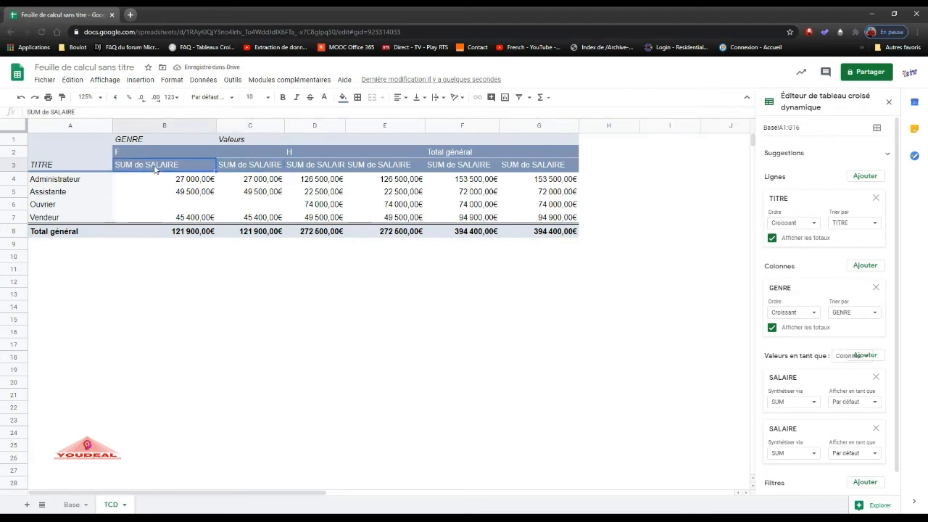
{"action": "type", "text": "Salaire"}
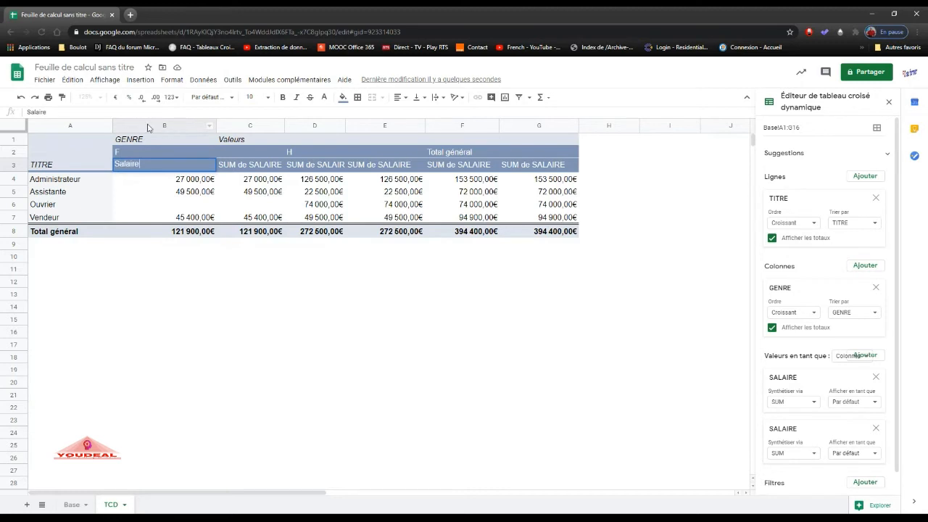
{"action": "left_click", "coordinate": [250, 168]}
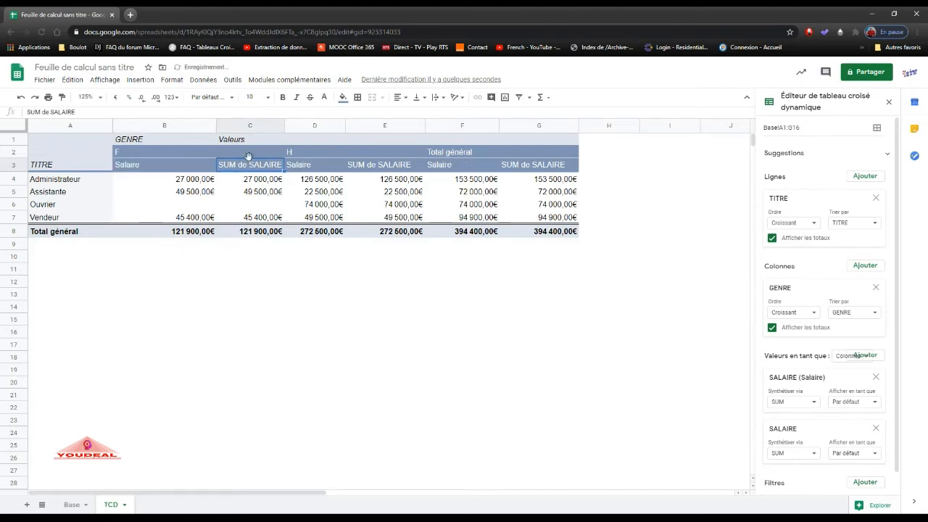
{"action": "type", "text": "Nombre de personnes"}
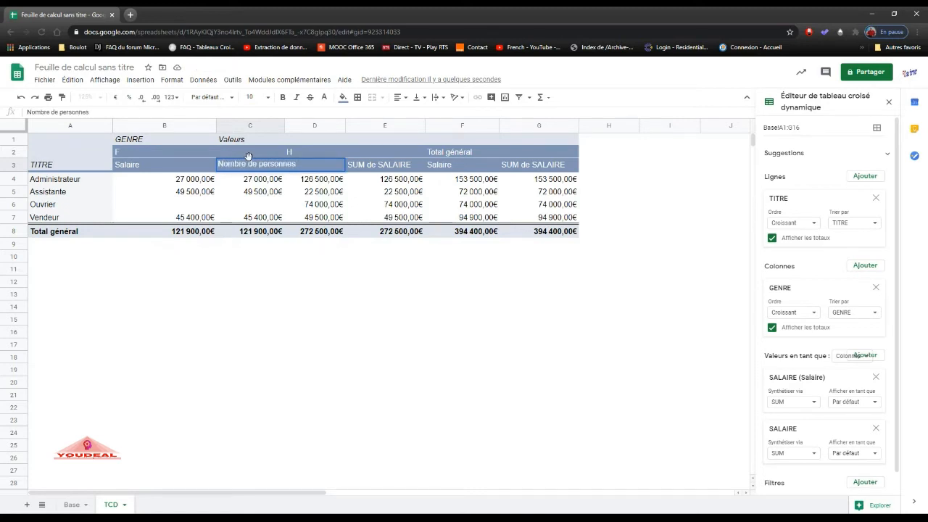
{"action": "key", "text": "Return"}
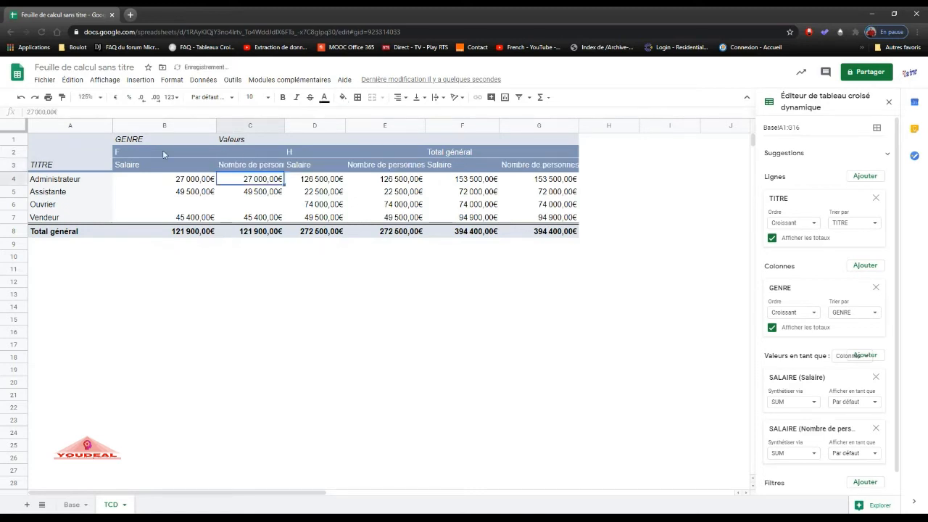
Fit the widths of all columns on the TCD sheet to their contents.
{"action": "left_click", "coordinate": [13, 125]}
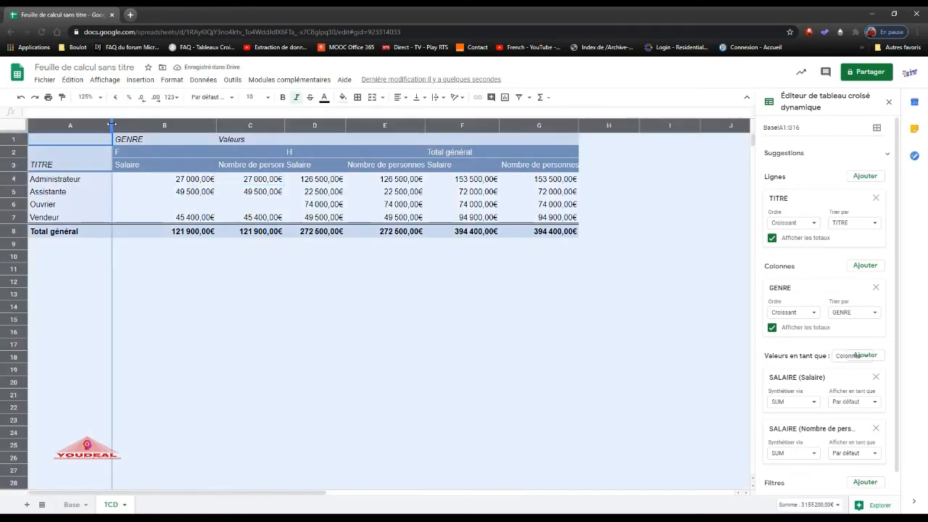
{"action": "double_click", "coordinate": [112, 125]}
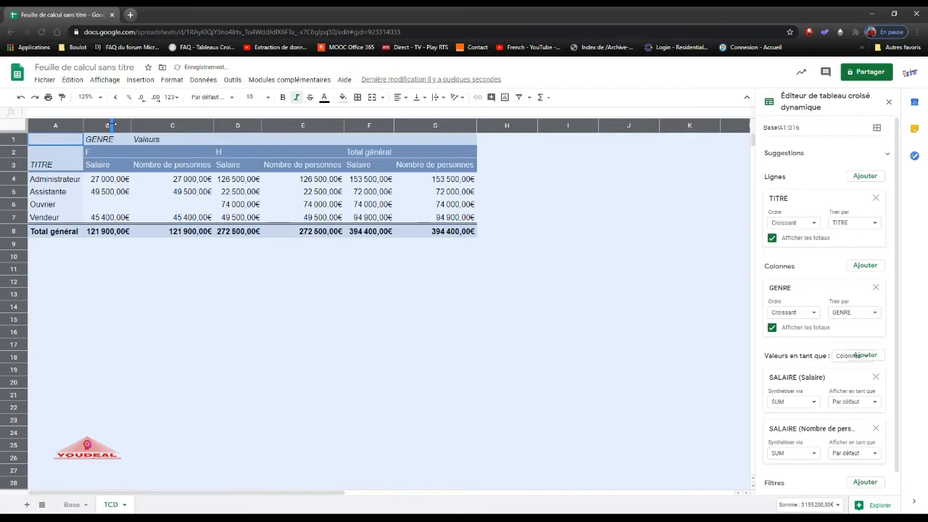
{"action": "left_click", "coordinate": [193, 283]}
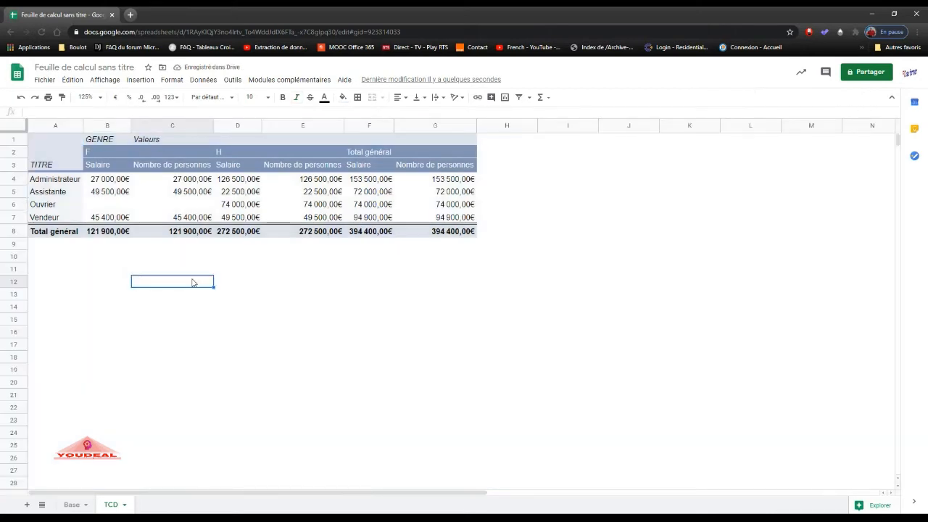
Summarize the Nombre de personnes value field of the pivot table by COUNT.
{"action": "left_click", "coordinate": [208, 182]}
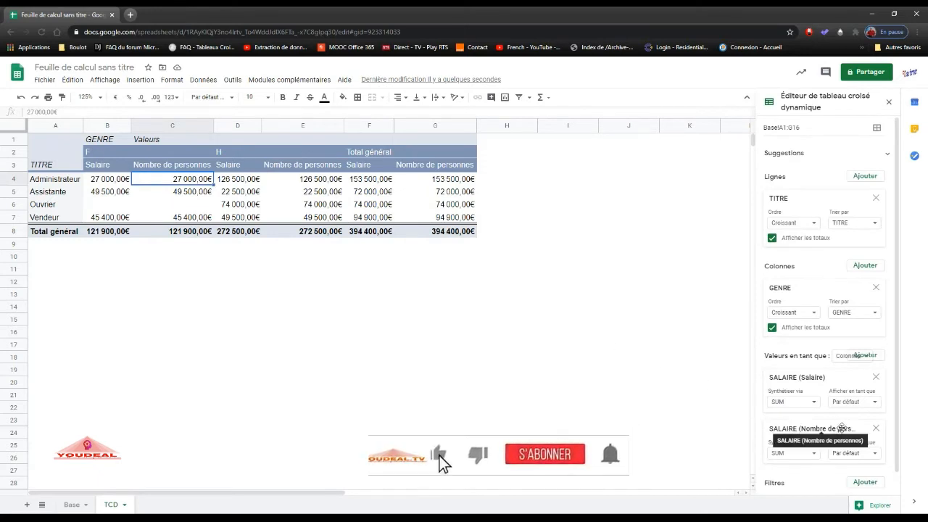
{"action": "left_click", "coordinate": [809, 453]}
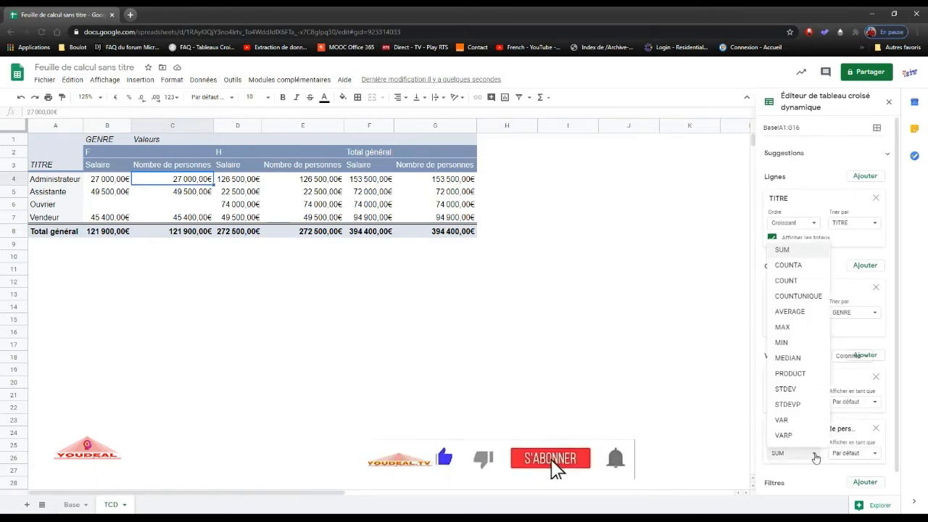
{"action": "left_click", "coordinate": [781, 281]}
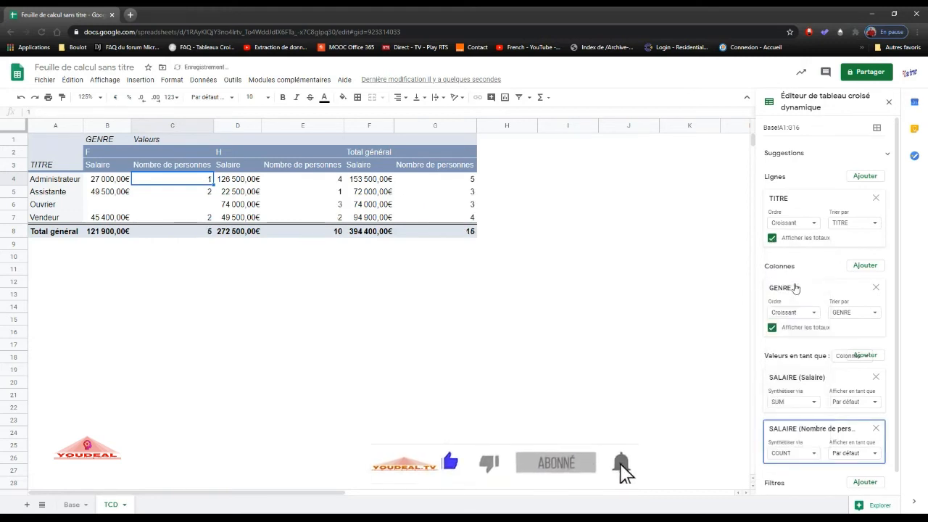
{"action": "left_click", "coordinate": [377, 257]}
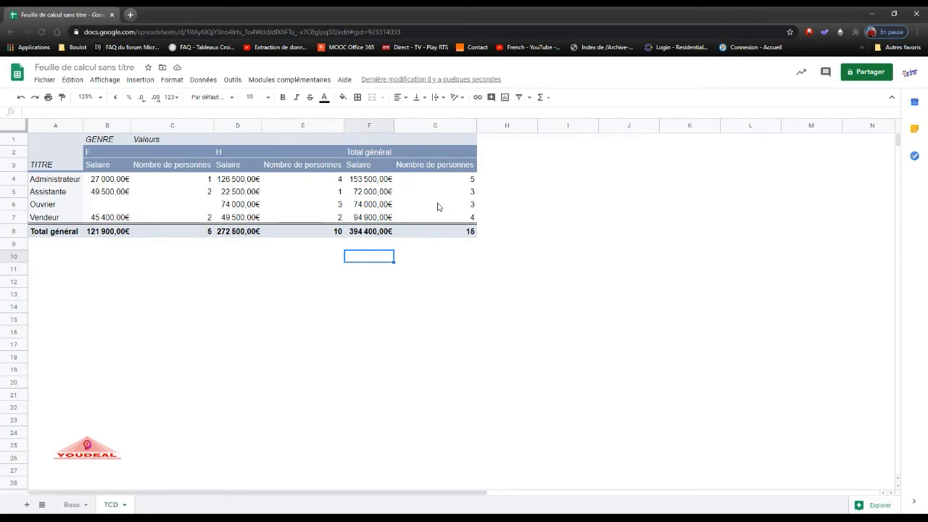
Examine the Nombre de personnes figures for women, for men and in the Total général row.
{"action": "left_click", "coordinate": [436, 254]}
{"action": "left_click", "coordinate": [439, 231]}
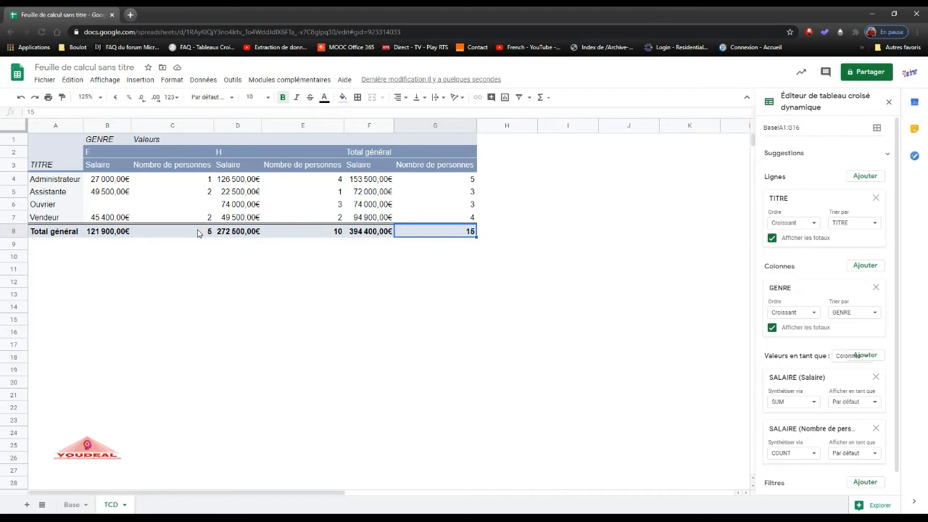
{"action": "left_click", "coordinate": [197, 184]}
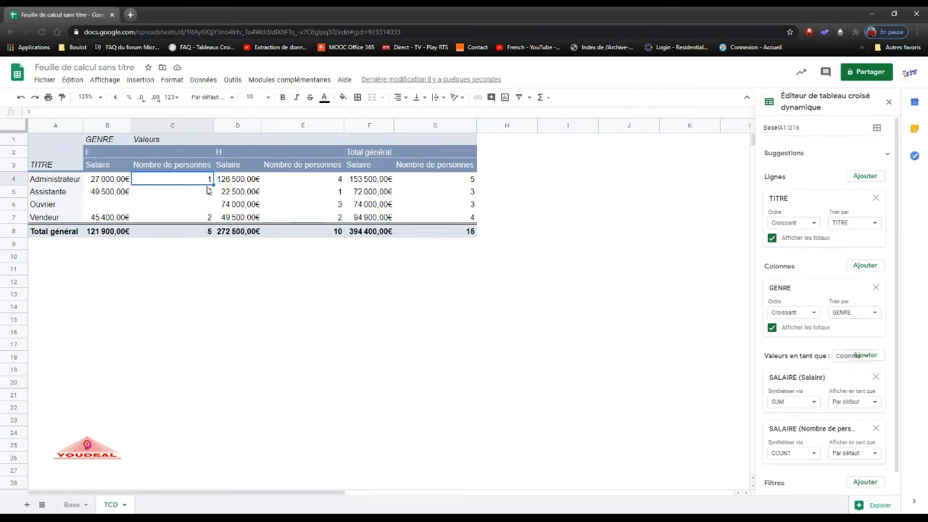
{"action": "left_click", "coordinate": [303, 232]}
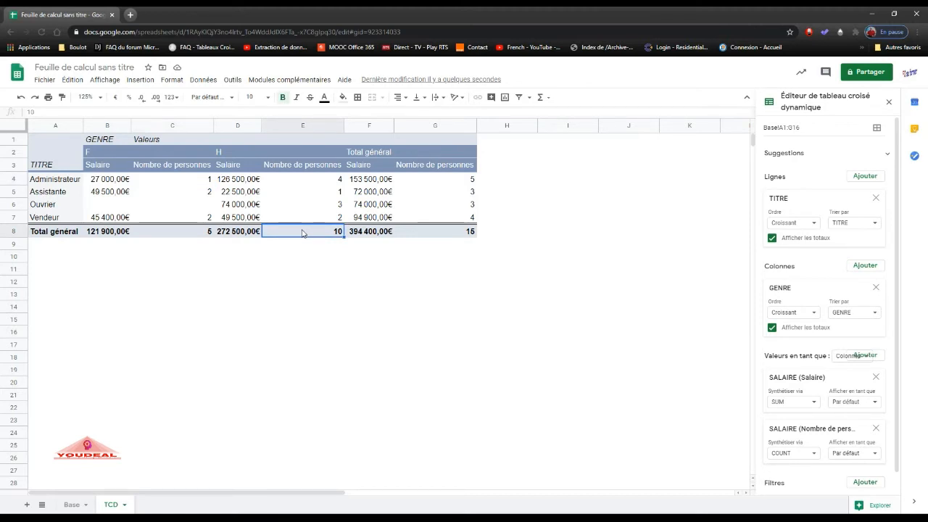
{"action": "left_click", "coordinate": [187, 180]}
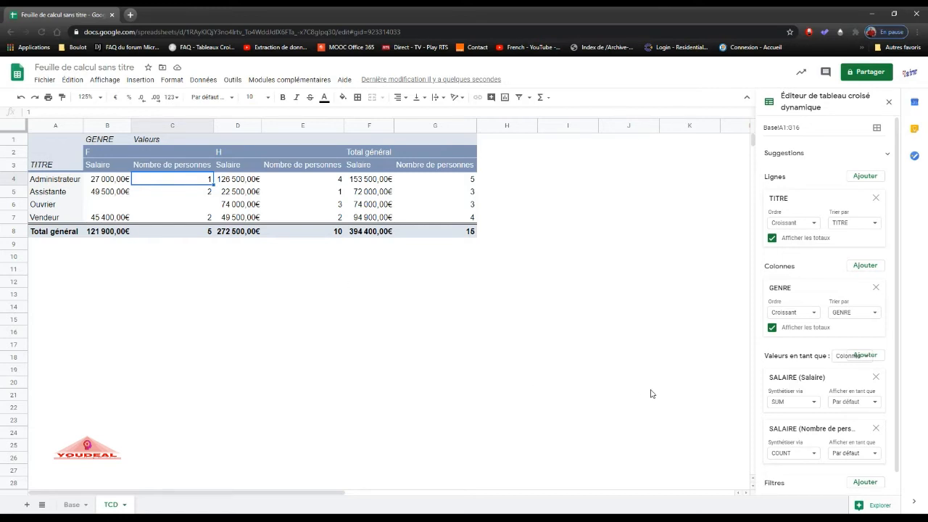
Try showing Nombre de personnes as a percentage of the grand total, column total and row total, and restore Par défaut.
{"action": "left_click", "coordinate": [814, 454]}
{"action": "left_click", "coordinate": [815, 455]}
{"action": "left_click", "coordinate": [860, 455]}
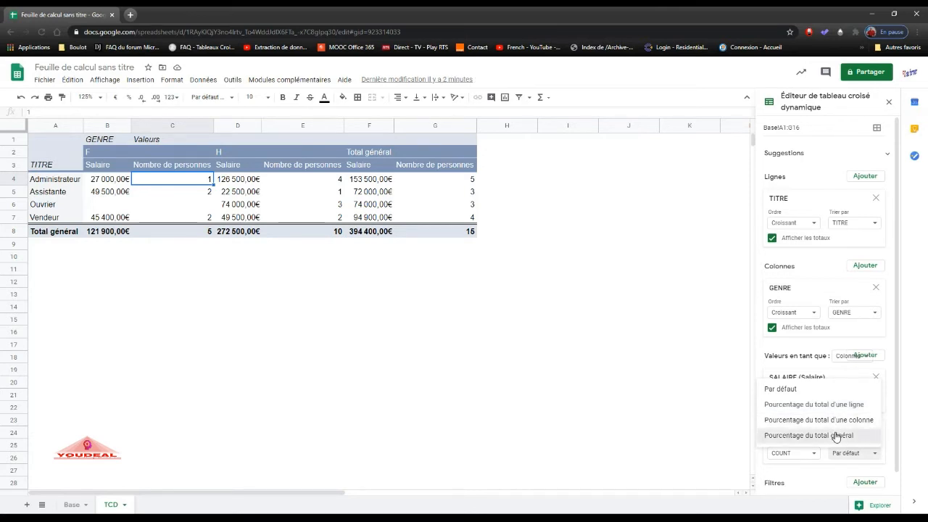
{"action": "left_click", "coordinate": [835, 435]}
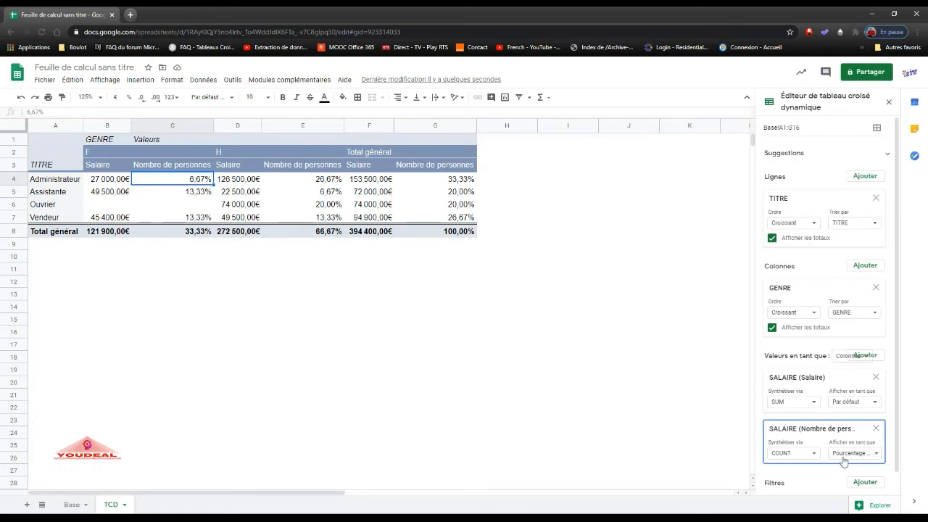
{"action": "left_click", "coordinate": [875, 460]}
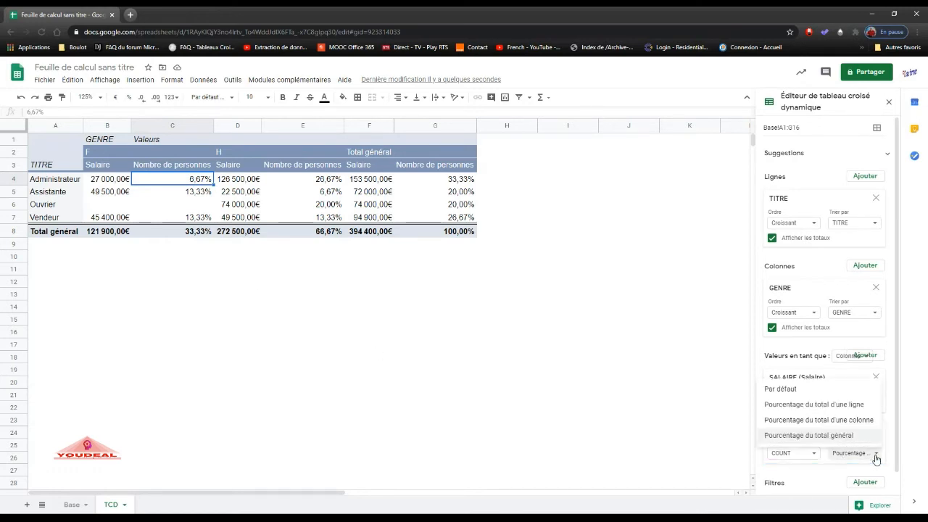
{"action": "left_click", "coordinate": [845, 421]}
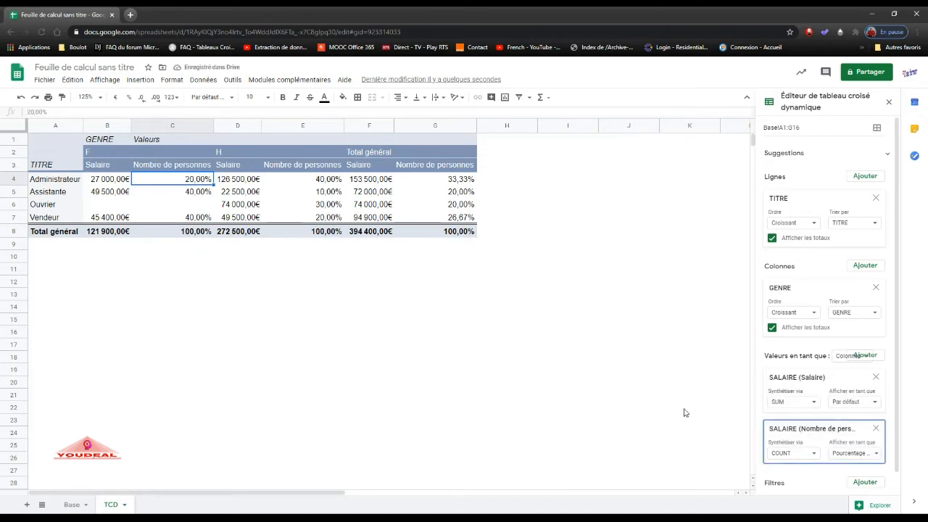
{"action": "left_click", "coordinate": [862, 455]}
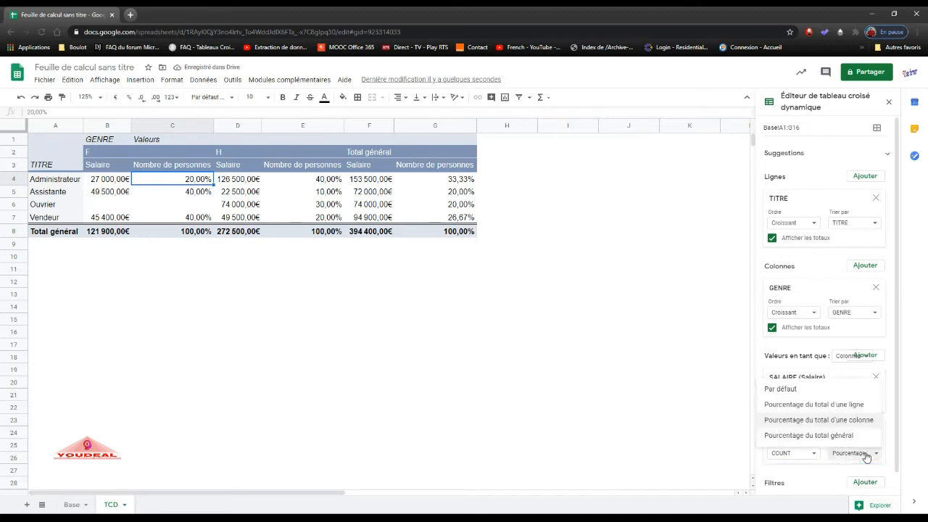
{"action": "left_click", "coordinate": [850, 405]}
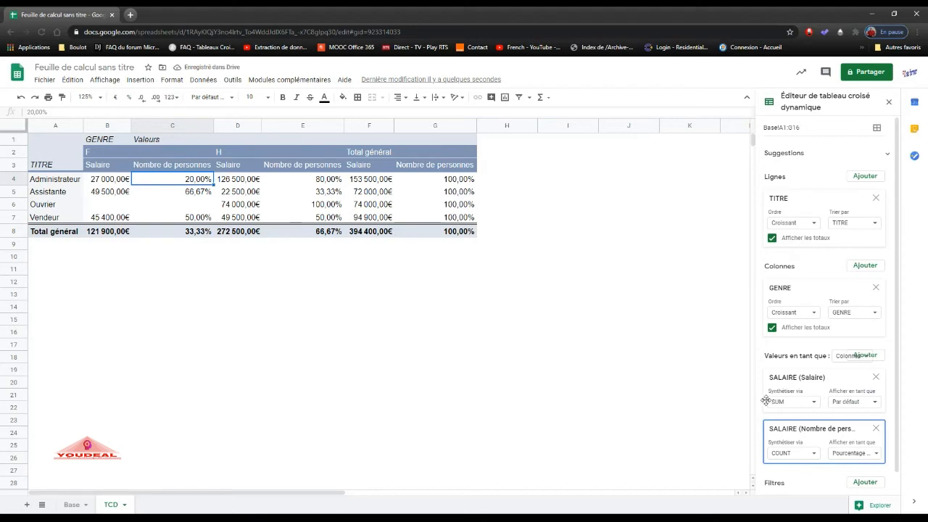
{"action": "left_click", "coordinate": [874, 452]}
{"action": "left_click", "coordinate": [825, 394]}
{"action": "left_click", "coordinate": [364, 287]}
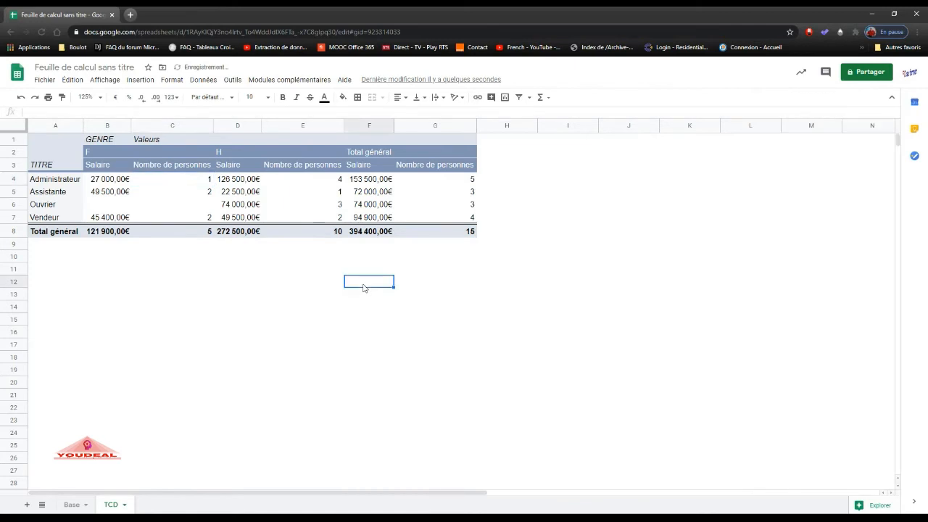
Turn on a filter for the data table on the Base sheet.
{"action": "left_click", "coordinate": [267, 209]}
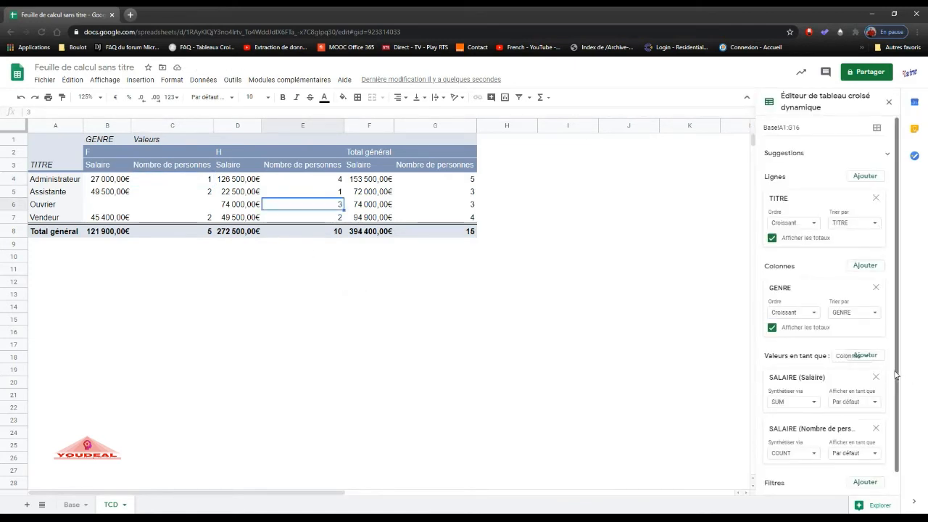
{"action": "scroll", "coordinate": [897, 395], "scroll_direction": "down", "scroll_amount": 1}
{"action": "scroll", "coordinate": [896, 395], "scroll_direction": "down", "scroll_amount": 1}
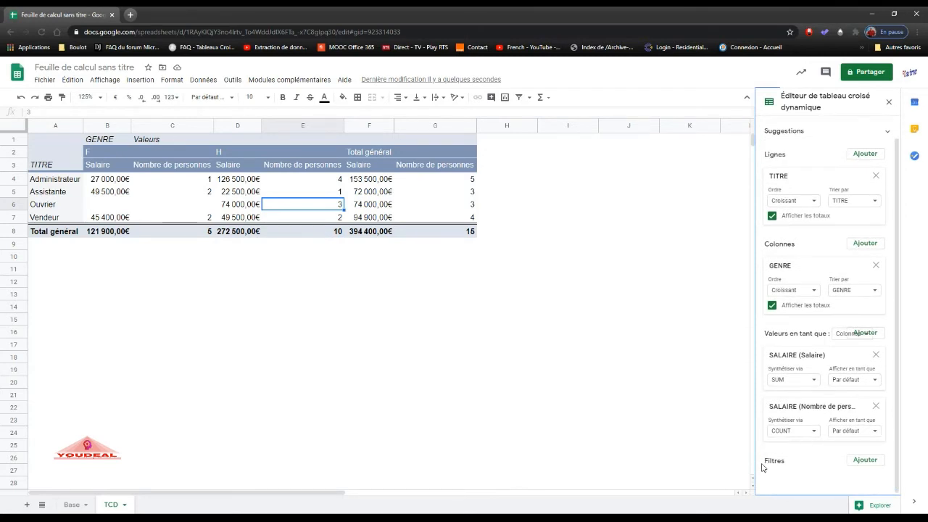
{"action": "left_click", "coordinate": [70, 504]}
{"action": "left_click", "coordinate": [217, 220]}
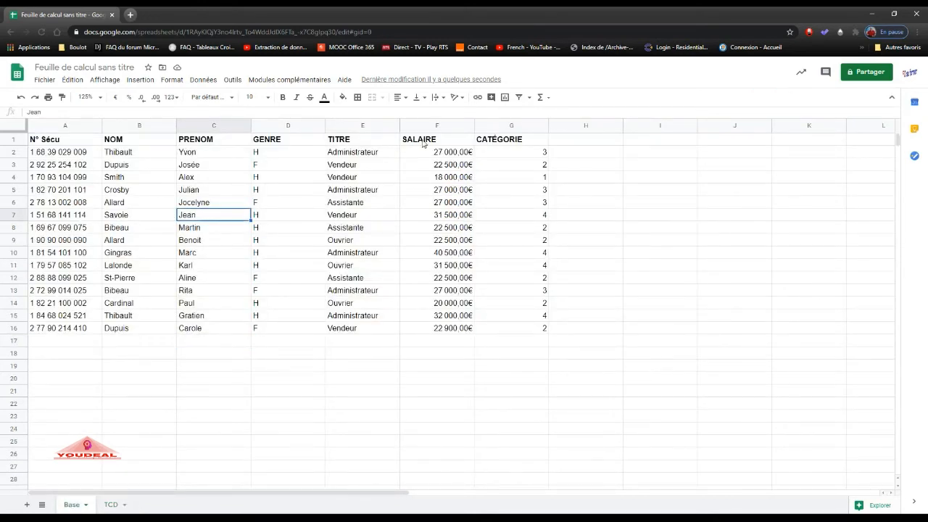
{"action": "left_click", "coordinate": [519, 97]}
{"action": "left_click", "coordinate": [543, 190]}
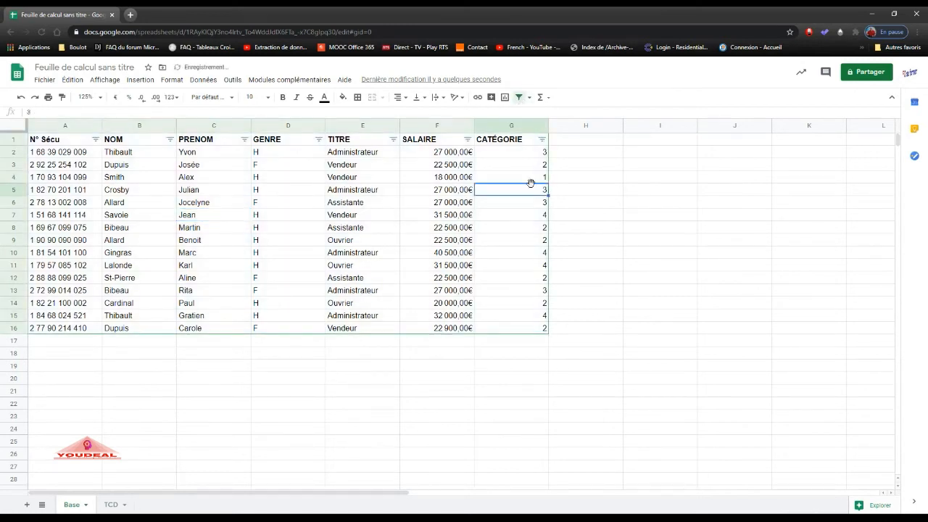
Try filtering the Base rows to CATÉGORIE values 1 and 3, and restore all category values.
{"action": "left_click", "coordinate": [542, 139]}
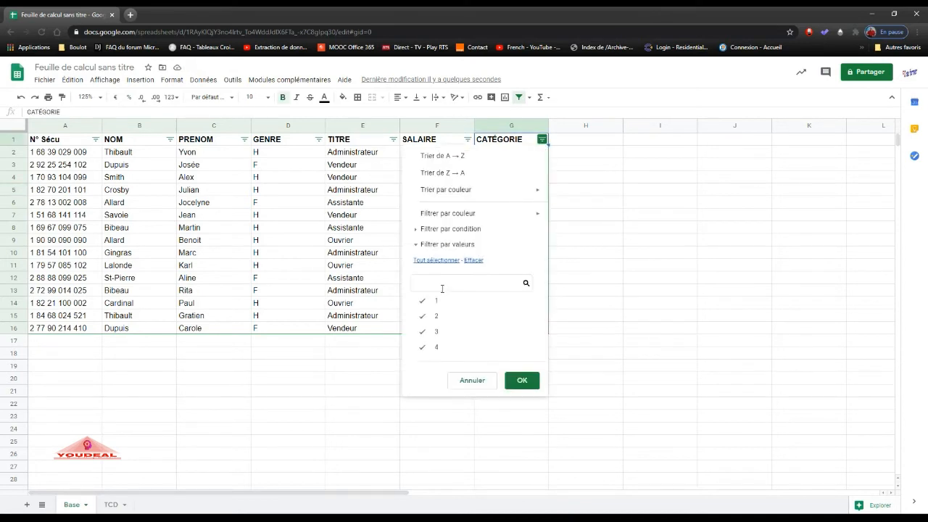
{"action": "left_click", "coordinate": [423, 316]}
{"action": "left_click", "coordinate": [422, 347]}
{"action": "left_click", "coordinate": [520, 381]}
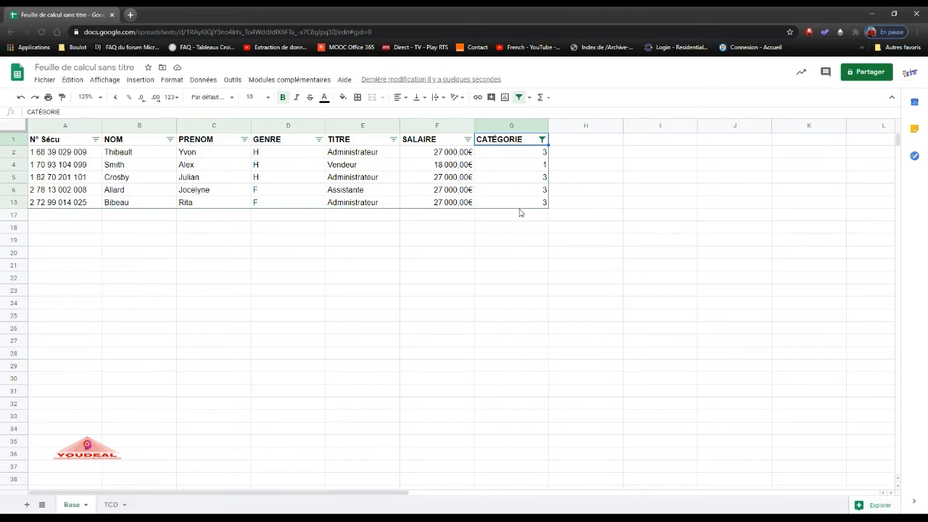
{"action": "left_click", "coordinate": [541, 139]}
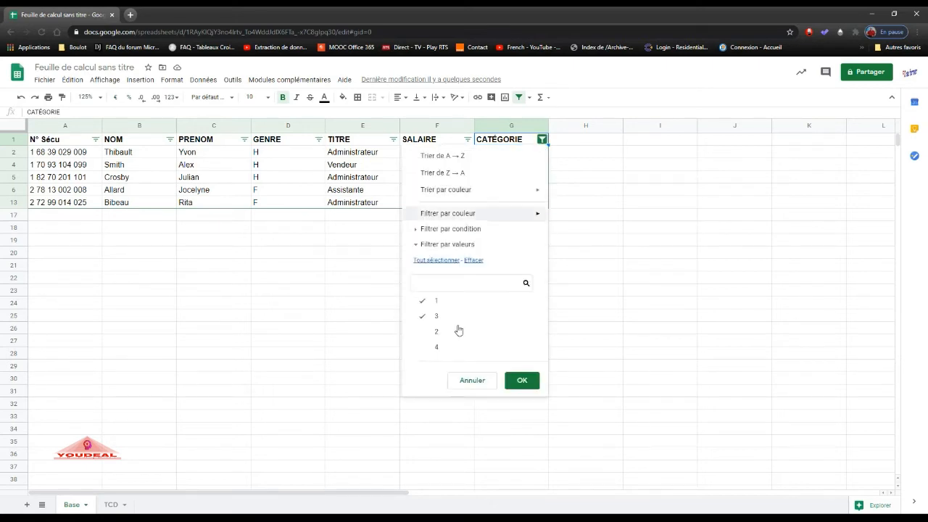
{"action": "left_click", "coordinate": [435, 347]}
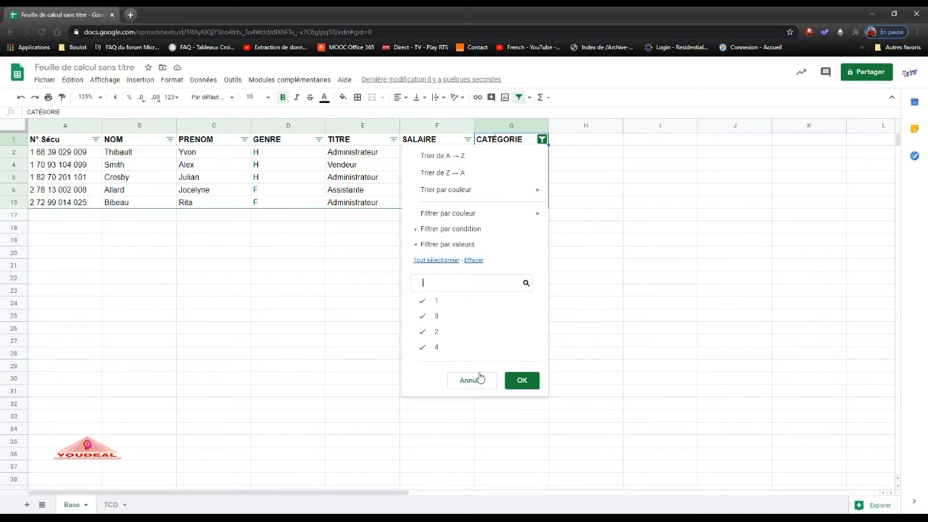
{"action": "left_click", "coordinate": [521, 380]}
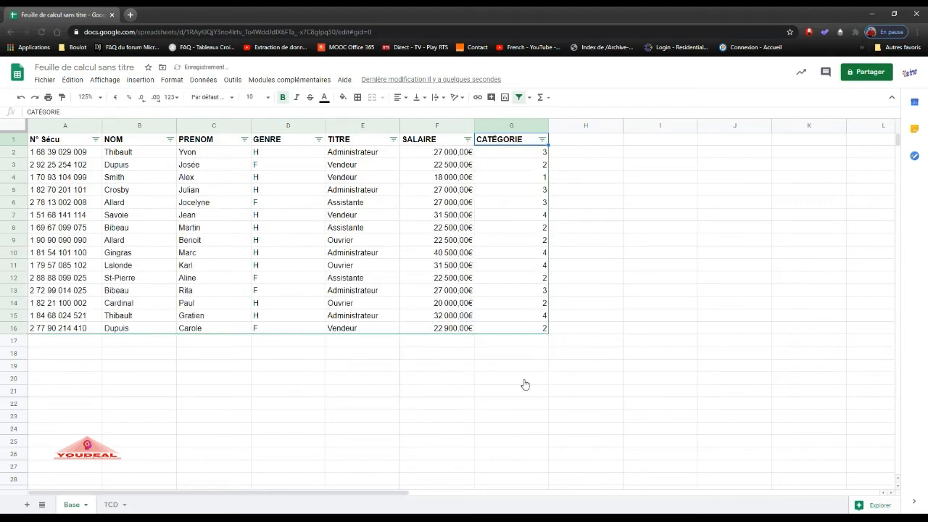
{"action": "left_click", "coordinate": [403, 243]}
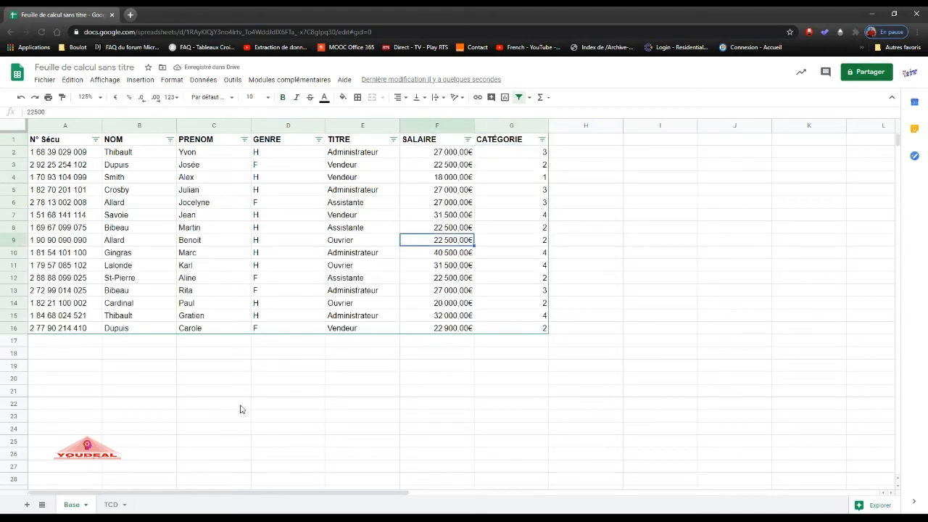
Add CATÉGORIE as a filter of the pivot table on the TCD sheet.
{"action": "left_click", "coordinate": [112, 505]}
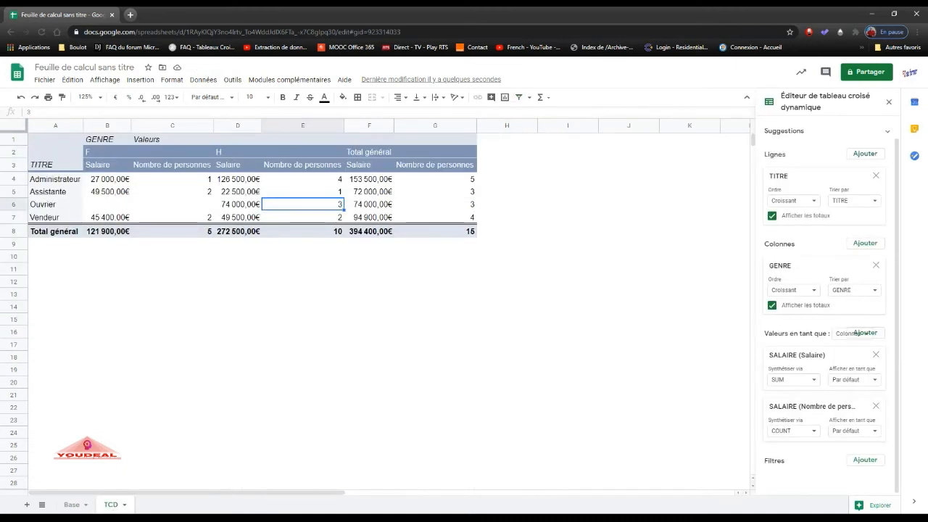
{"action": "left_click", "coordinate": [864, 461]}
{"action": "left_click", "coordinate": [872, 441]}
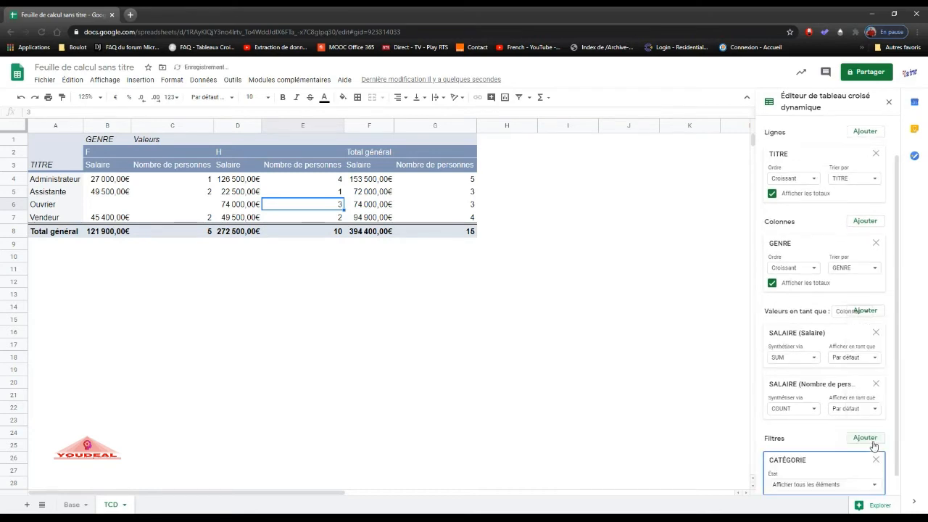
Limit the pivot table's CATÉGORIE filter to values 1 and 3, and check the men's salary figures.
{"action": "left_click", "coordinate": [875, 486]}
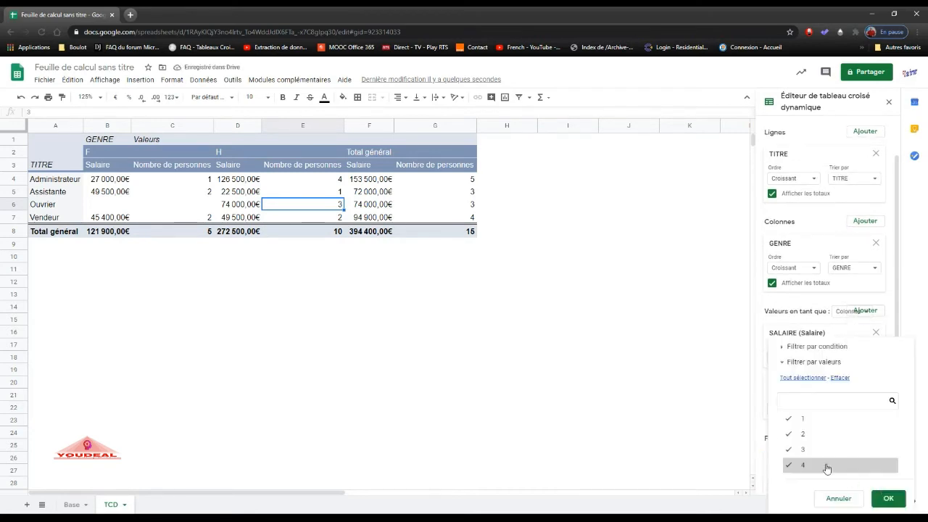
{"action": "left_click", "coordinate": [790, 435]}
{"action": "left_click", "coordinate": [787, 467]}
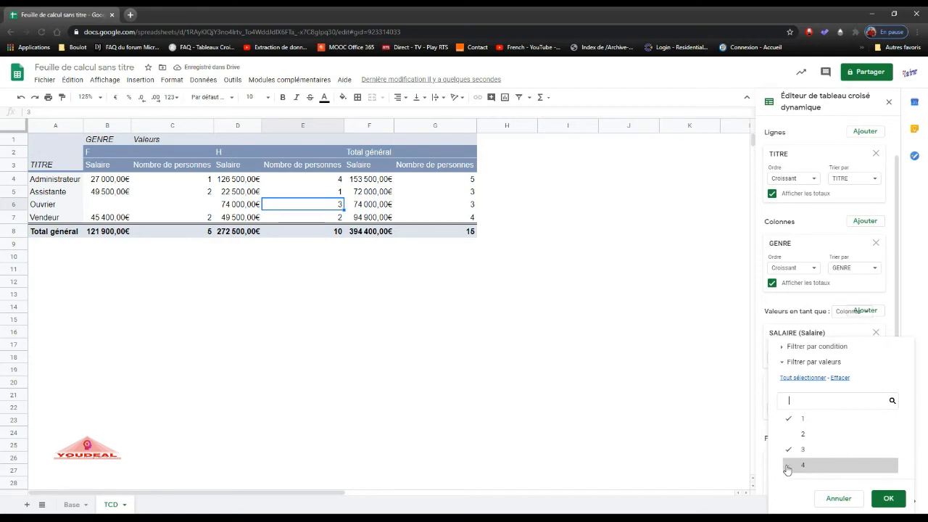
{"action": "left_click", "coordinate": [888, 500]}
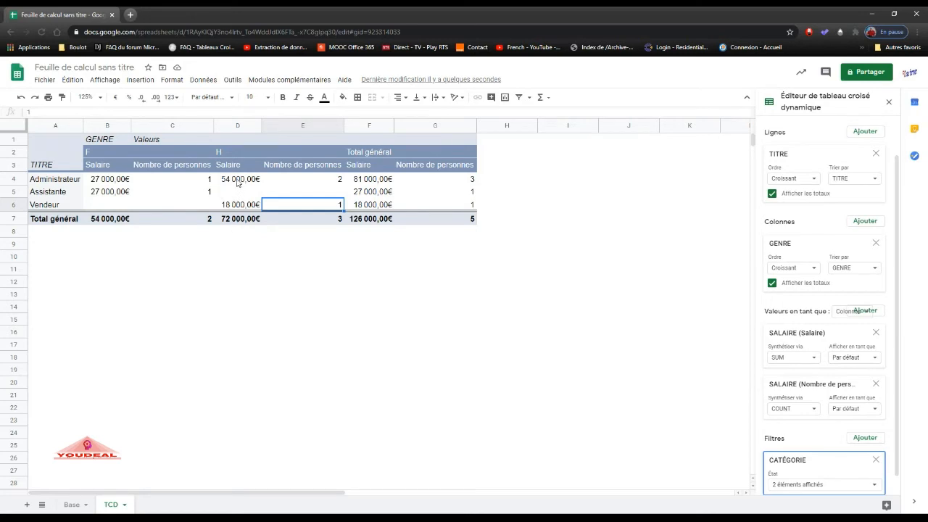
{"action": "left_click", "coordinate": [231, 222]}
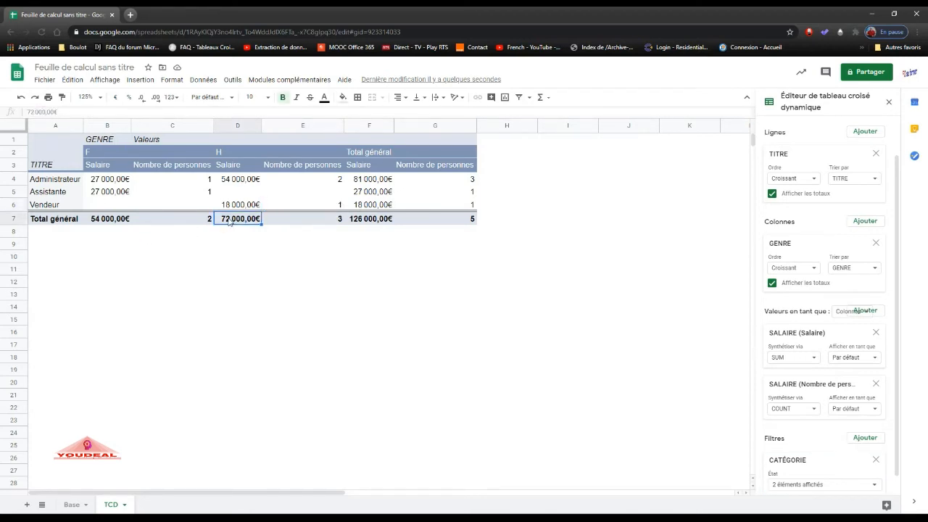
{"action": "left_click", "coordinate": [238, 184]}
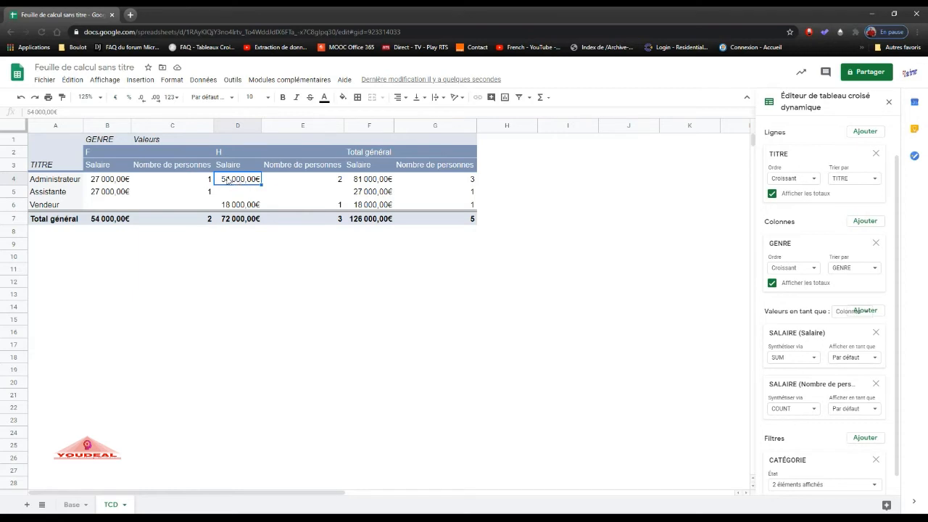
Extract the source rows behind the male Administrateur salary total into a detail sheet, and return to the TCD sheet.
{"action": "left_click", "coordinate": [73, 505]}
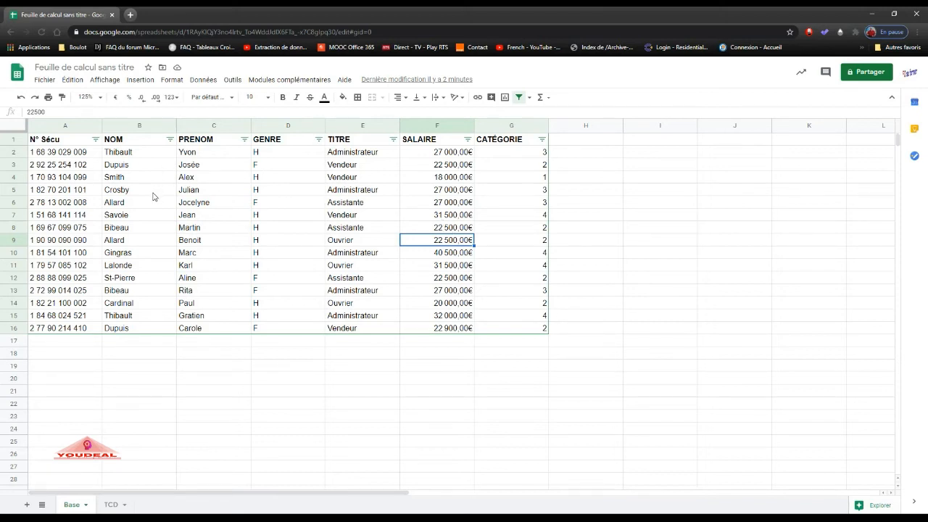
{"action": "left_click", "coordinate": [114, 505]}
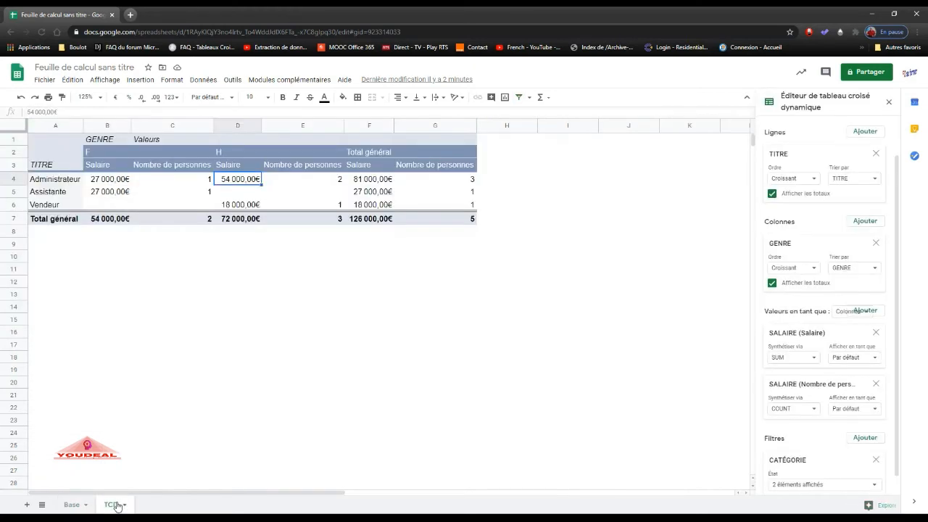
{"action": "double_click", "coordinate": [239, 183]}
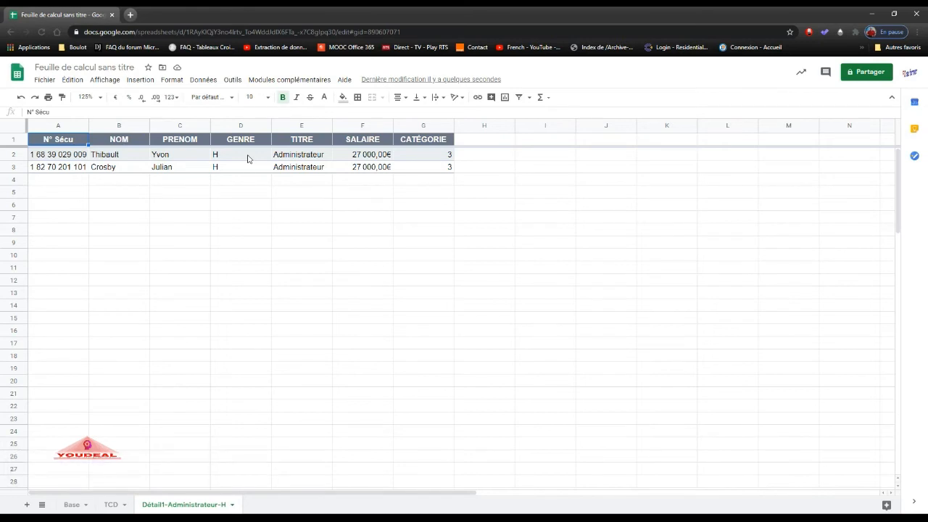
{"action": "left_click", "coordinate": [114, 506]}
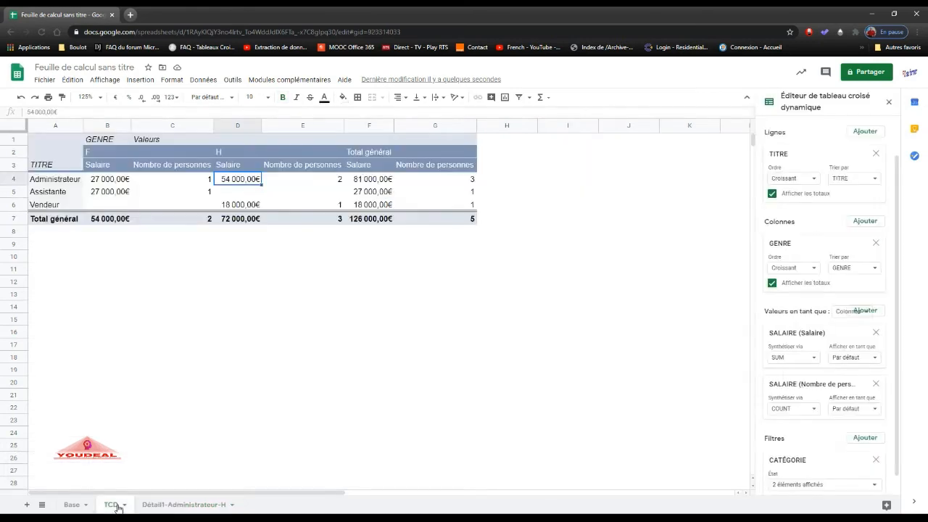
Extract the source rows behind the overall salary grand total into a detail sheet, review them, and return to the TCD sheet.
{"action": "left_click", "coordinate": [444, 222]}
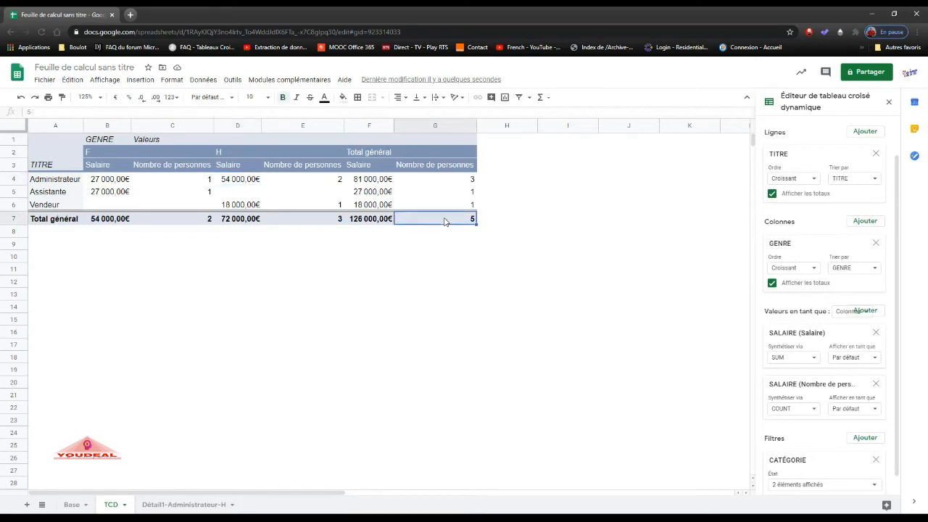
{"action": "left_click", "coordinate": [378, 220]}
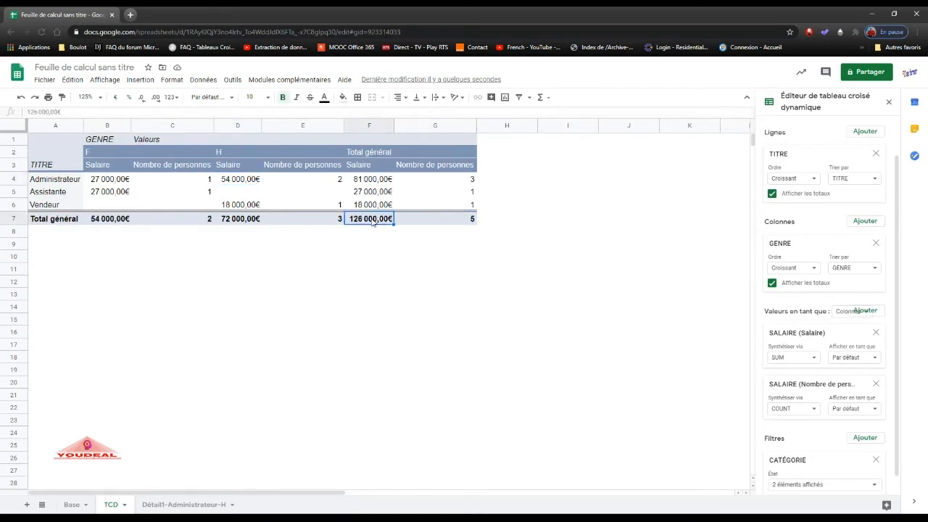
{"action": "double_click", "coordinate": [372, 221]}
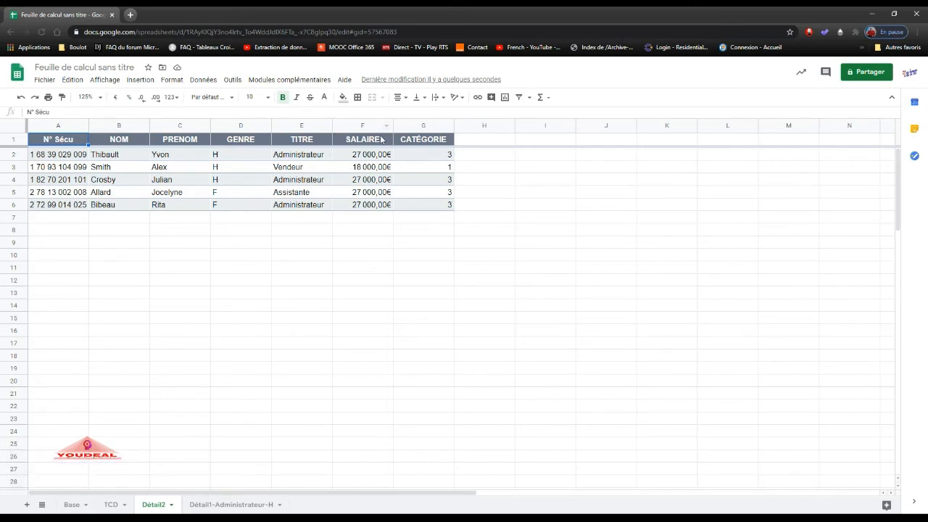
{"action": "scroll", "coordinate": [195, 169], "scroll_direction": "down", "scroll_amount": 1}
{"action": "scroll", "coordinate": [195, 169], "scroll_direction": "up", "scroll_amount": 1}
{"action": "scroll", "coordinate": [195, 169], "scroll_direction": "down", "scroll_amount": 2}
{"action": "scroll", "coordinate": [195, 169], "scroll_direction": "up", "scroll_amount": 1}
{"action": "scroll", "coordinate": [195, 169], "scroll_direction": "up", "scroll_amount": 3}
{"action": "left_click", "coordinate": [114, 505]}
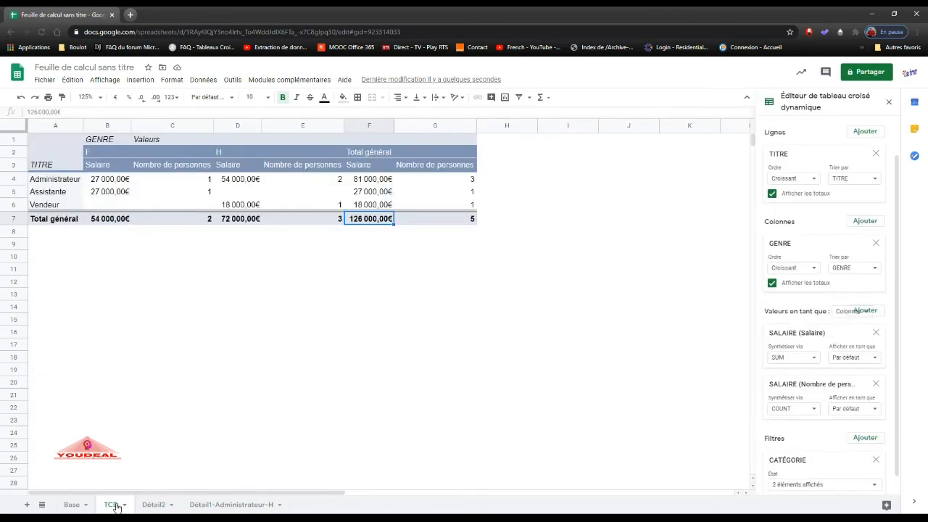
Restore all CATÉGORIE values in the pivot table's filter.
{"action": "scroll", "coordinate": [833, 350], "scroll_direction": "up", "scroll_amount": 2}
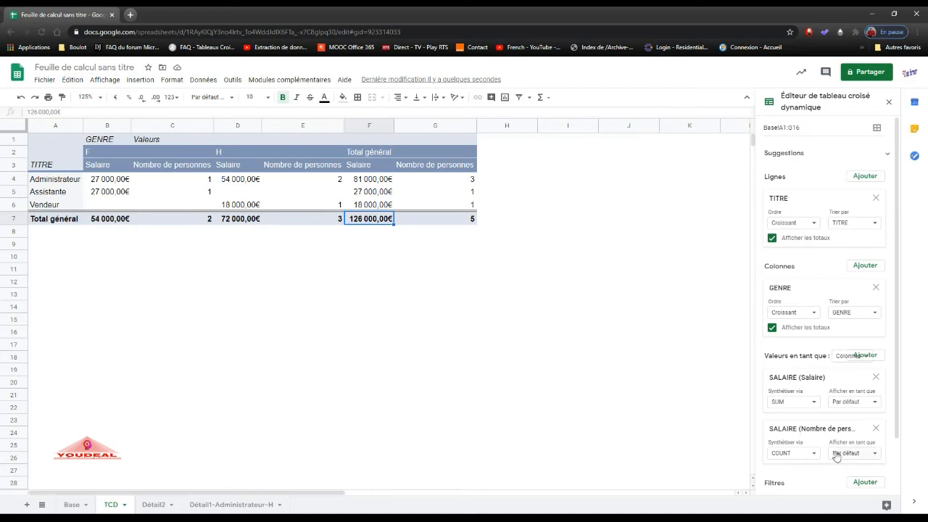
{"action": "scroll", "coordinate": [837, 455], "scroll_direction": "down", "scroll_amount": 1}
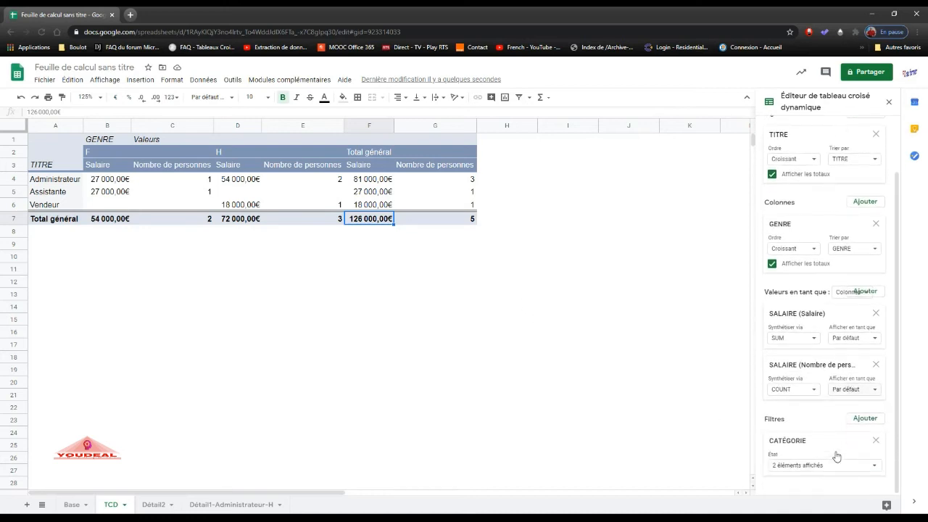
{"action": "left_click", "coordinate": [874, 467]}
{"action": "left_click", "coordinate": [789, 382]}
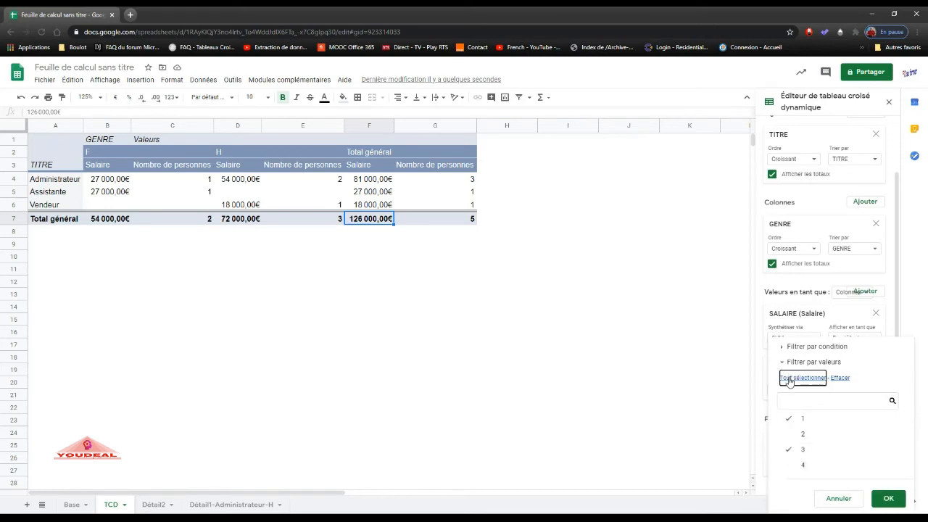
{"action": "left_click", "coordinate": [890, 498]}
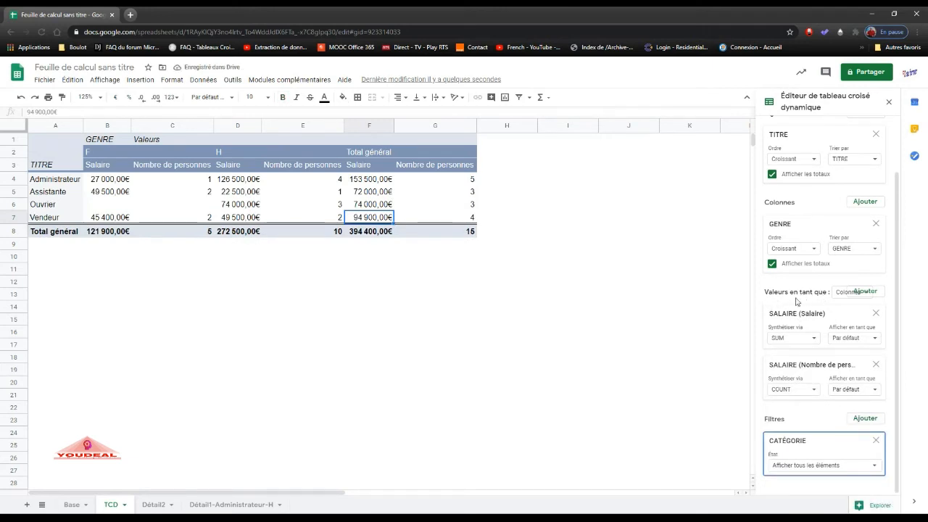
Try displaying the pivot table's values as rows (Lignes) instead of columns.
{"action": "left_click", "coordinate": [842, 296]}
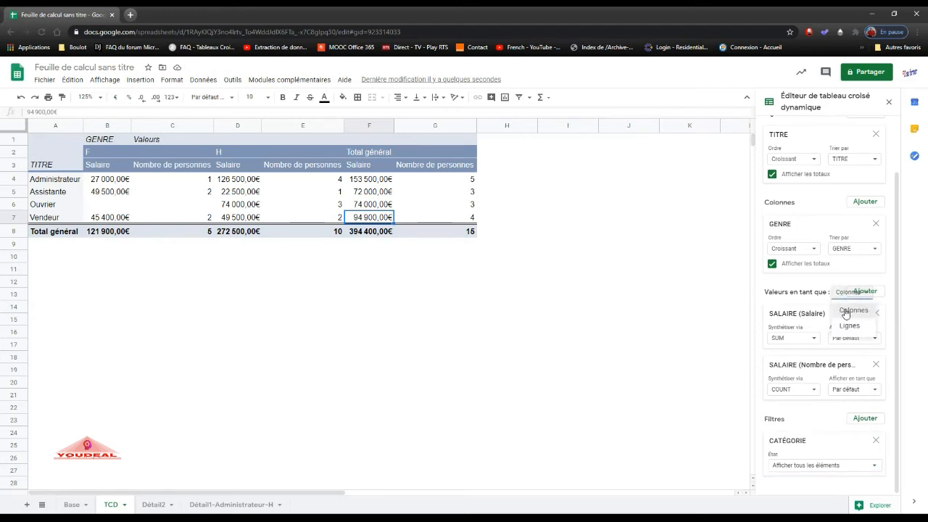
{"action": "left_click", "coordinate": [848, 310]}
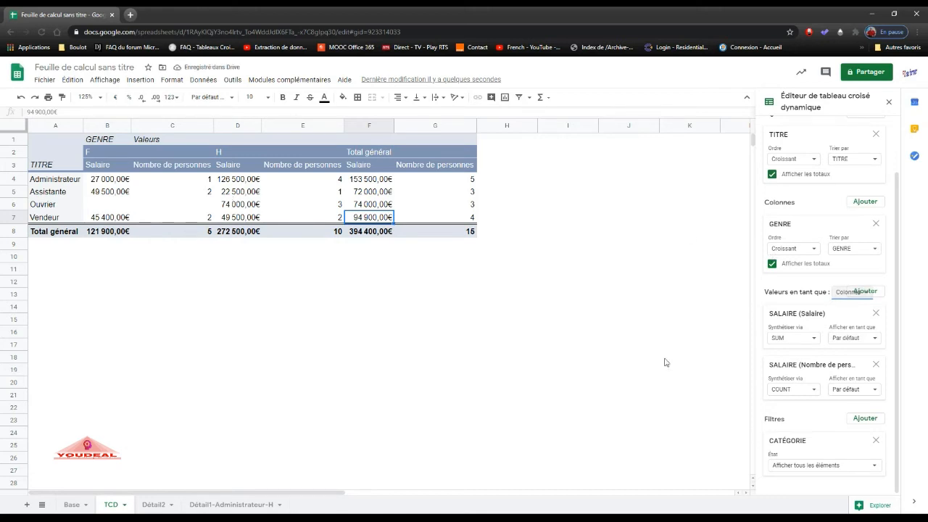
{"action": "left_click", "coordinate": [843, 295]}
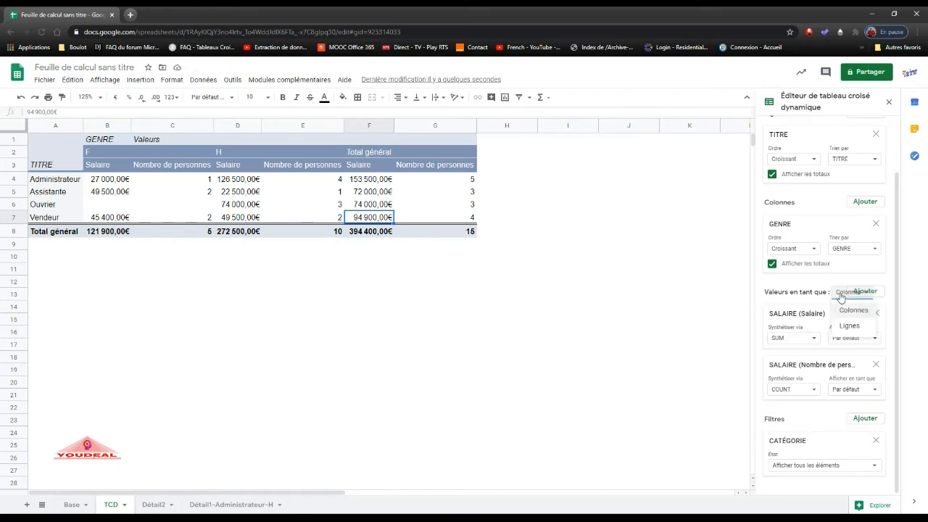
{"action": "left_click", "coordinate": [848, 326]}
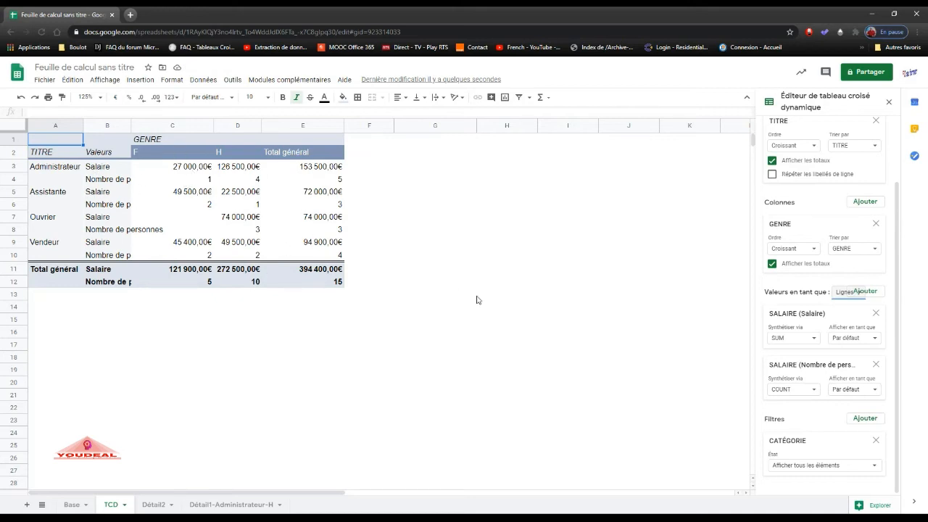
Fit all column widths of the TCD sheet to their contents and reselect the pivot table.
{"action": "left_click", "coordinate": [15, 126]}
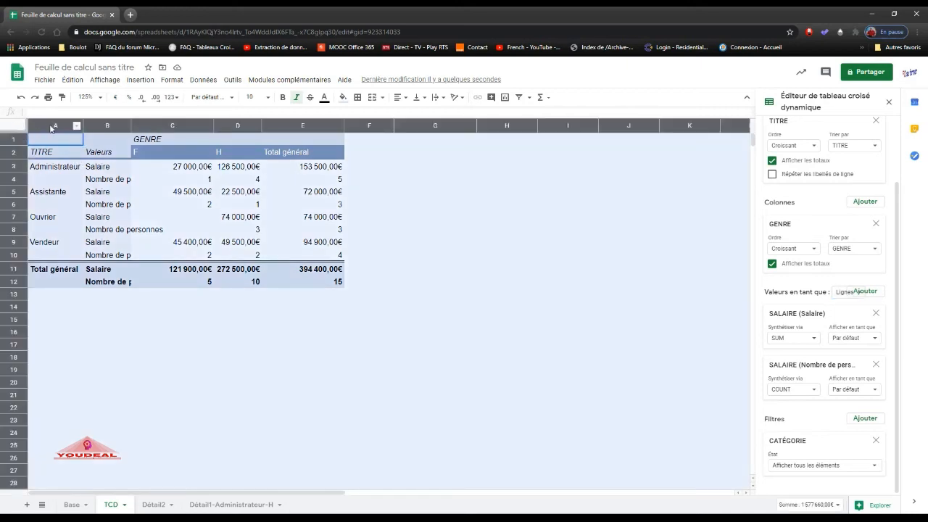
{"action": "double_click", "coordinate": [82, 125]}
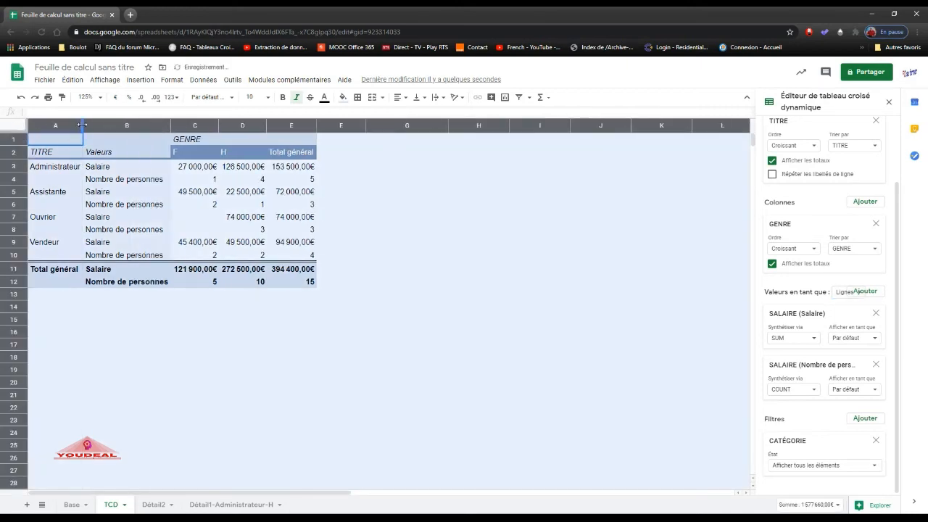
{"action": "left_click", "coordinate": [210, 307]}
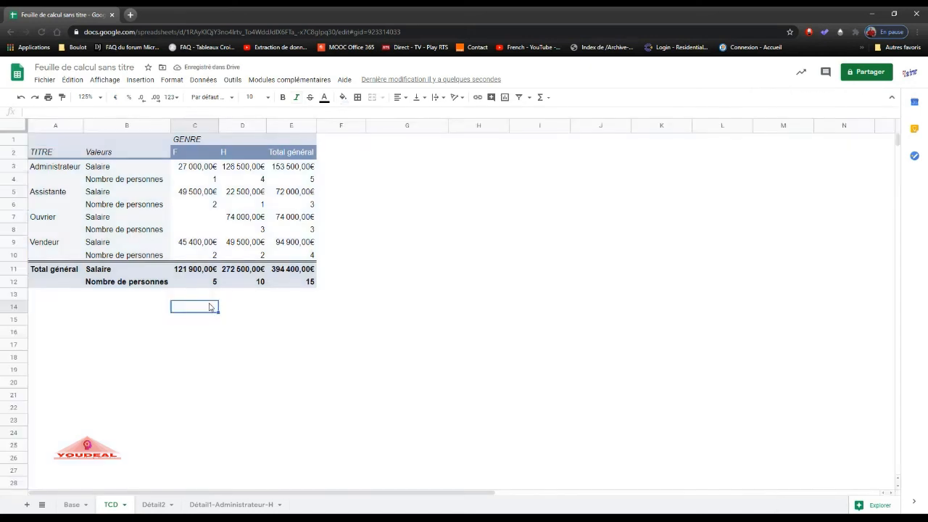
{"action": "left_click", "coordinate": [52, 173]}
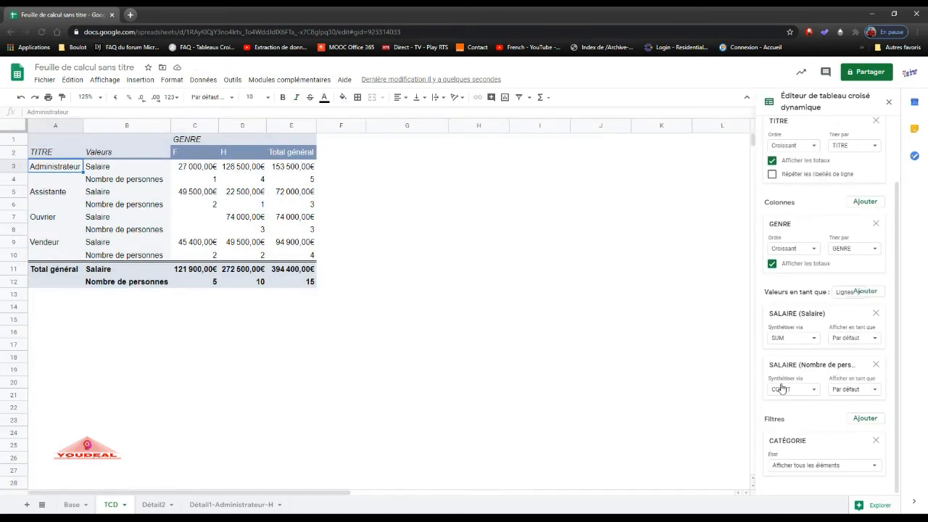
Display the pivot table's values as columns (Colonnes) and widen the F and H Nombre de personnes columns to show their full headers.
{"action": "left_click", "coordinate": [844, 296]}
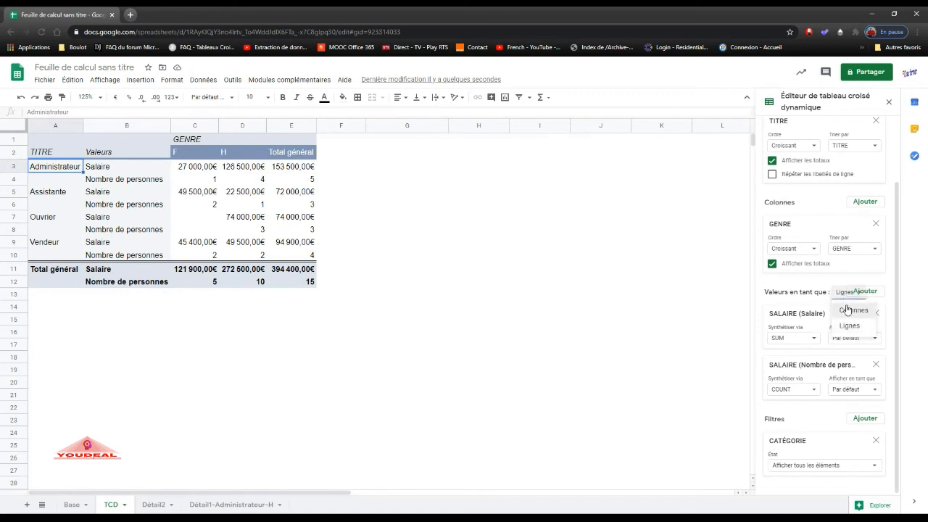
{"action": "left_click", "coordinate": [847, 310]}
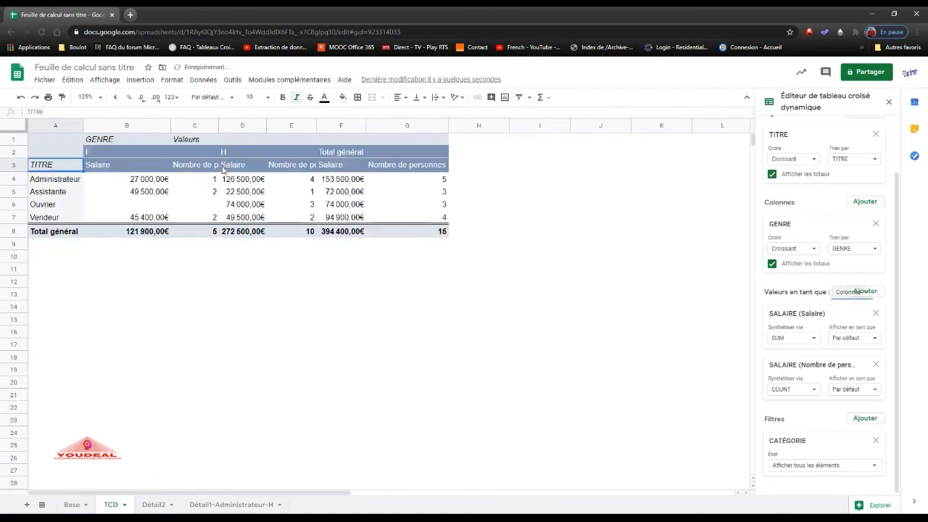
{"action": "left_click_drag", "start_coordinate": [220, 125], "coordinate": [255, 124]}
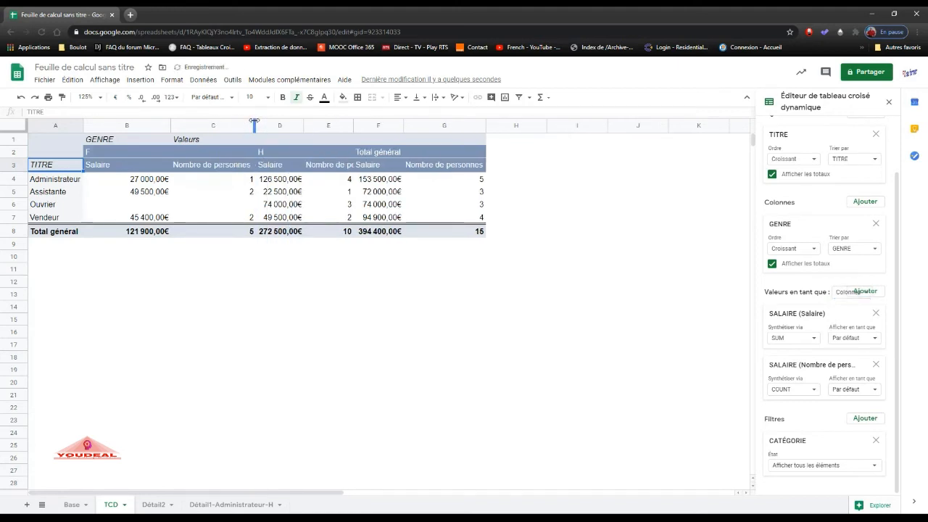
{"action": "double_click", "coordinate": [353, 122]}
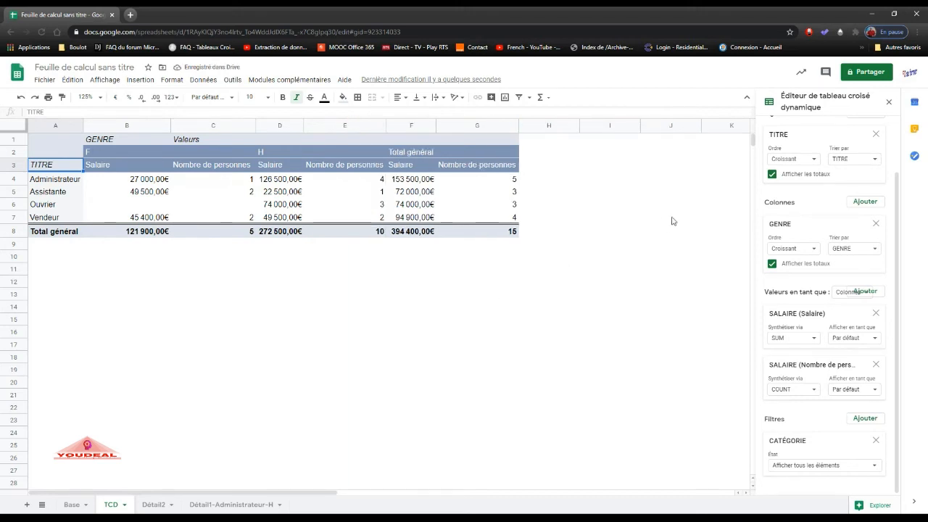
Remove the Nombre de personnes value from the pivot table and add a calculated field in its place.
{"action": "left_click_drag", "start_coordinate": [897, 240], "coordinate": [899, 167]}
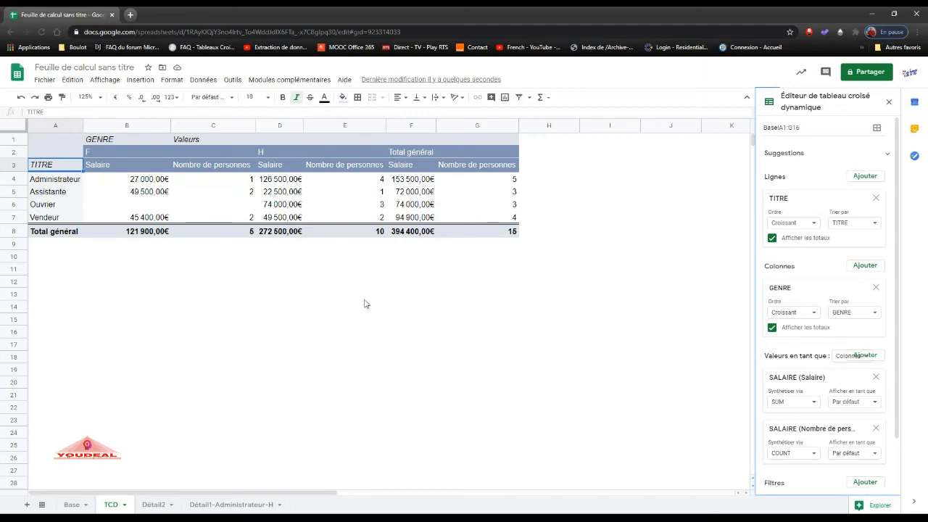
{"action": "left_click", "coordinate": [875, 431]}
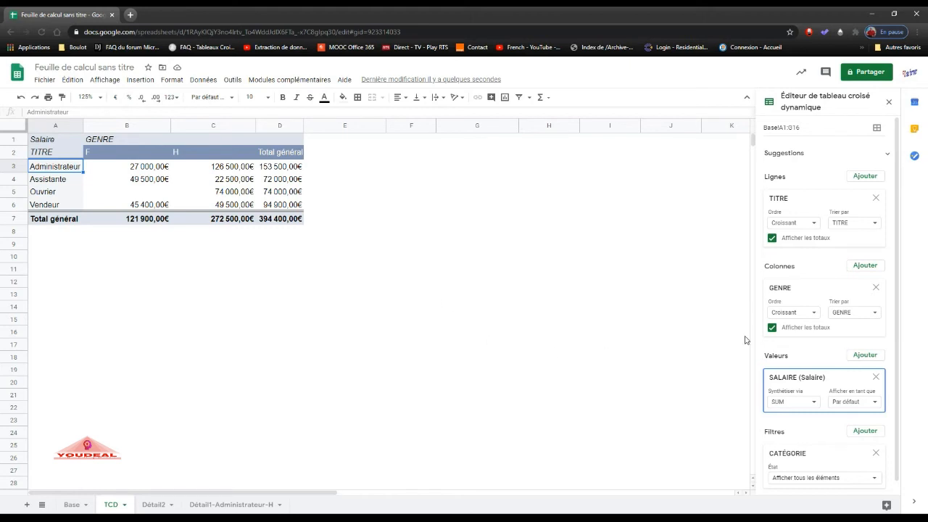
{"action": "left_click", "coordinate": [860, 357]}
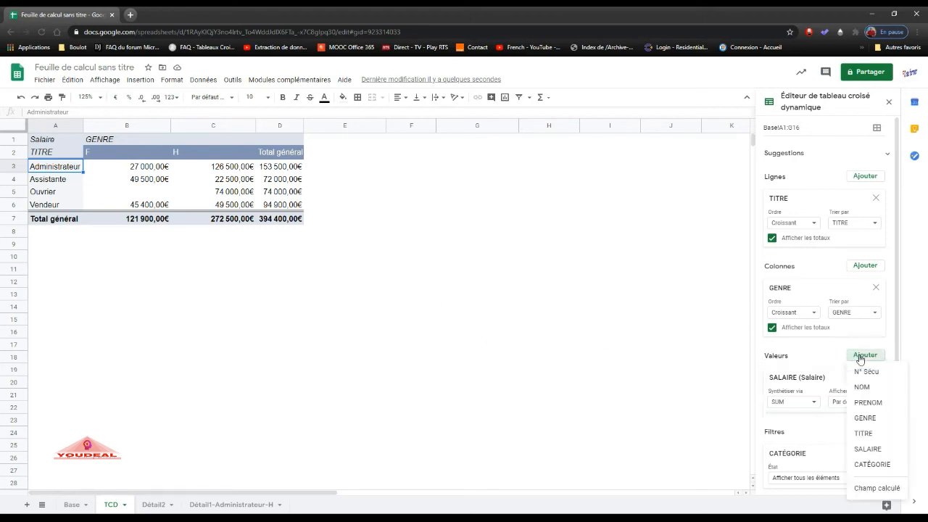
{"action": "left_click", "coordinate": [867, 489]}
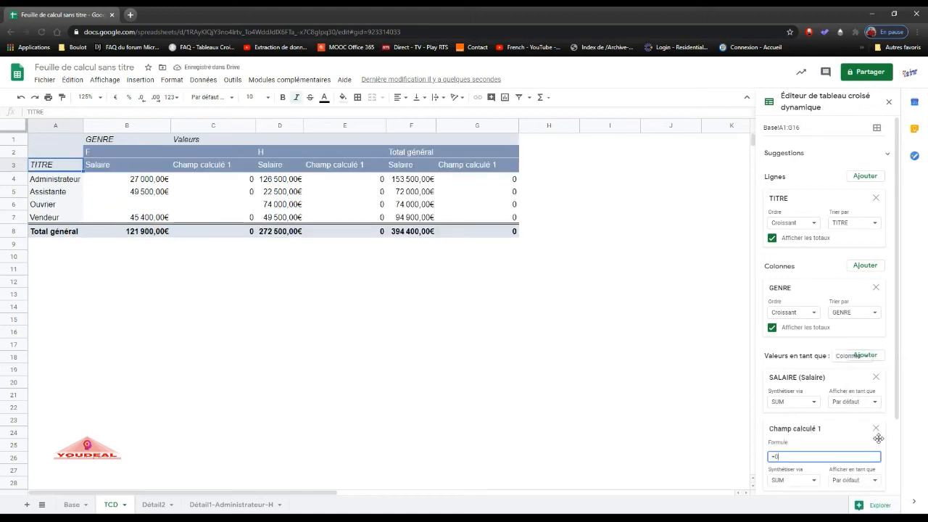
Set the calculated field's formula to =SALAIRE*1,015.
{"action": "left_click_drag", "start_coordinate": [898, 403], "coordinate": [899, 442]}
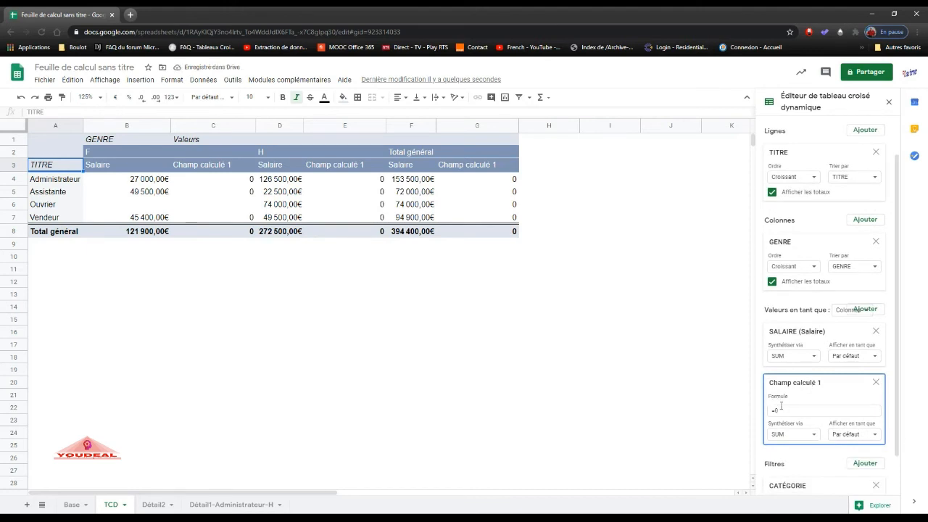
{"action": "left_click", "coordinate": [782, 409]}
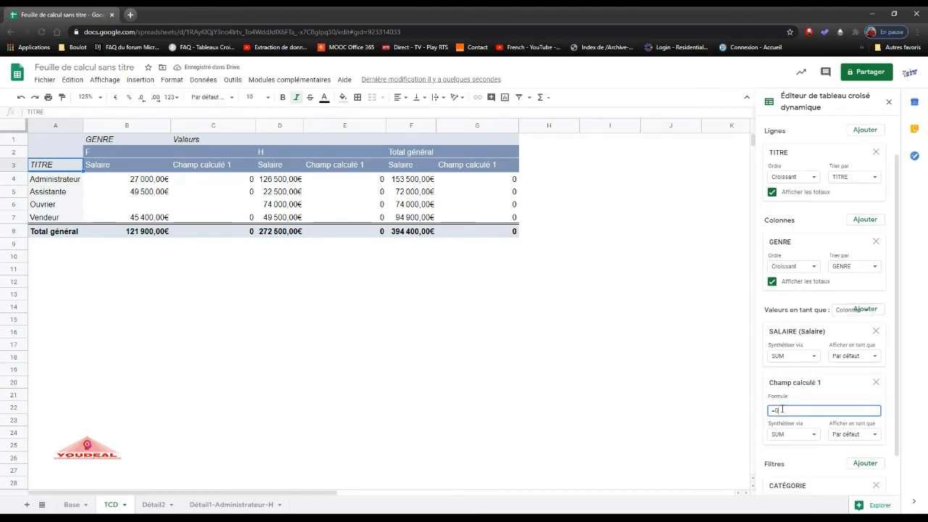
{"action": "key", "text": "BackSpace"}
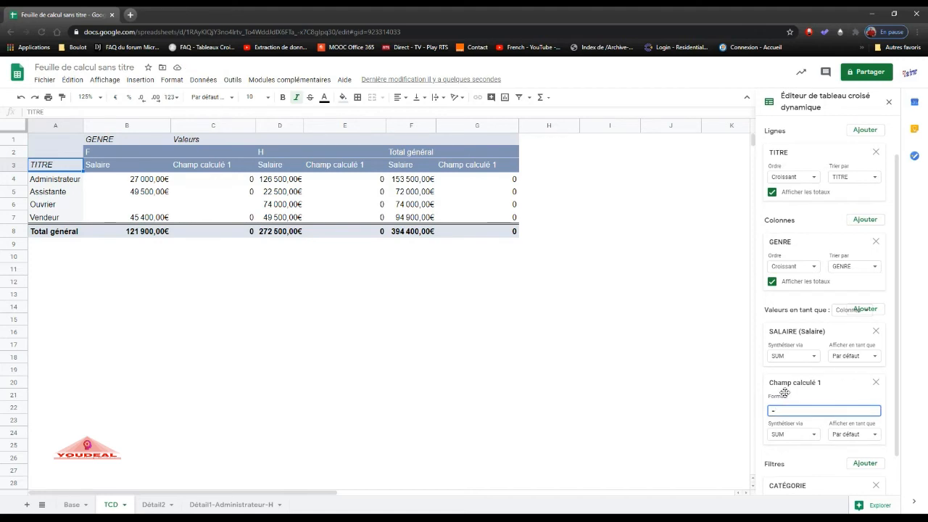
{"action": "type", "text": "SALAIRE*1,015"}
{"action": "left_click", "coordinate": [785, 392]}
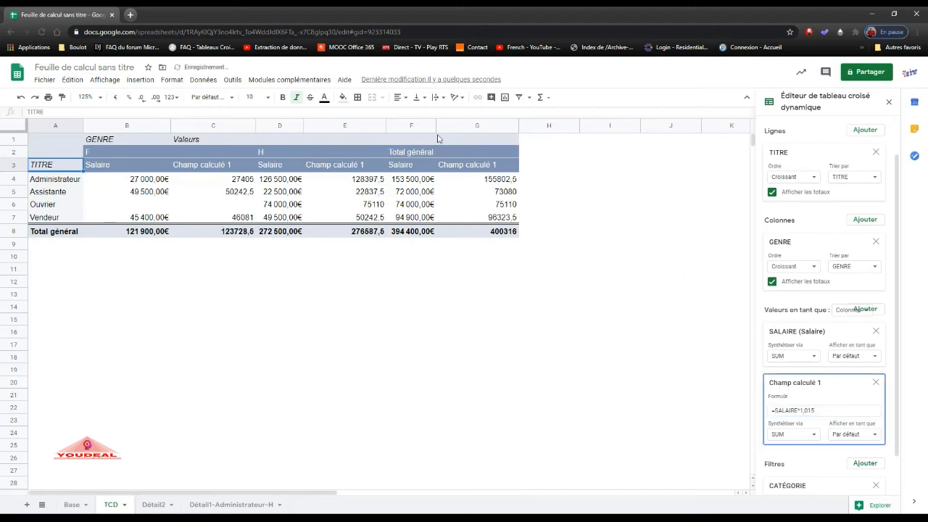
Rename the calculated field's column header to Prévision.
{"action": "left_click", "coordinate": [207, 165]}
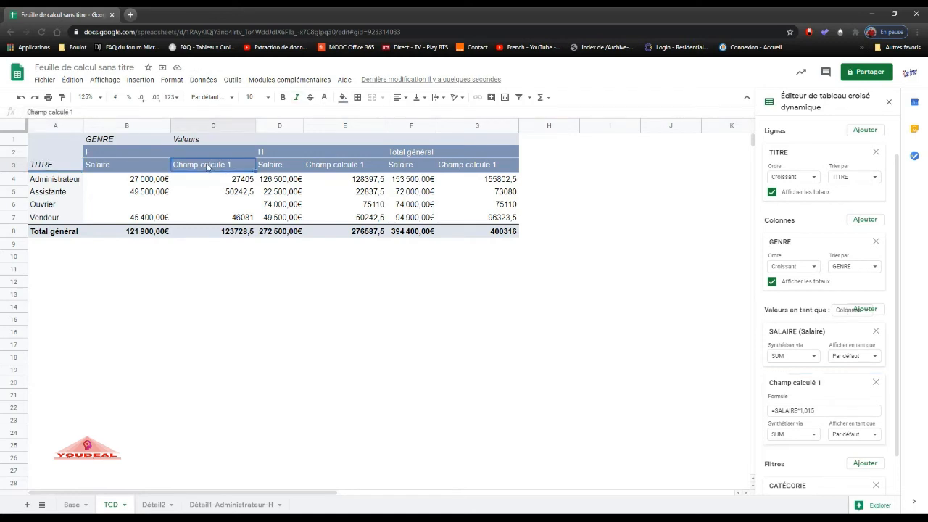
{"action": "type", "text": "Prévision"}
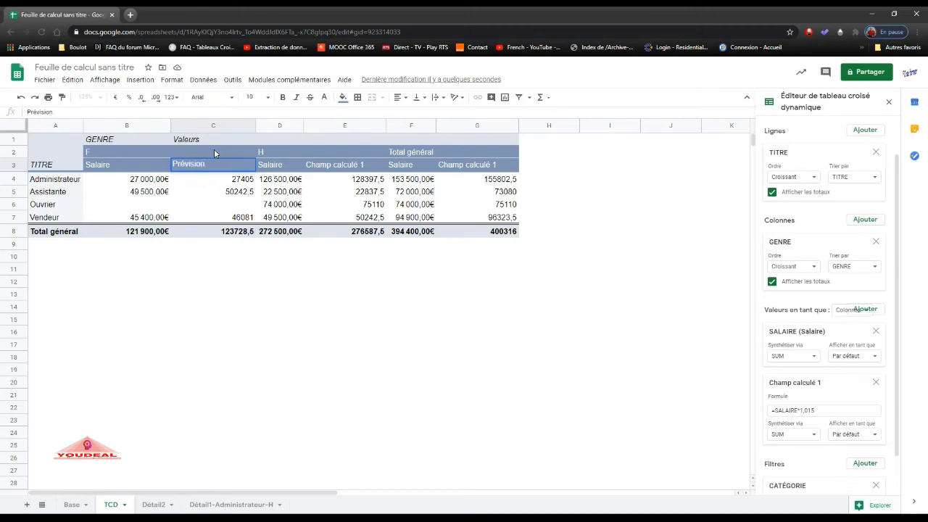
{"action": "key", "text": "Return"}
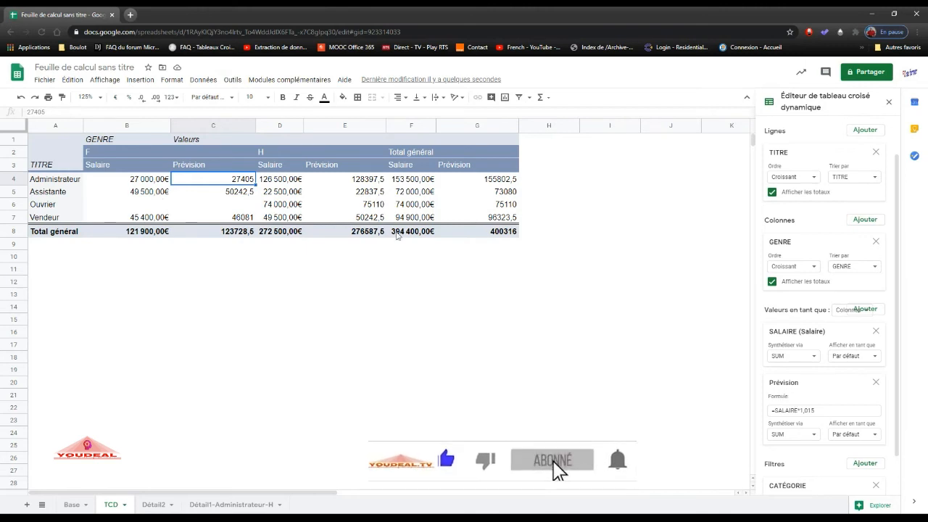
Format the Prévision values for F, H and Total général, including their totals, as euro currency.
{"action": "left_click_drag", "start_coordinate": [228, 179], "coordinate": [229, 232]}
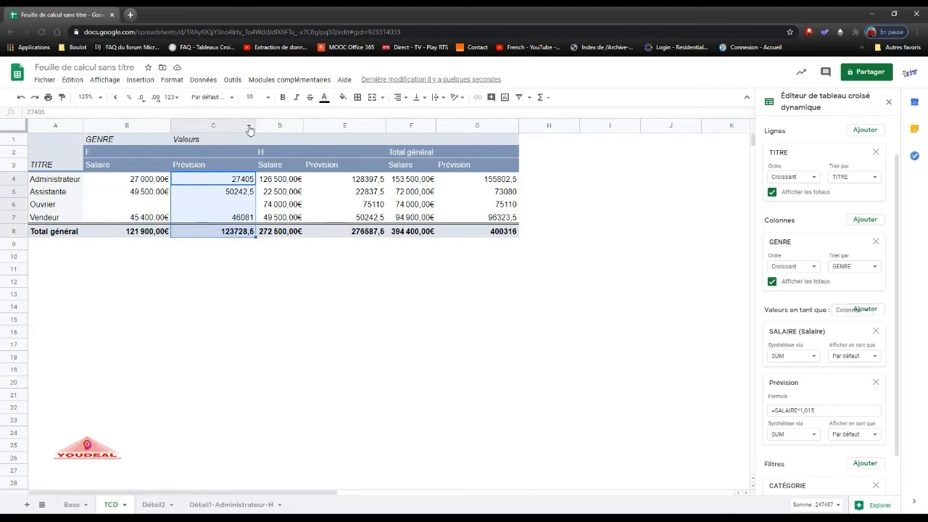
{"action": "left_click", "coordinate": [116, 97]}
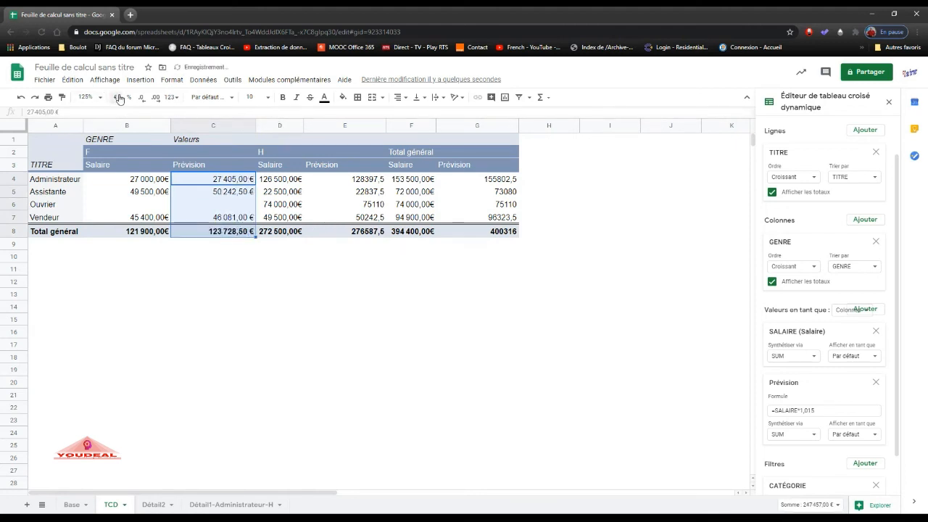
{"action": "left_click", "coordinate": [335, 181]}
{"action": "left_click_drag", "start_coordinate": [335, 186], "coordinate": [332, 235]}
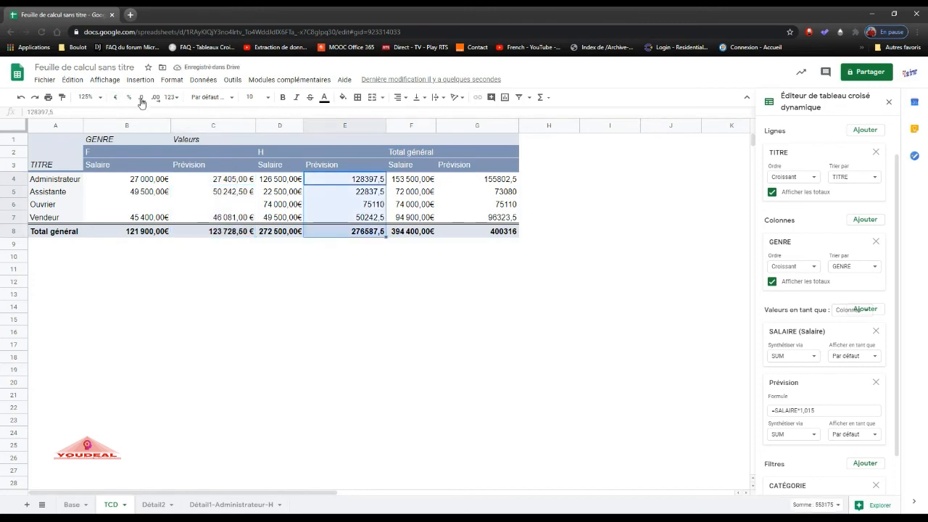
{"action": "left_click", "coordinate": [115, 97]}
{"action": "left_click_drag", "start_coordinate": [472, 181], "coordinate": [475, 232]}
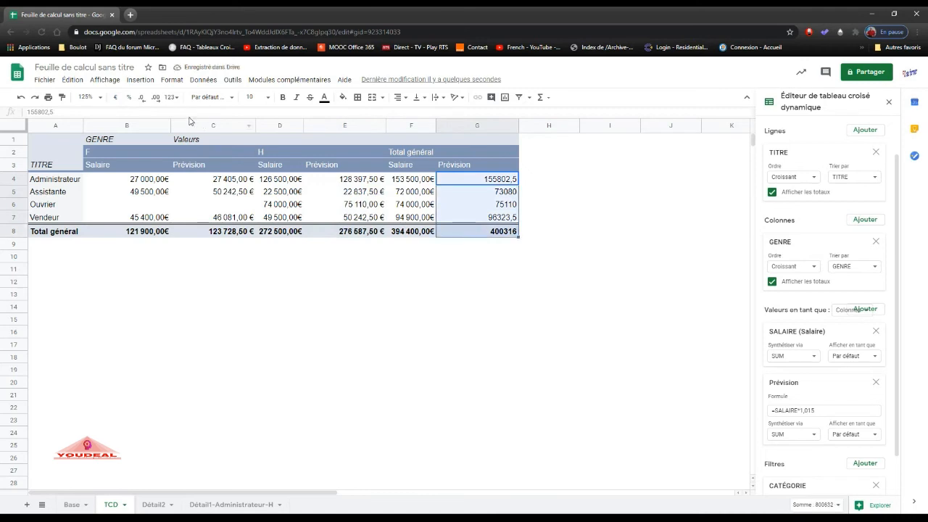
{"action": "left_click", "coordinate": [115, 97]}
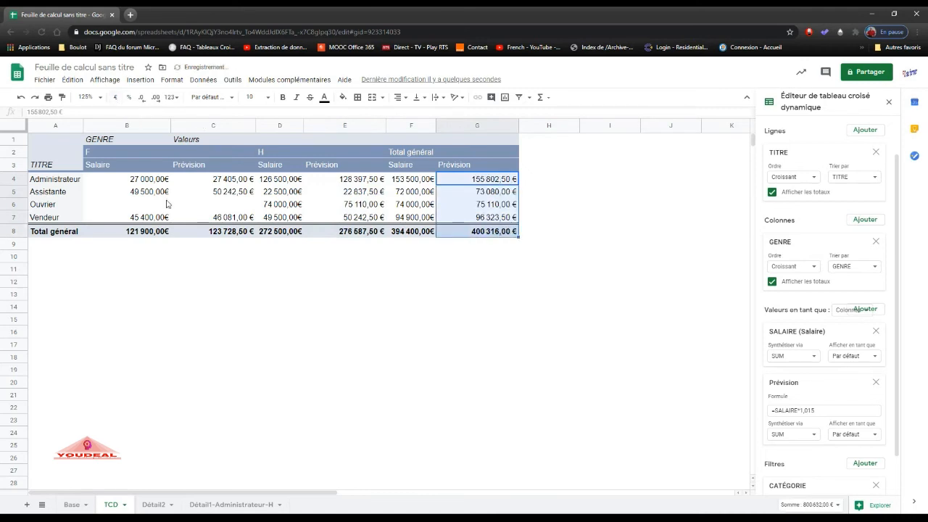
{"action": "left_click", "coordinate": [206, 259]}
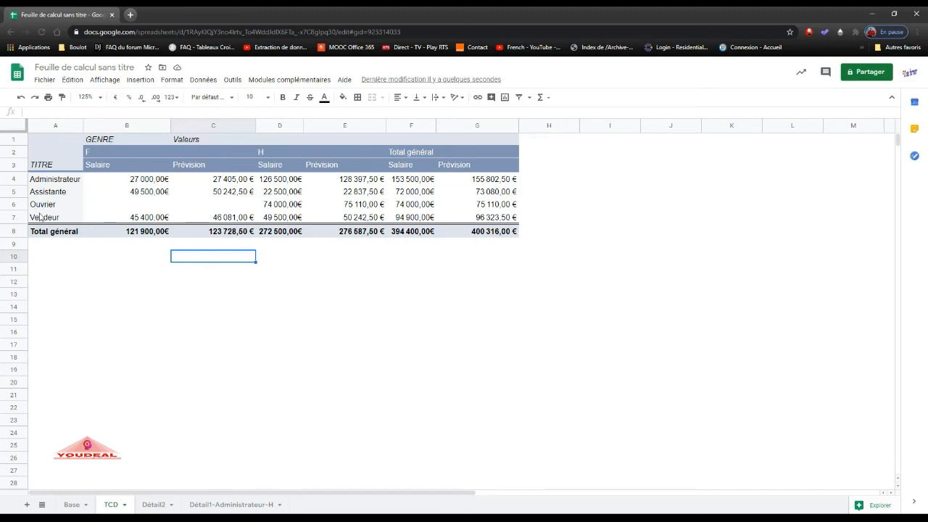
Group the Administrateur and Vendeur row items of the pivot table together.
{"action": "left_click", "coordinate": [63, 182]}
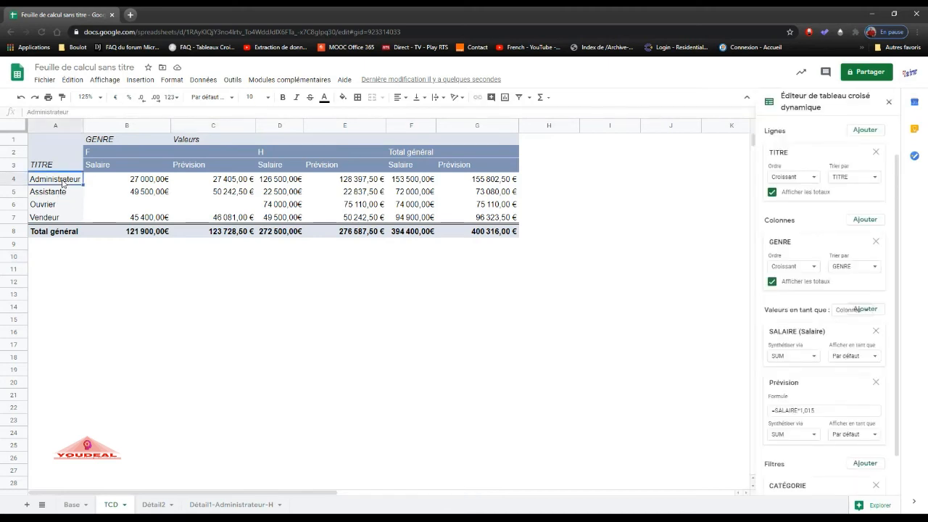
{"action": "right_click", "coordinate": [63, 183]}
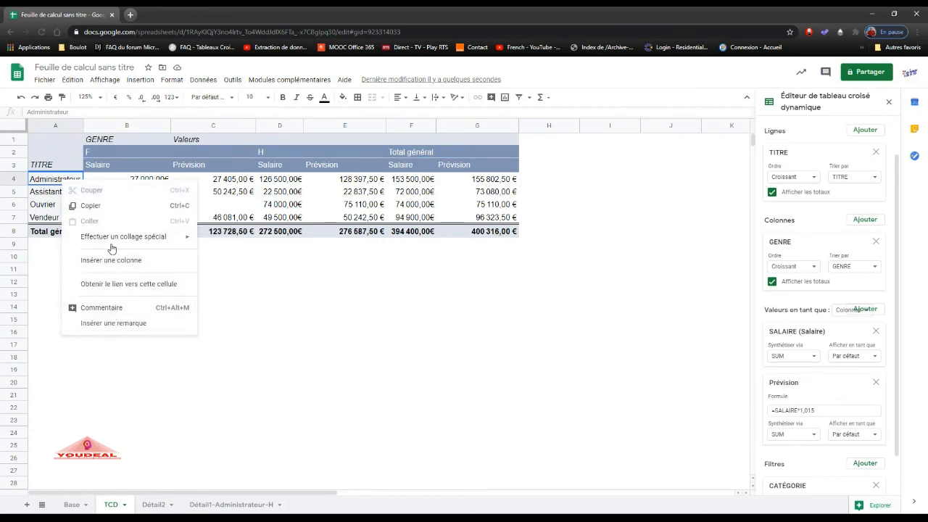
{"action": "mouse_move", "coordinate": [113, 245]}
{"action": "left_click", "coordinate": [49, 179]}
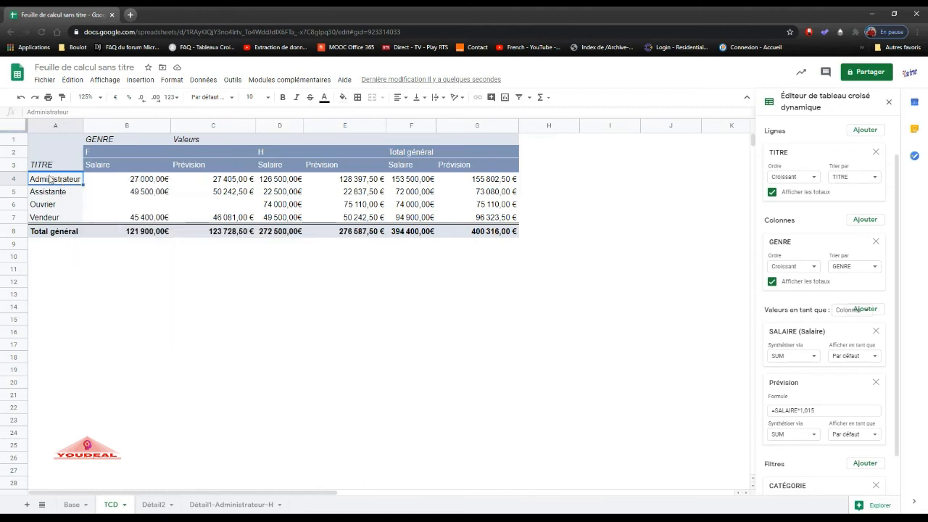
{"action": "left_click", "coordinate": [50, 219], "text": "ctrl"}
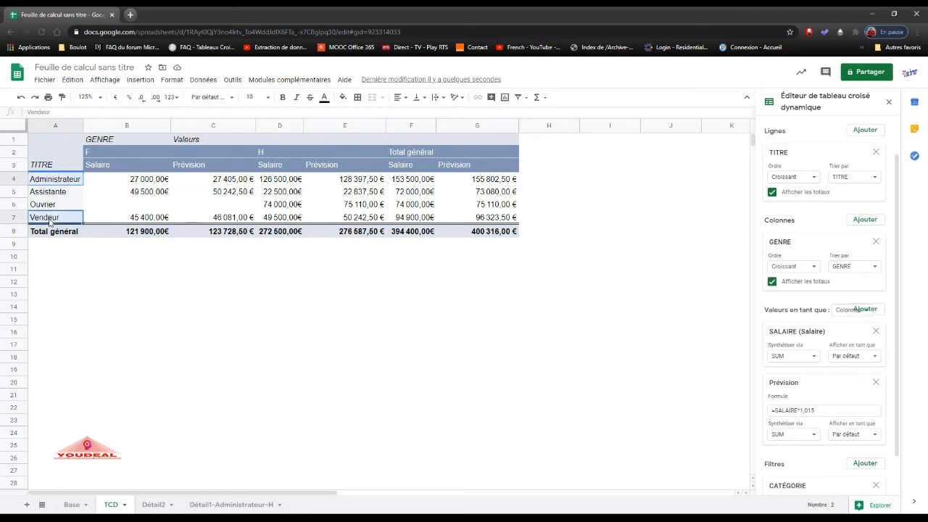
{"action": "right_click", "coordinate": [59, 220]}
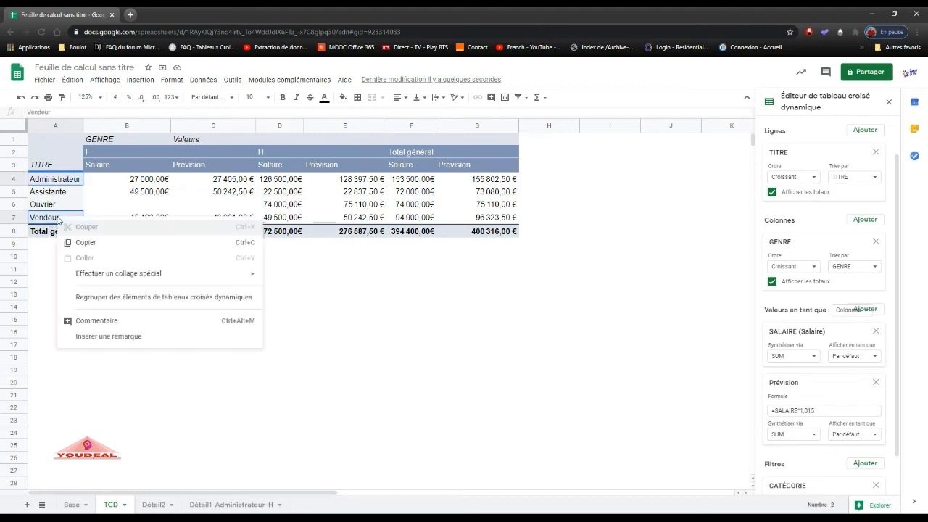
{"action": "left_click", "coordinate": [104, 300]}
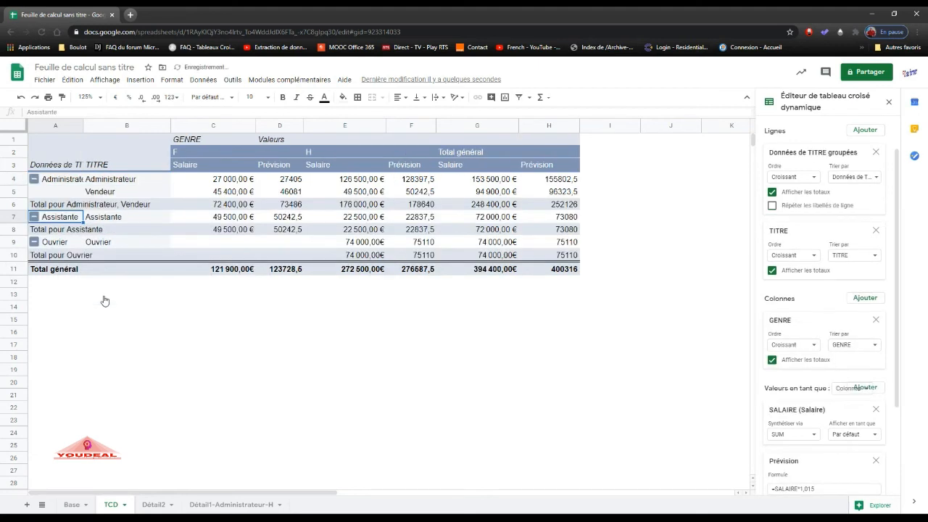
Rename the Administrateur, Vendeur group Cadre and fit column A's width to its full header.
{"action": "left_click", "coordinate": [56, 182]}
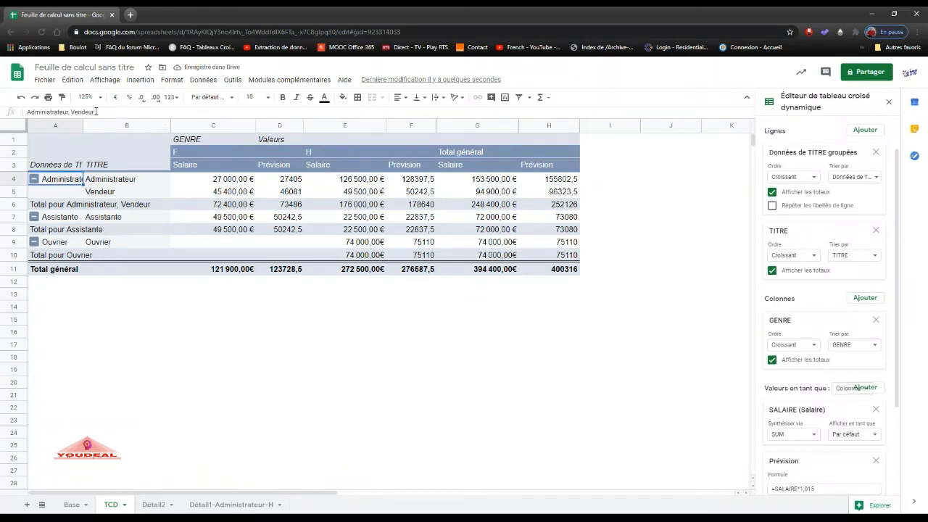
{"action": "left_click_drag", "start_coordinate": [95, 112], "coordinate": [6, 116]}
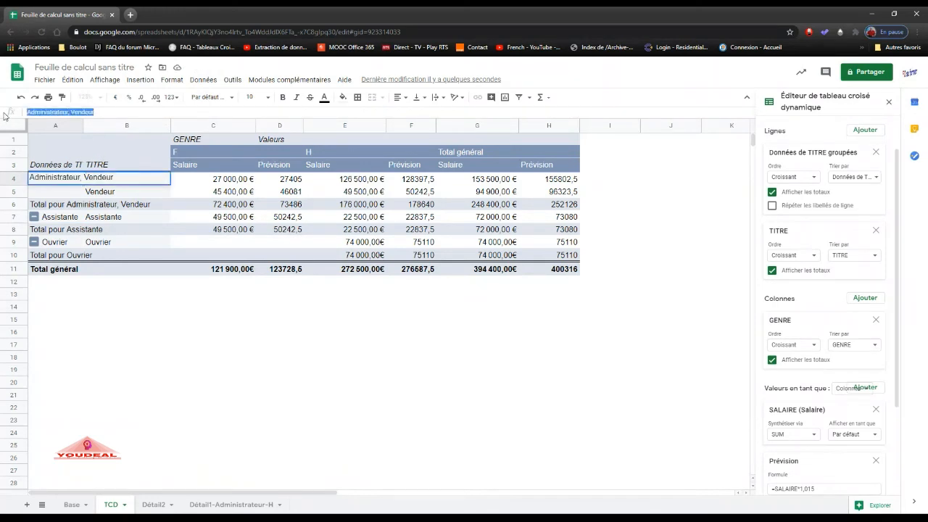
{"action": "type", "text": "Cadre"}
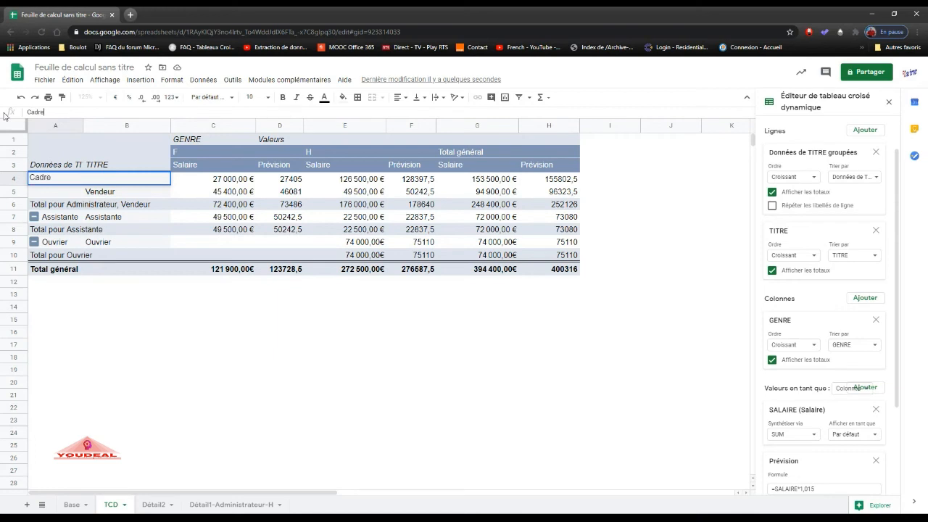
{"action": "key", "text": "Return"}
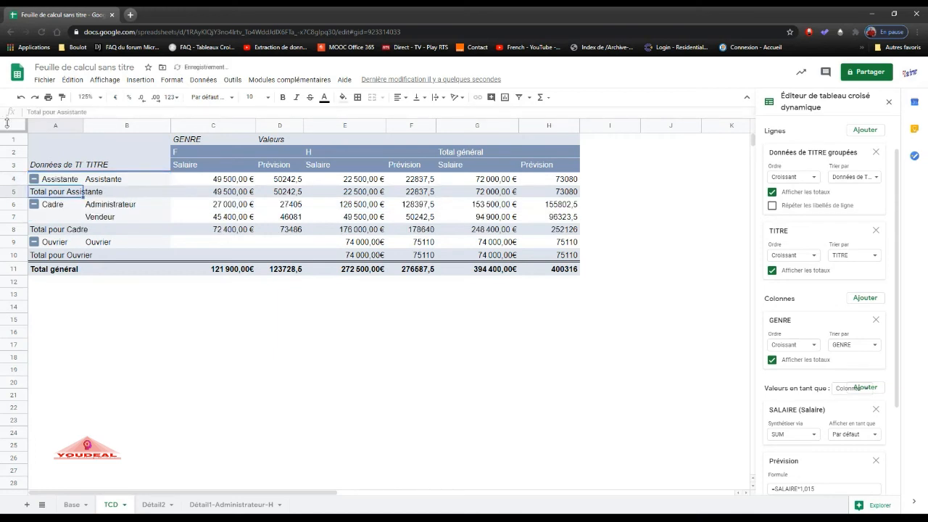
{"action": "left_click", "coordinate": [52, 169]}
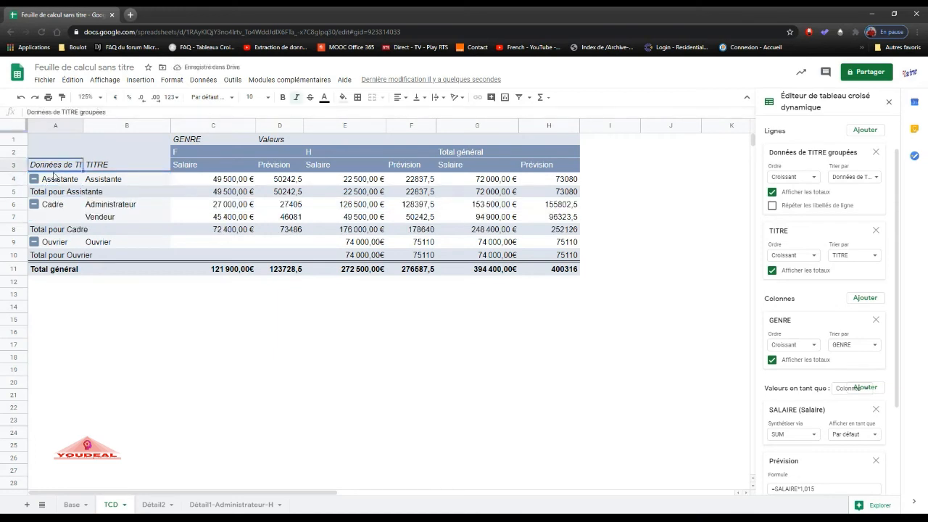
{"action": "double_click", "coordinate": [82, 125]}
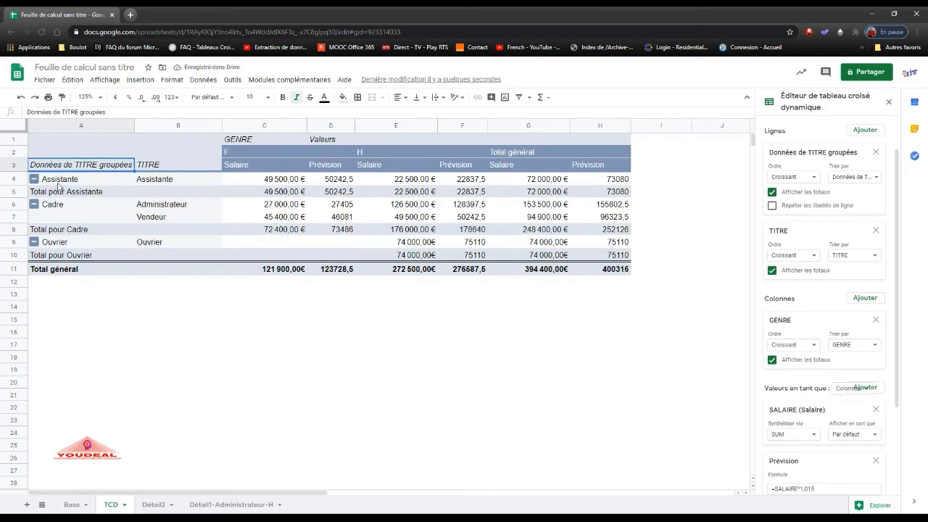
Group the Assistante and Ouvrier items in the grouped TITRE column of the pivot table.
{"action": "left_click", "coordinate": [59, 181]}
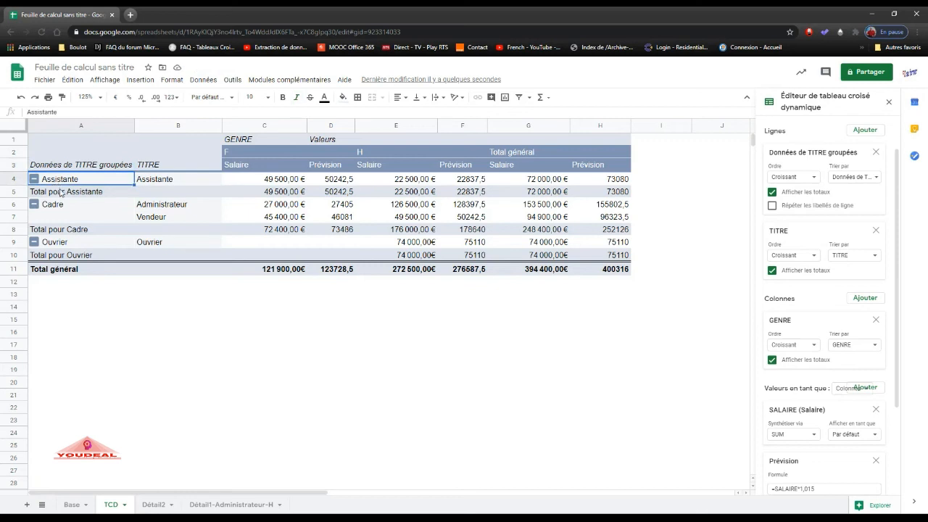
{"action": "left_click", "coordinate": [58, 243], "text": "ctrl"}
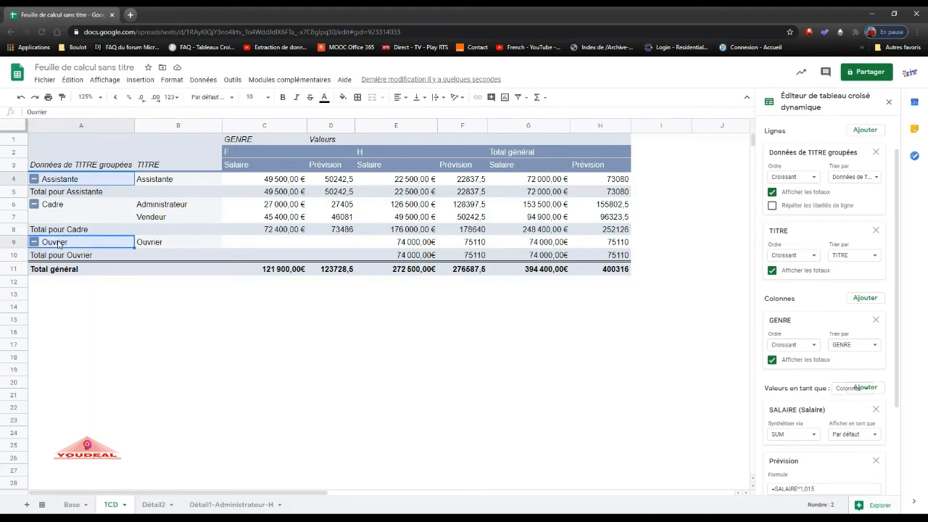
{"action": "left_click", "coordinate": [82, 179]}
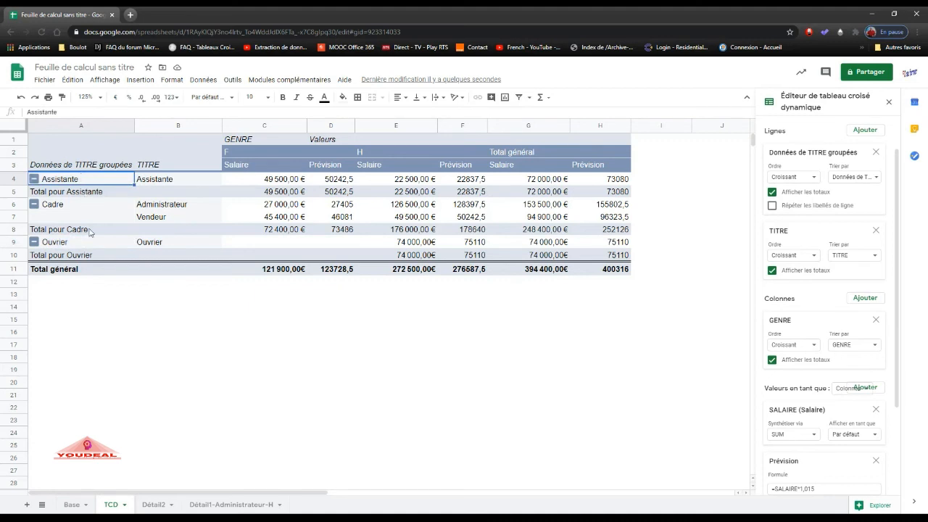
{"action": "left_click", "coordinate": [67, 244], "text": "ctrl"}
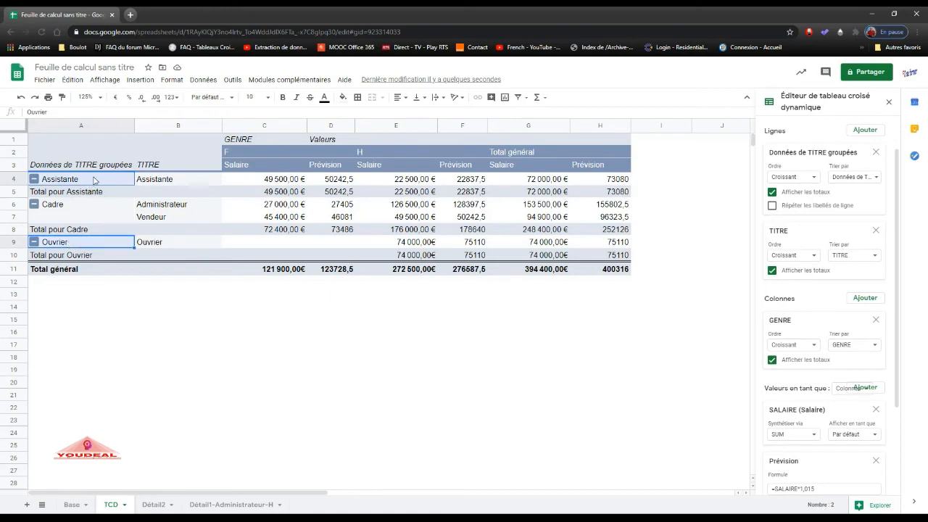
{"action": "right_click", "coordinate": [93, 246]}
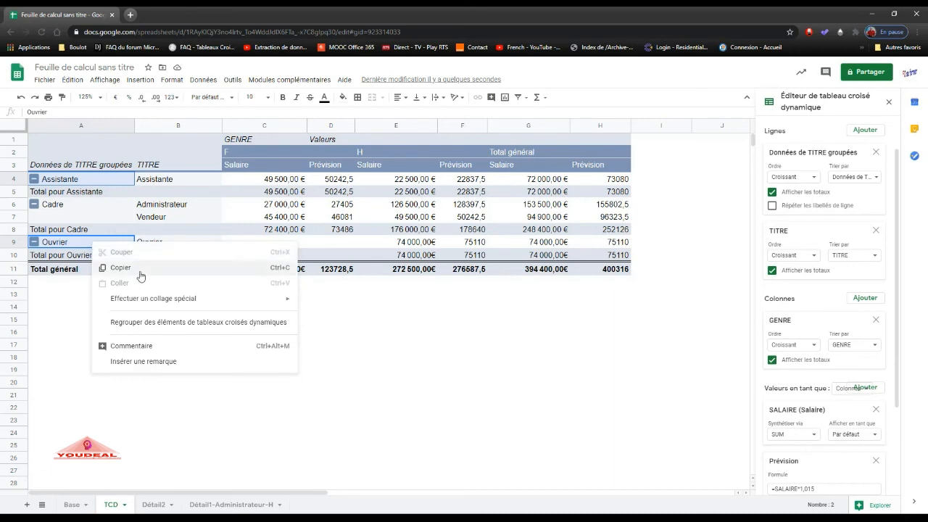
{"action": "left_click", "coordinate": [141, 323]}
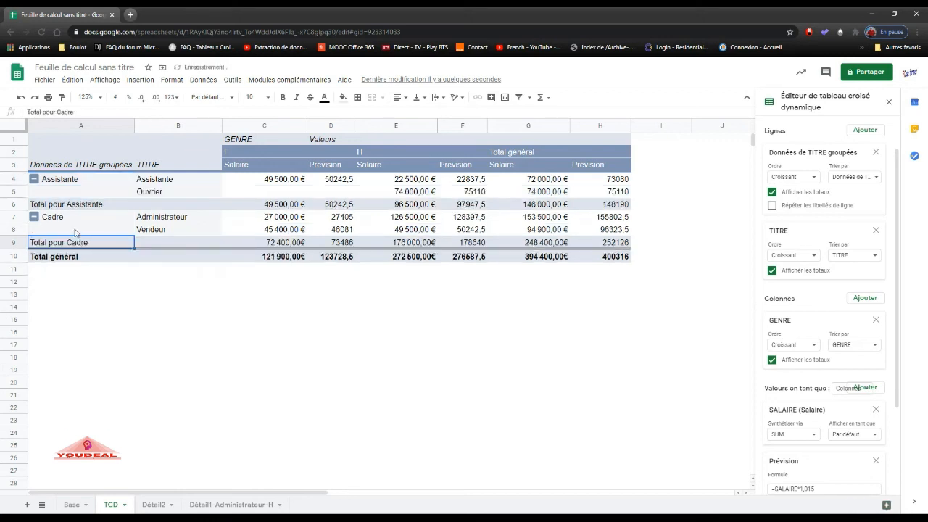
Rename the group containing Assistante and Ouvrier as Non Cadre.
{"action": "left_click", "coordinate": [73, 182]}
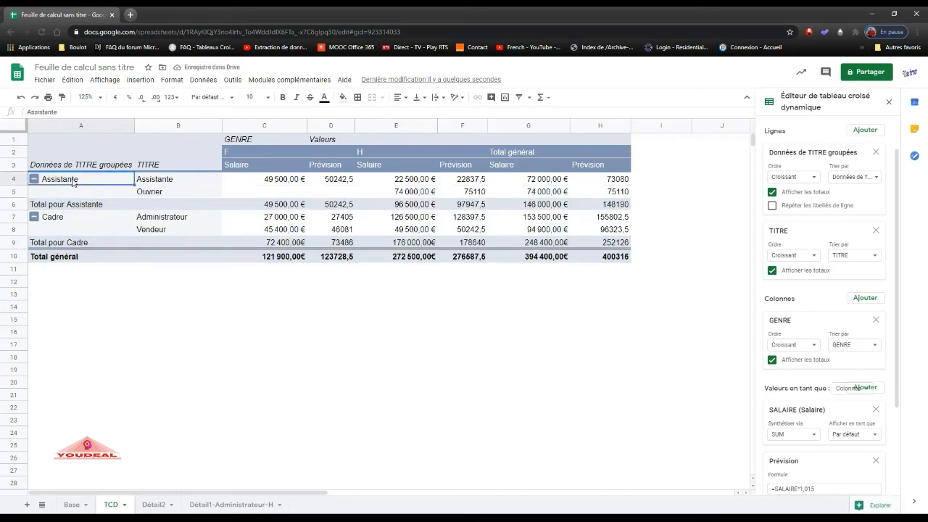
{"action": "type", "text": "Non Cadre"}
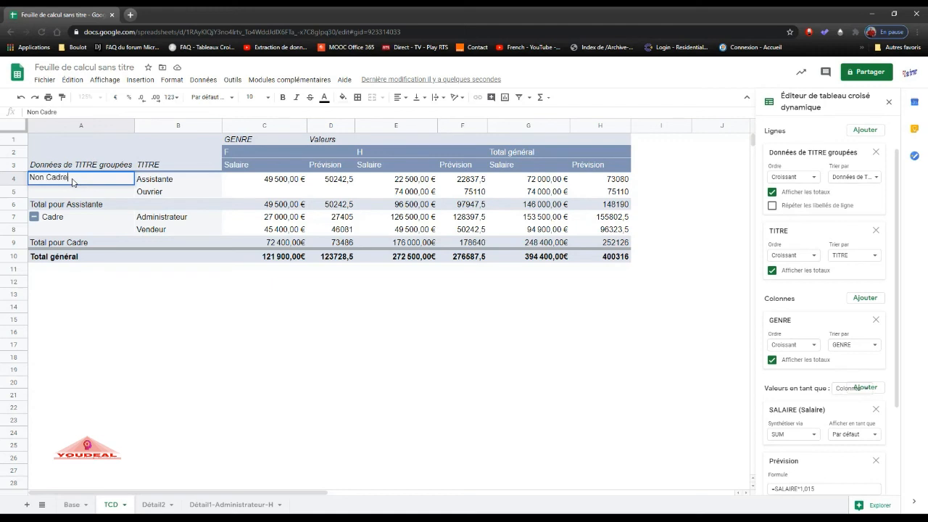
{"action": "key", "text": "Return"}
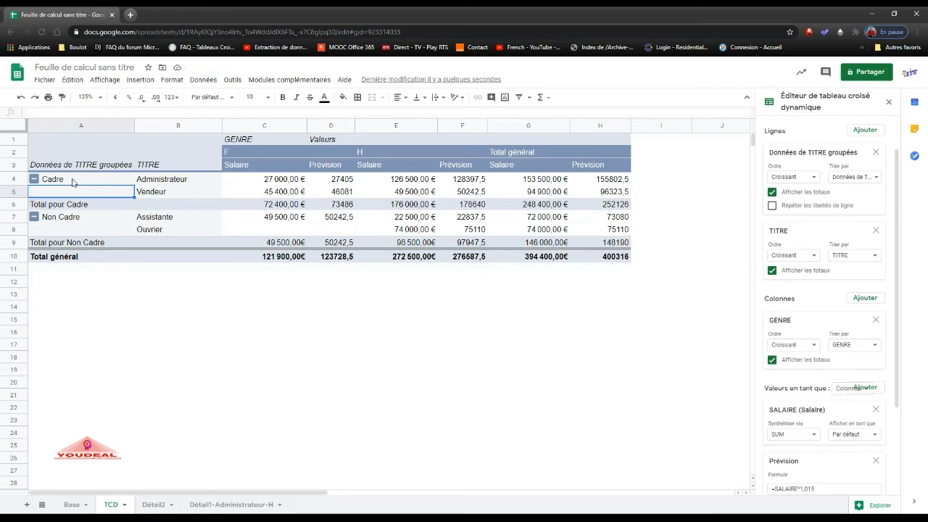
Try repeating the row labels of the grouped TITRE field, and collapse and re-expand the pivot table's groups.
{"action": "left_click", "coordinate": [773, 206]}
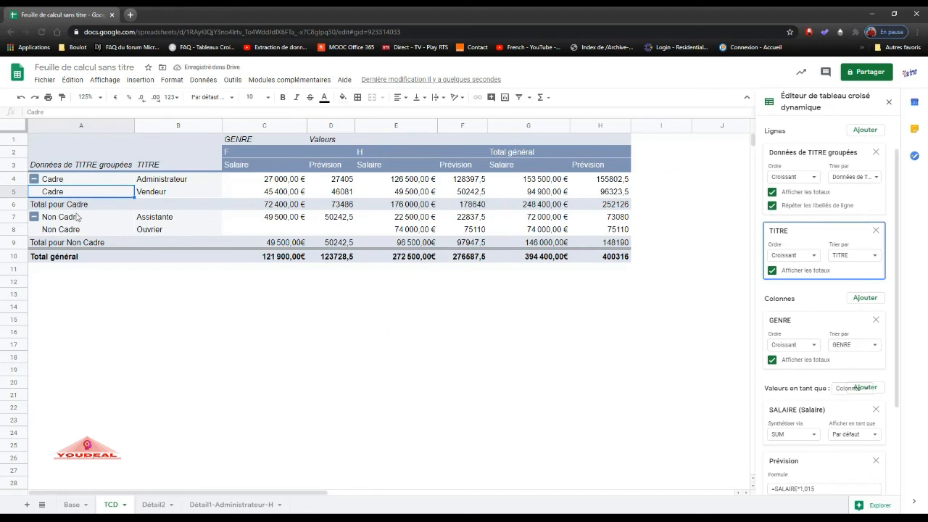
{"action": "left_click", "coordinate": [773, 207]}
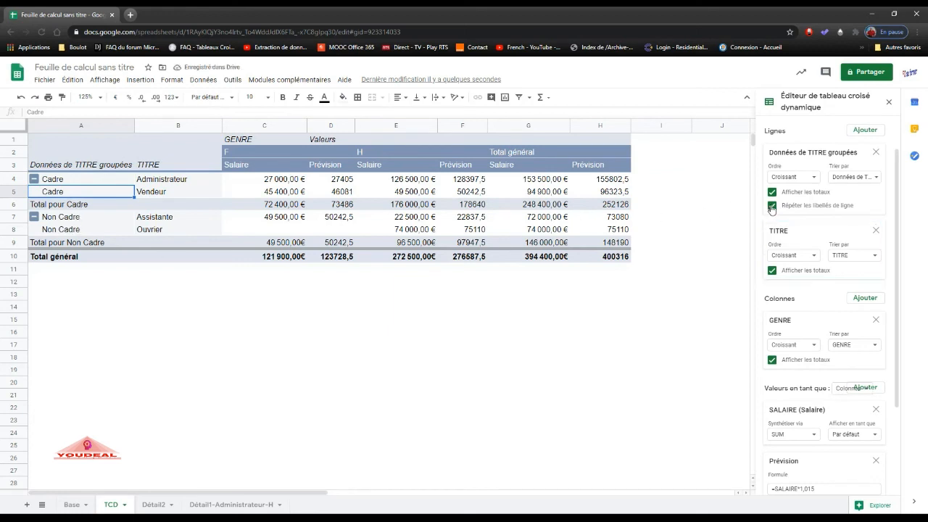
{"action": "left_click", "coordinate": [34, 179]}
{"action": "left_click", "coordinate": [34, 179]}
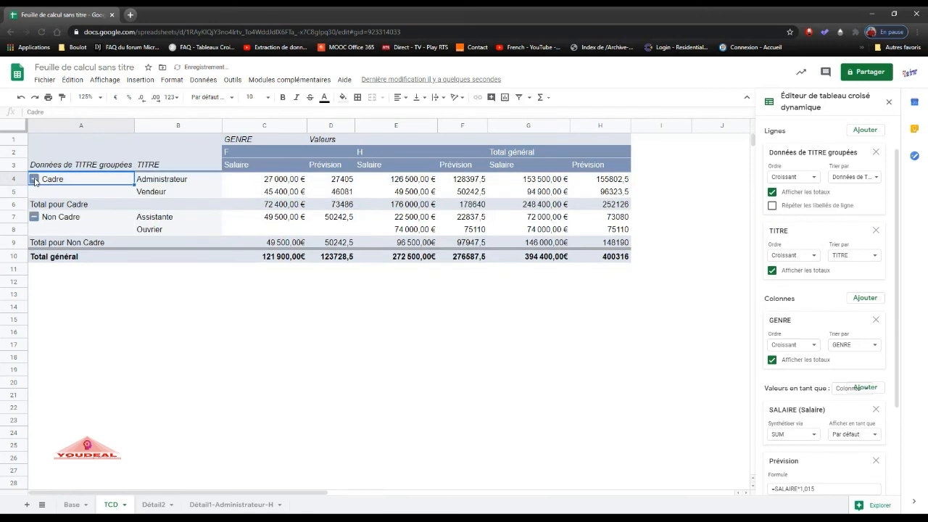
{"action": "left_click", "coordinate": [34, 217]}
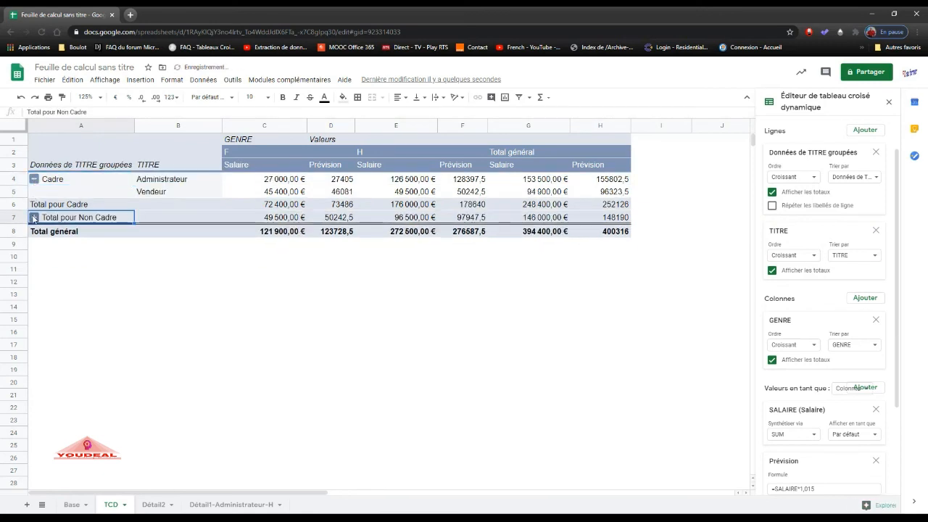
{"action": "left_click", "coordinate": [33, 217]}
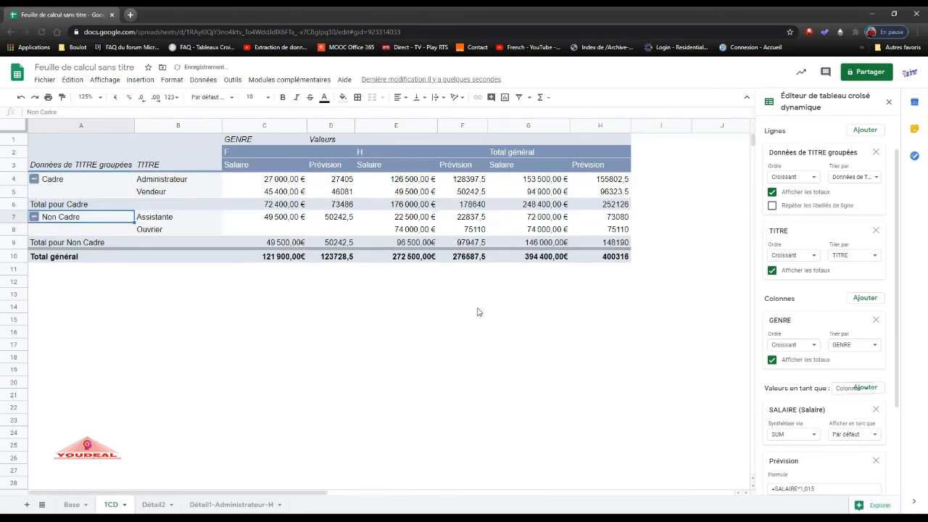
Insert a chart based on the pivot table range A2:H9.
{"action": "left_click_drag", "start_coordinate": [897, 247], "coordinate": [897, 204]}
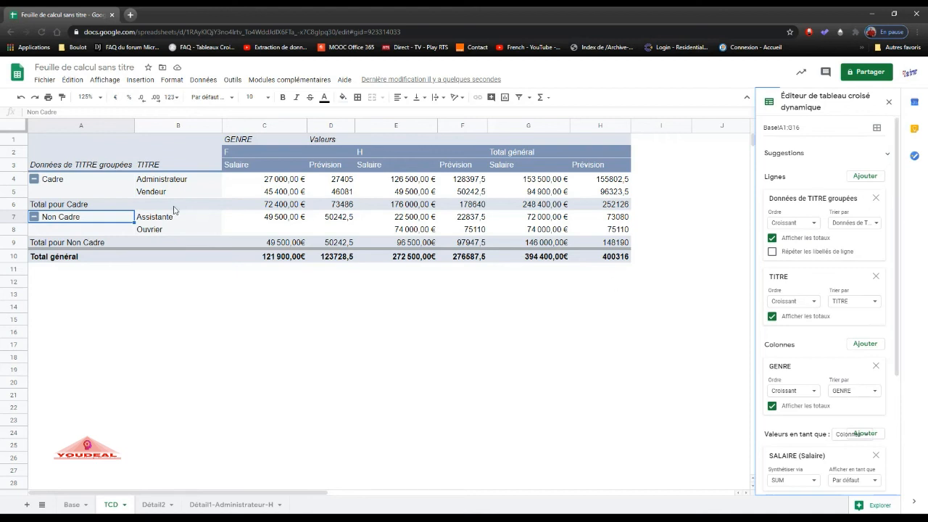
{"action": "left_click", "coordinate": [78, 181]}
{"action": "left_click_drag", "start_coordinate": [79, 152], "coordinate": [606, 245]}
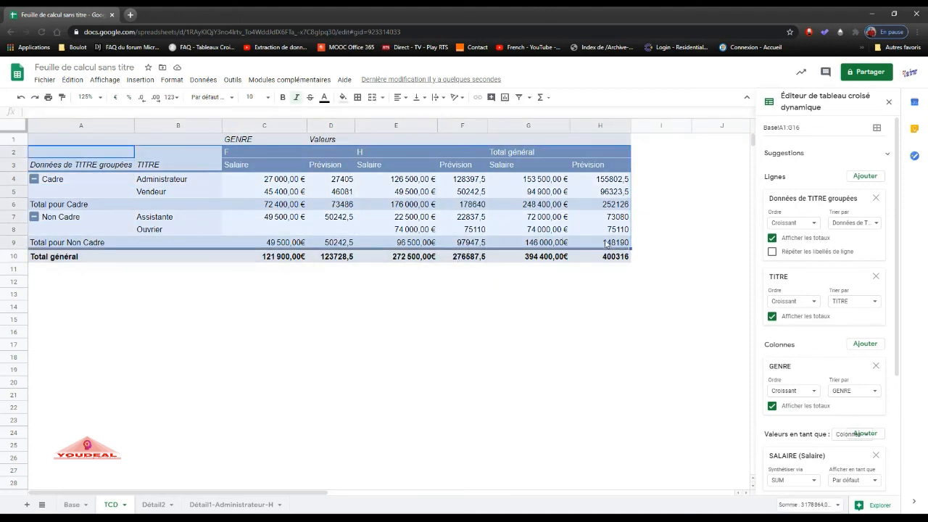
{"action": "left_click", "coordinate": [505, 99]}
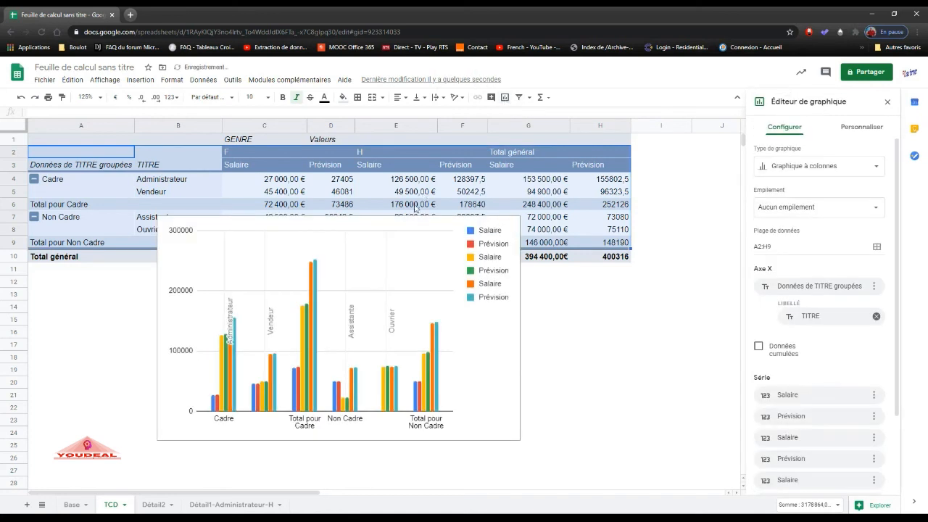
Move the chart below the pivot table and widen it to the right, to about column I.
{"action": "left_click", "coordinate": [392, 324]}
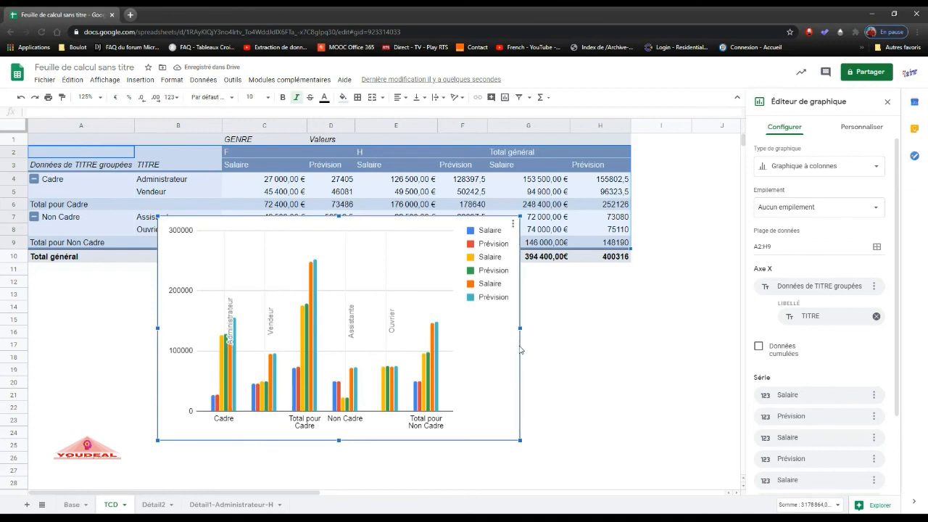
{"action": "left_click_drag", "start_coordinate": [520, 350], "coordinate": [502, 396]}
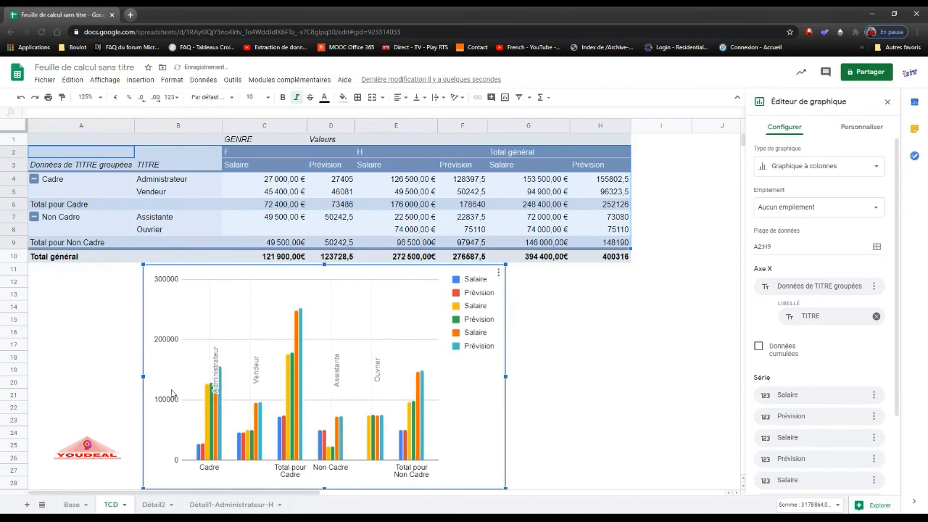
{"action": "left_click_drag", "start_coordinate": [506, 376], "coordinate": [705, 376]}
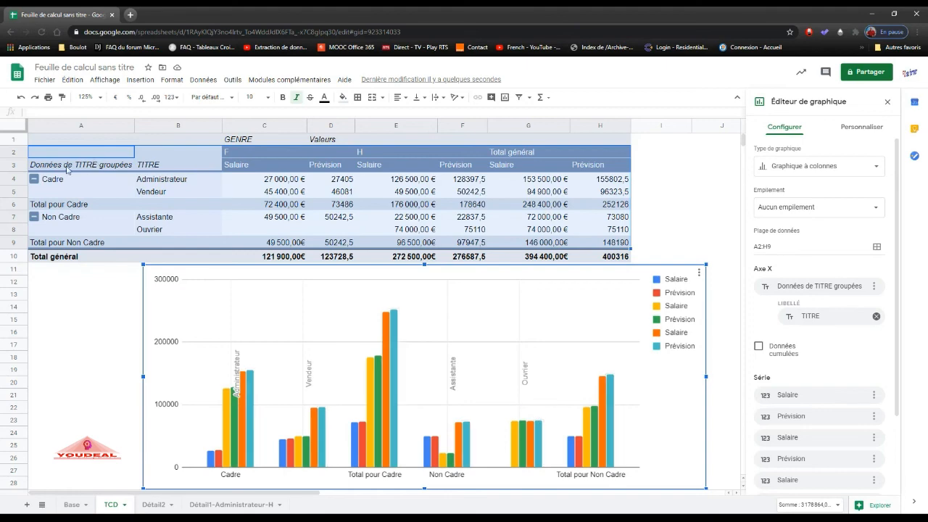
Collapse the Cadre and Non Cadre groups in the pivot table.
{"action": "left_click", "coordinate": [34, 179]}
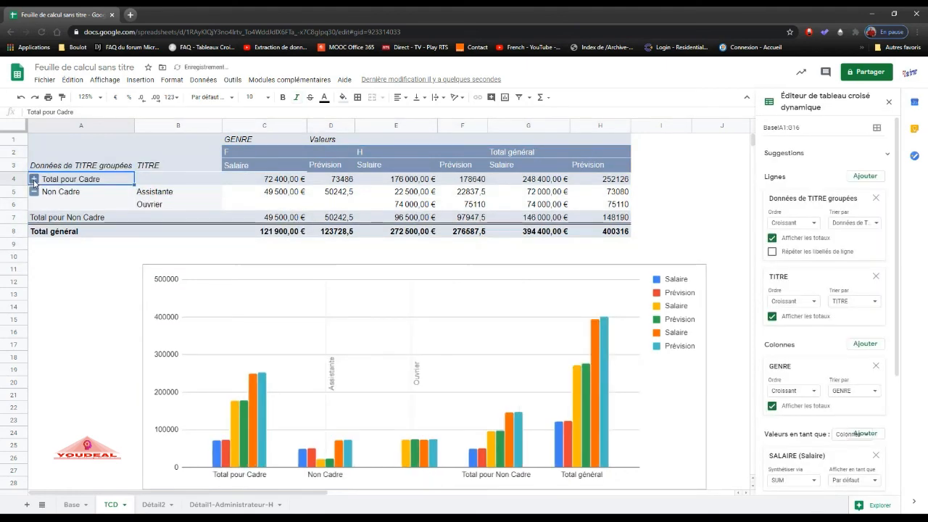
{"action": "left_click", "coordinate": [34, 192]}
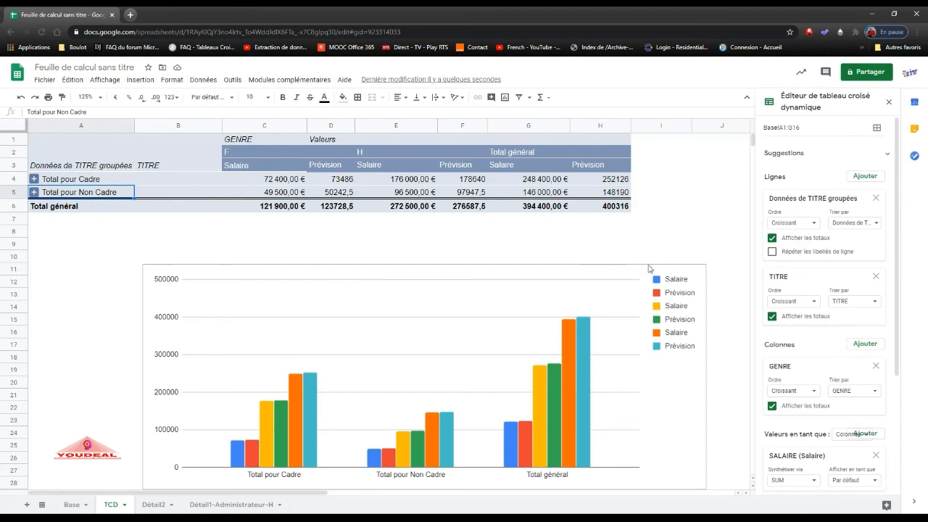
Remove the last Prévision and Salaire series, those of the grand total columns, from the chart and close its editor.
{"action": "left_click", "coordinate": [636, 283]}
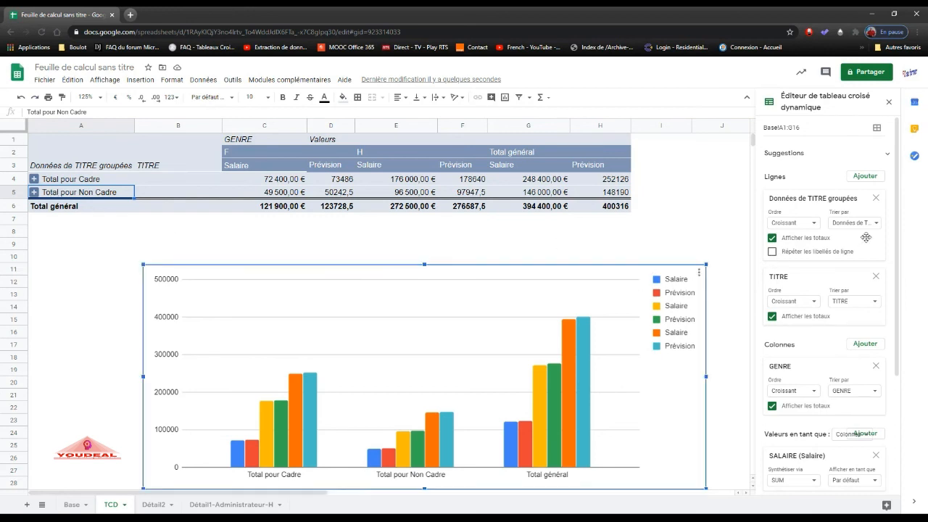
{"action": "double_click", "coordinate": [671, 370]}
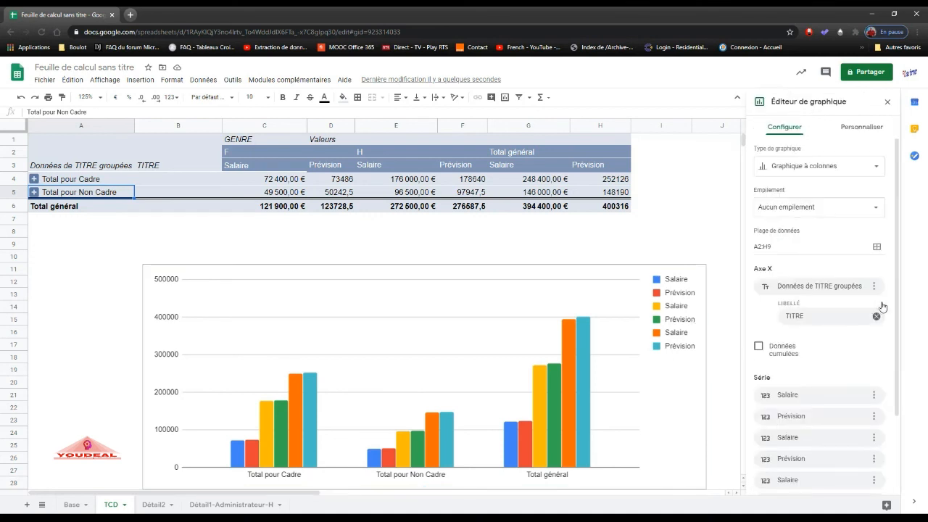
{"action": "left_click_drag", "start_coordinate": [897, 302], "coordinate": [890, 391]}
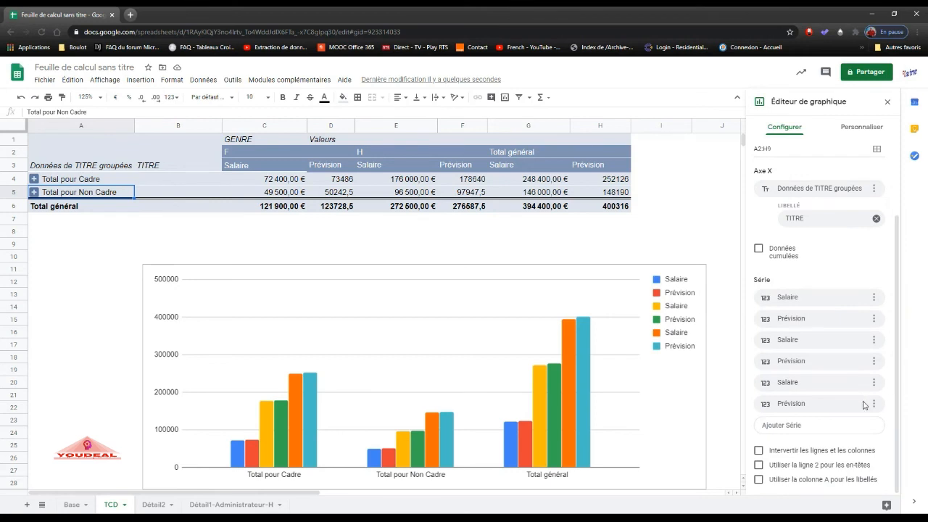
{"action": "left_click", "coordinate": [874, 404]}
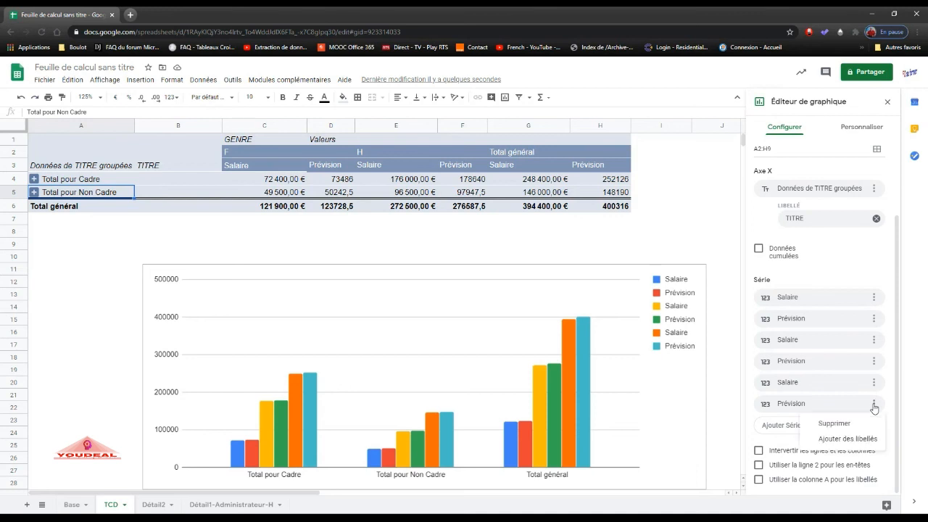
{"action": "left_click", "coordinate": [865, 424]}
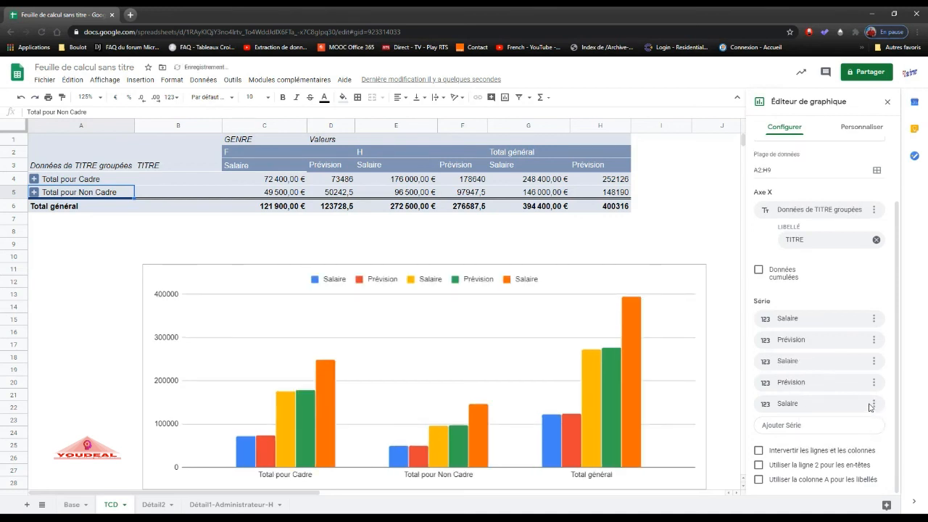
{"action": "left_click", "coordinate": [874, 404]}
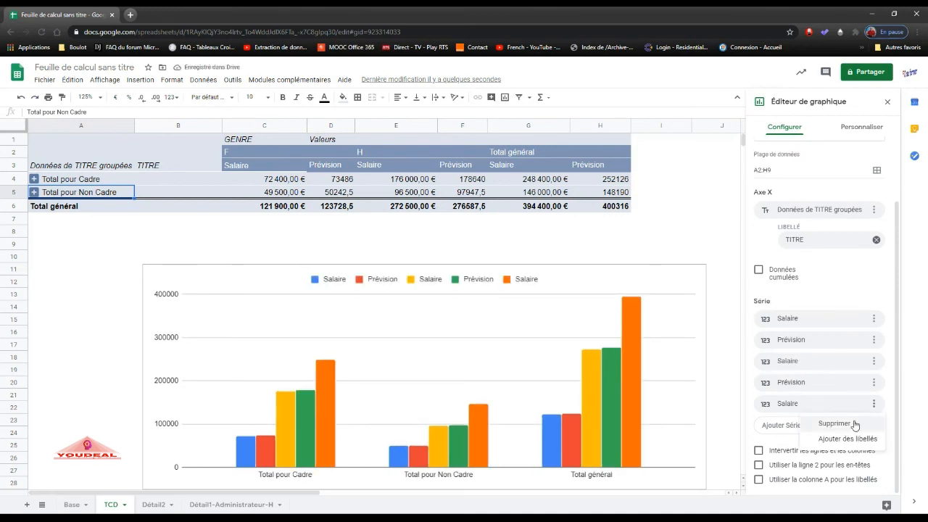
{"action": "left_click", "coordinate": [856, 426]}
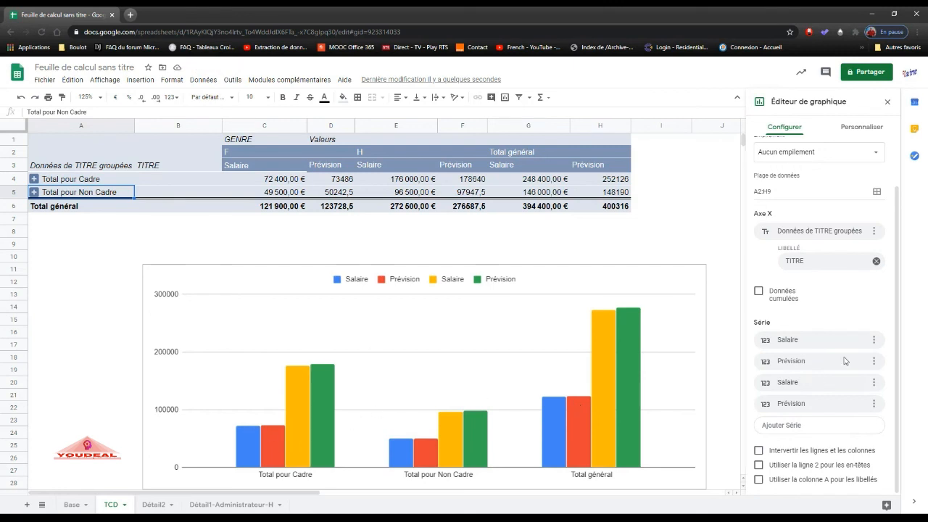
{"action": "left_click", "coordinate": [887, 102]}
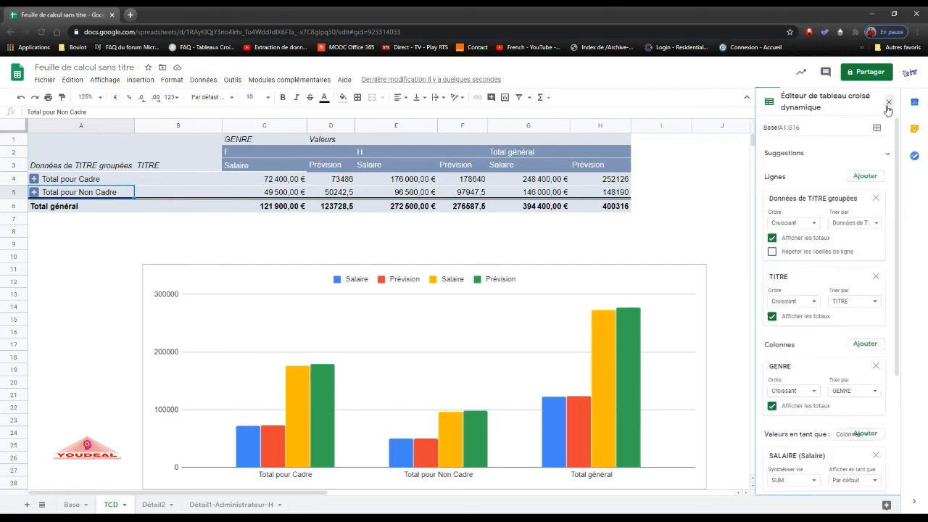
{"action": "left_click", "coordinate": [673, 267]}
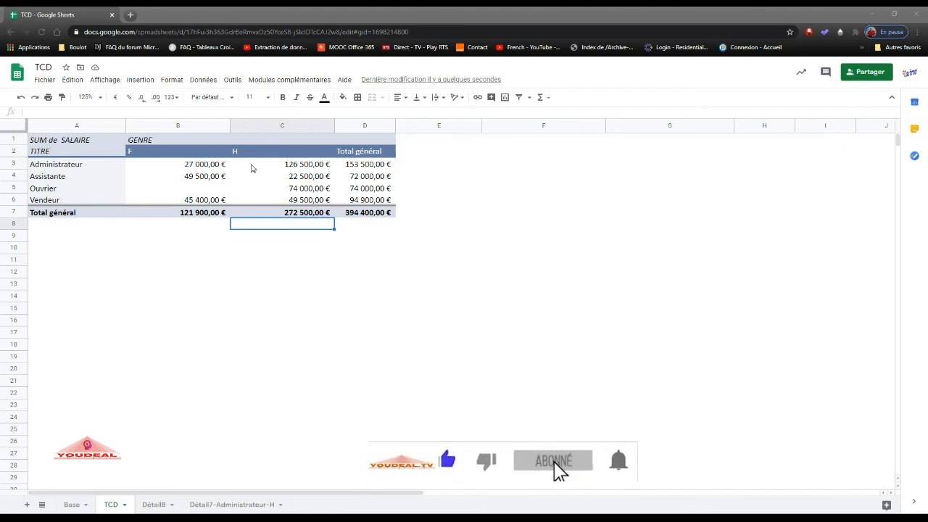
Set the female Administrateur's salary in cell F13 of the Base sheet to 127000 and return to the pivot table on the TCD sheet.
{"action": "left_click", "coordinate": [203, 168]}
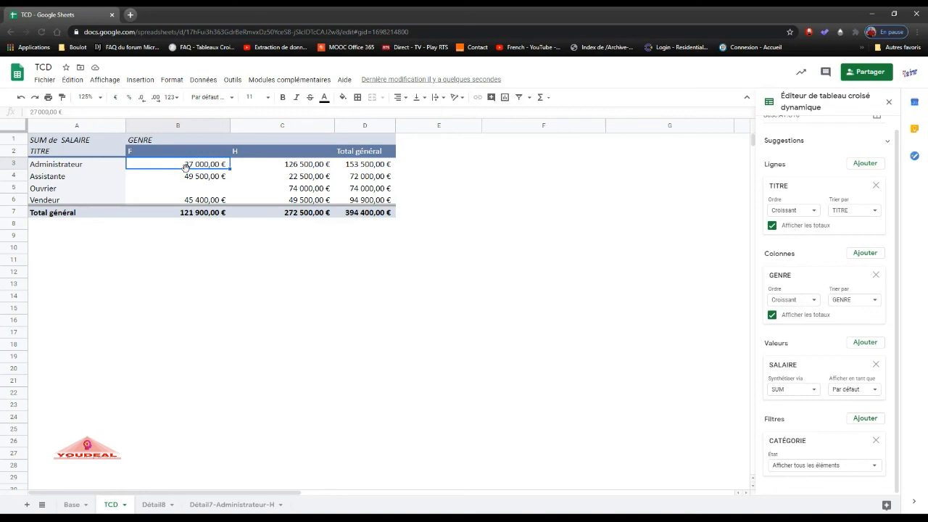
{"action": "left_click", "coordinate": [71, 506]}
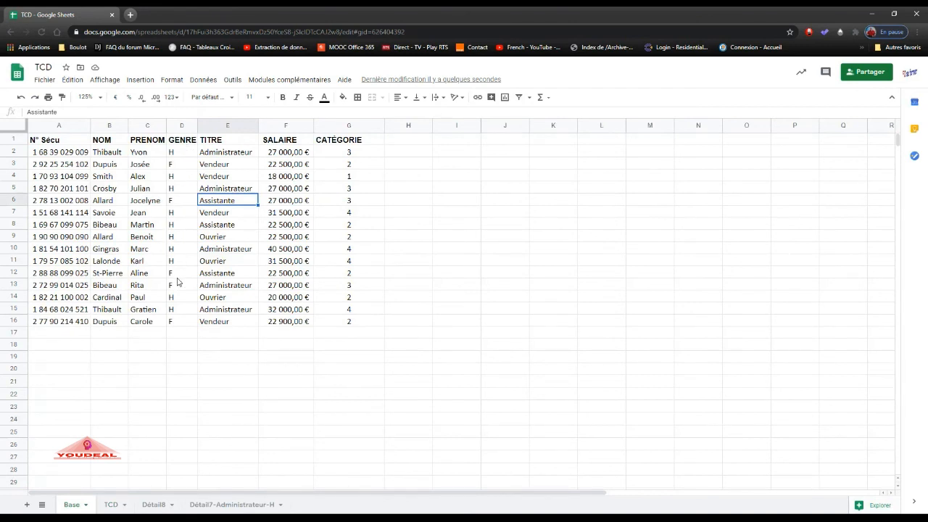
{"action": "left_click", "coordinate": [109, 288]}
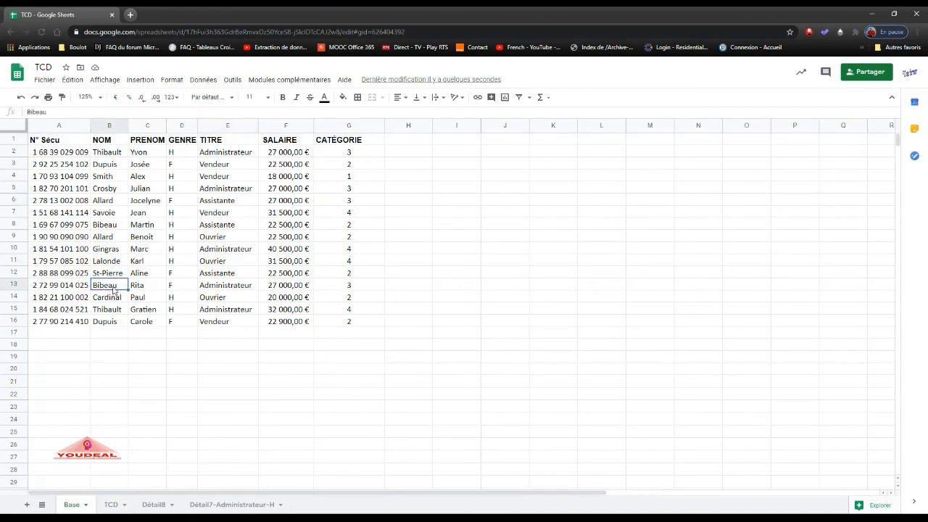
{"action": "left_click", "coordinate": [143, 289]}
{"action": "left_click", "coordinate": [185, 289]}
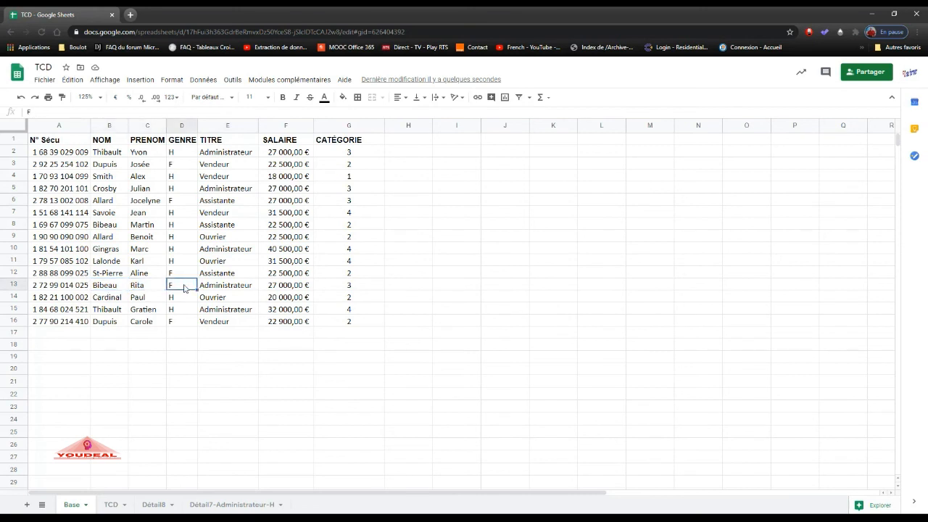
{"action": "left_click", "coordinate": [213, 287]}
{"action": "left_click", "coordinate": [274, 288]}
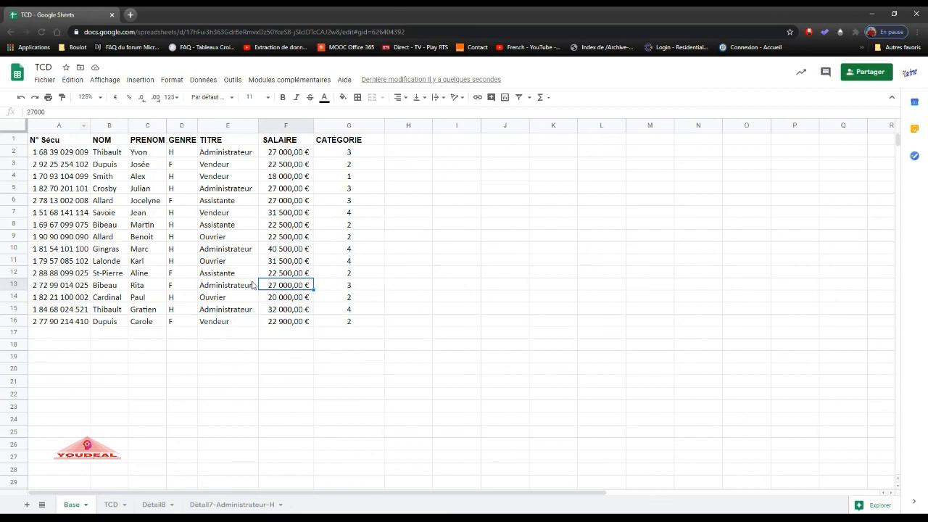
{"action": "double_click", "coordinate": [267, 286]}
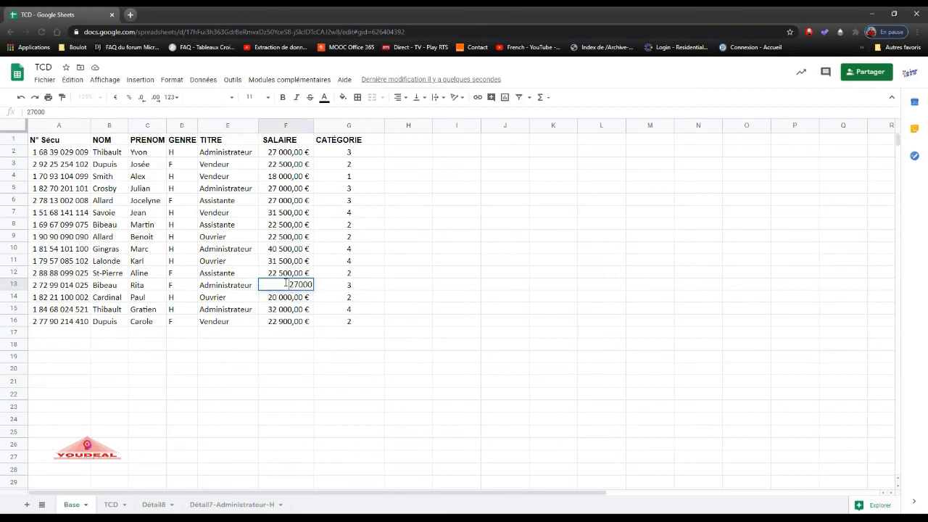
{"action": "type", "text": "1"}
{"action": "key", "text": "Return"}
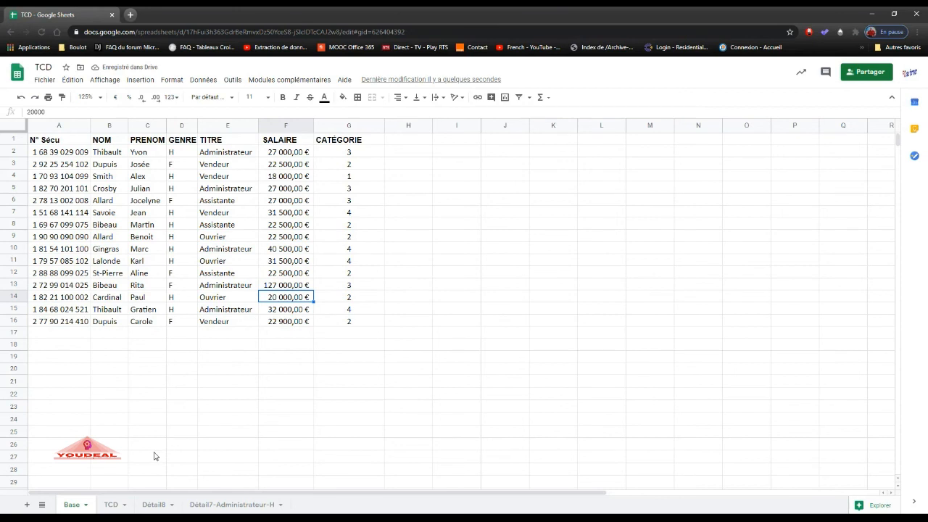
{"action": "left_click", "coordinate": [114, 506]}
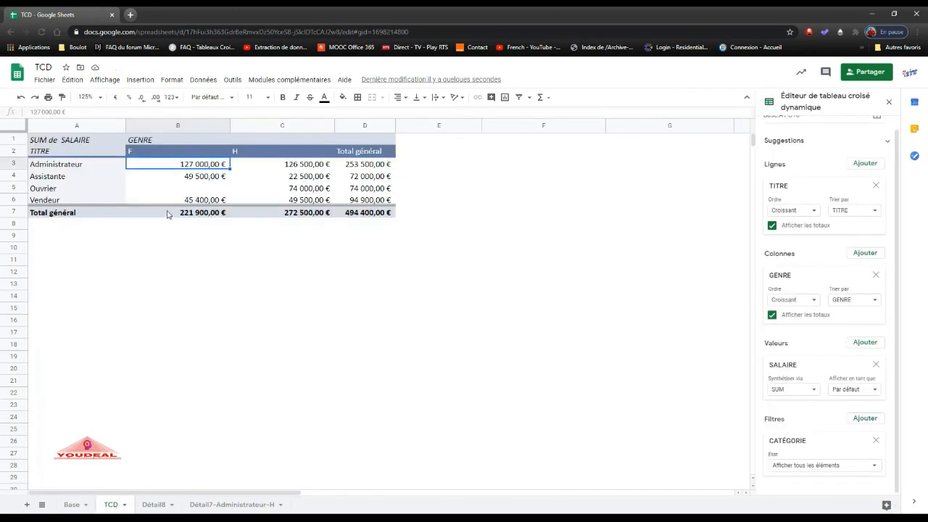